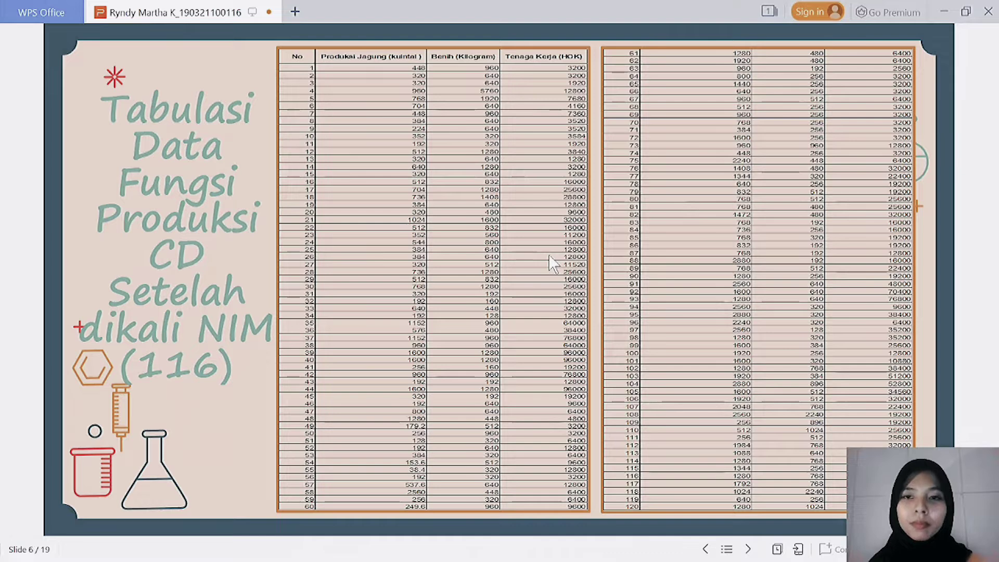
Return to the slide with the tabulated production data and switch to the UTS Cobb Douglas.xlsx workbook in Excel.
left_click(553, 262)
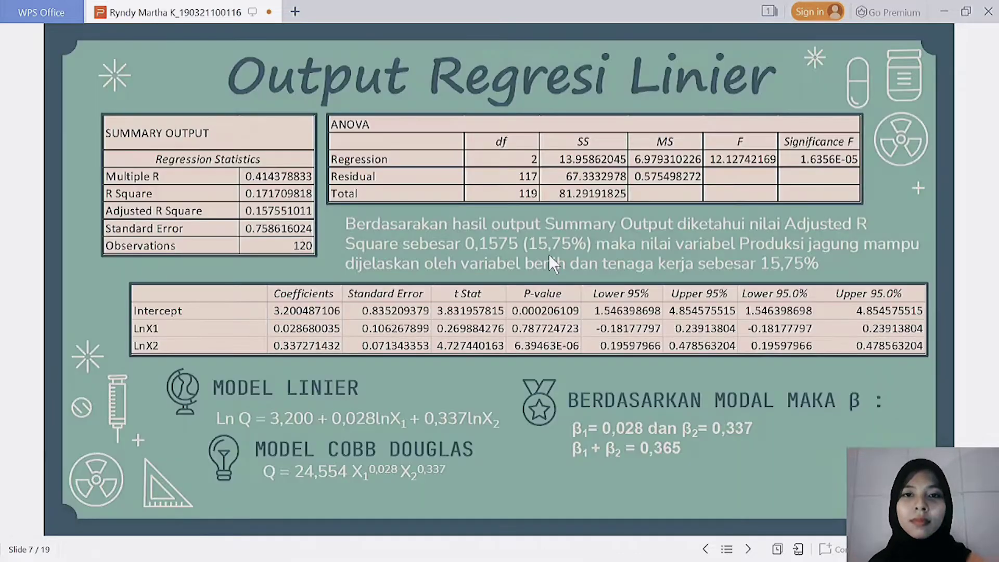
key("Left")
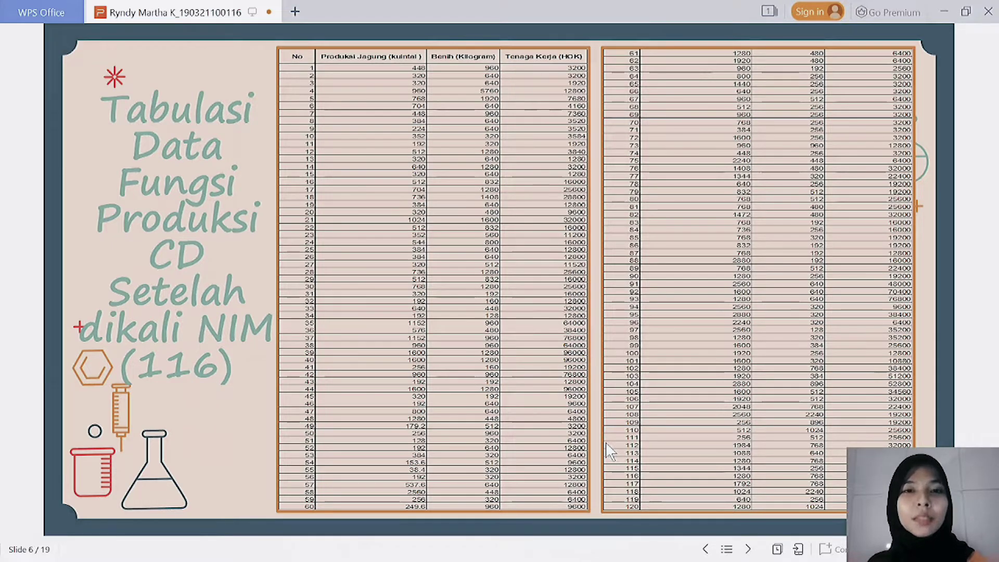
mouse_move(622, 556)
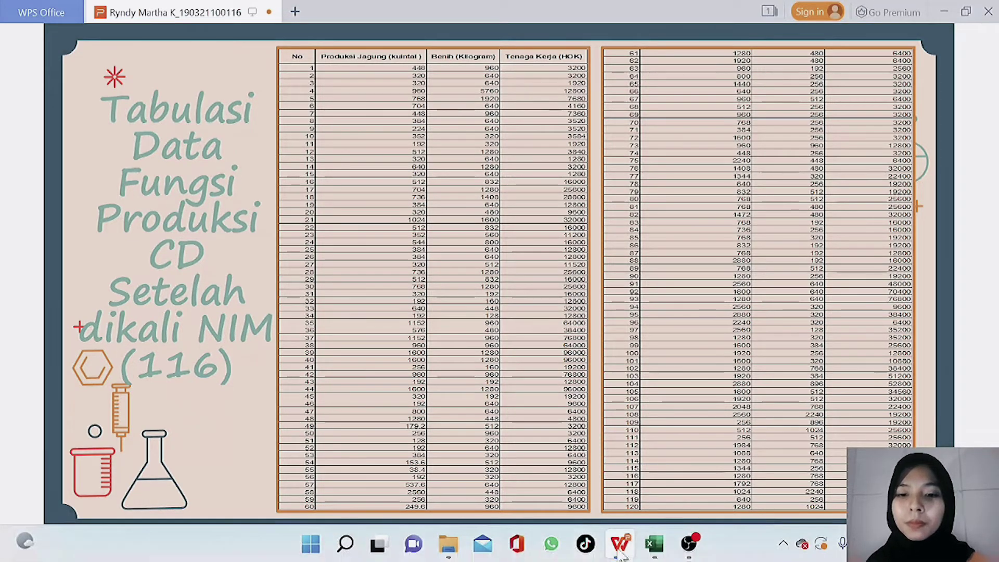
mouse_move(652, 551)
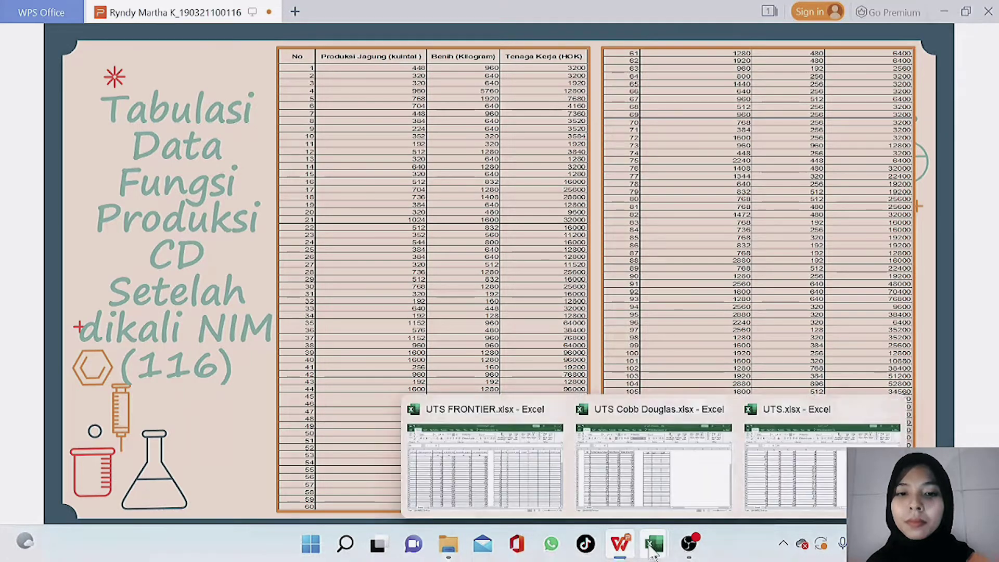
left_click(642, 471)
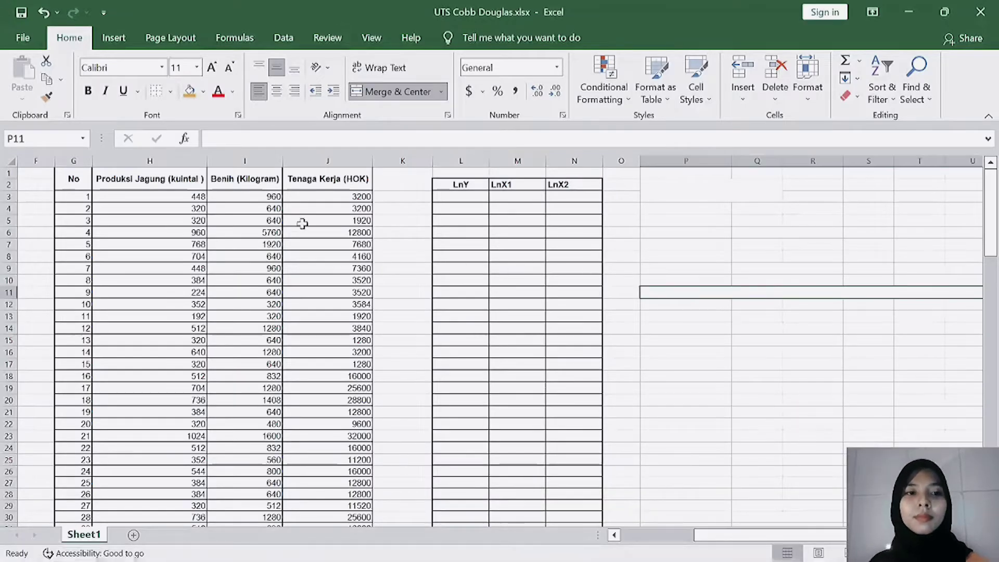
Examine the source table's numbering, its production, seed and labour headings, and the first data row's formulas.
left_click(388, 232)
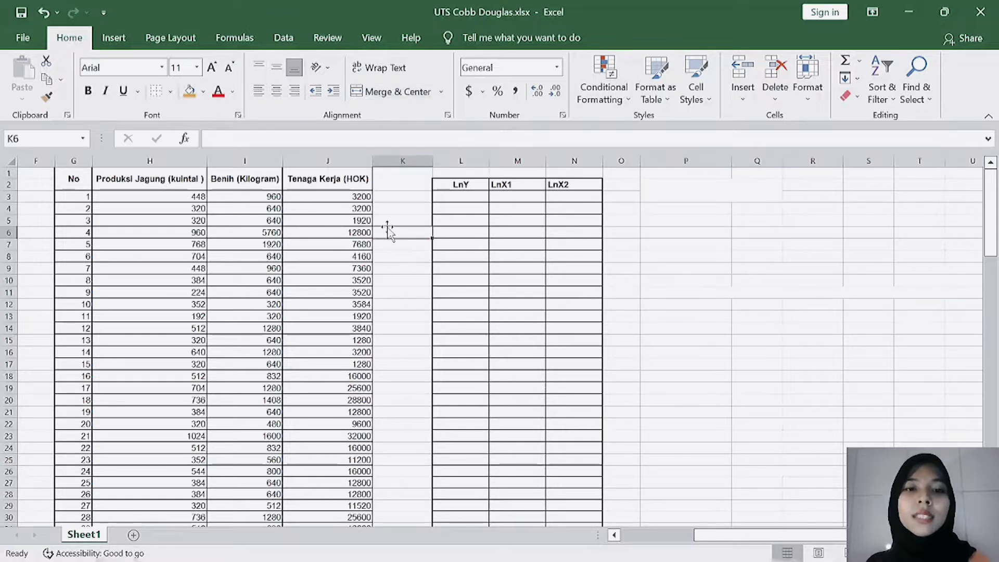
left_click(74, 180)
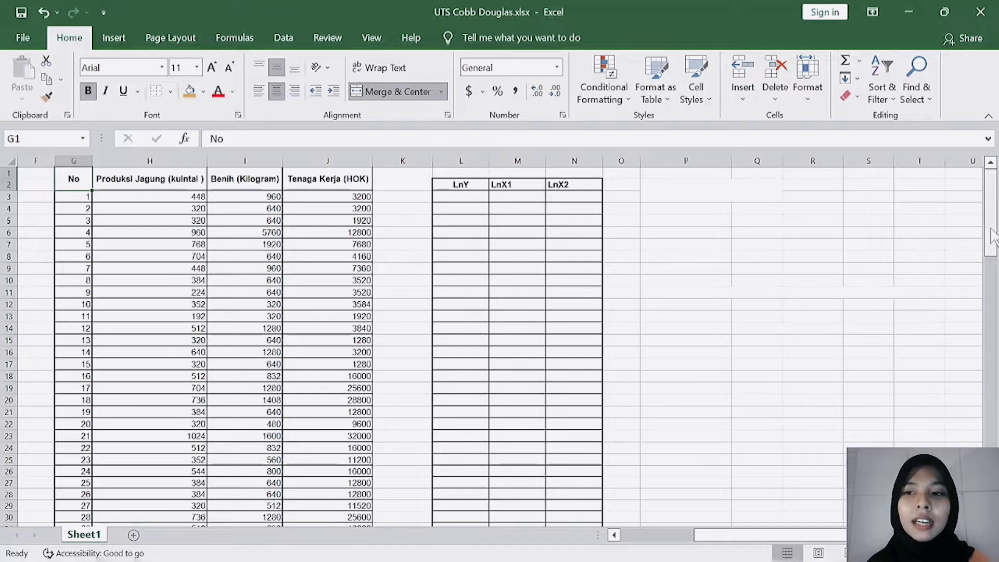
left_click_drag(993, 237, 993, 439)
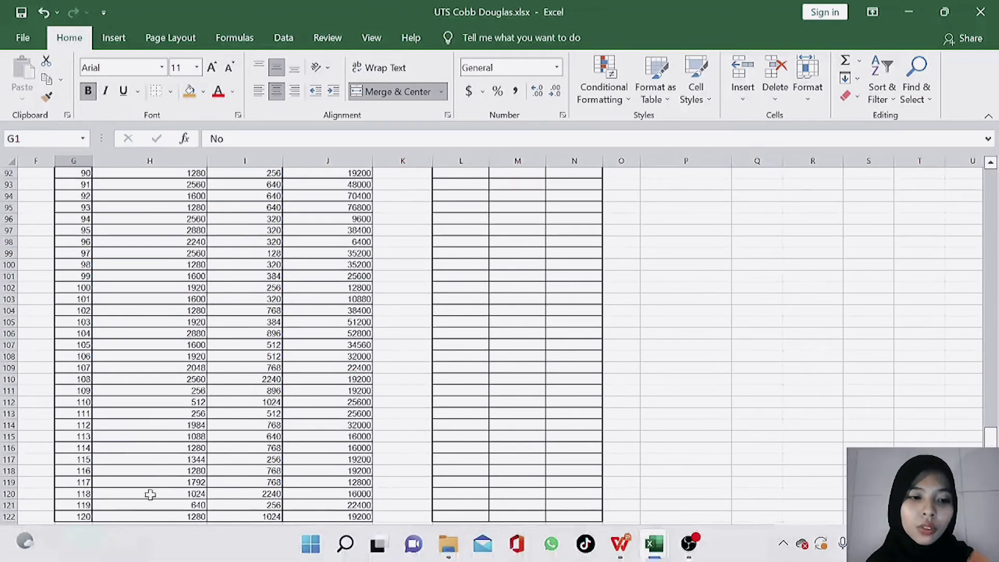
left_click(84, 515, "shift")
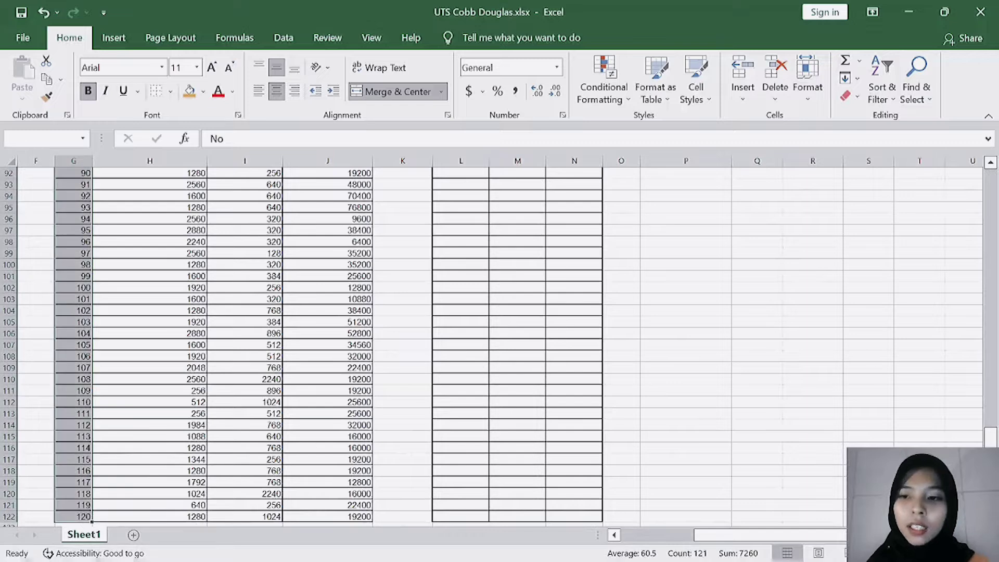
left_click_drag(991, 436, 992, 193)
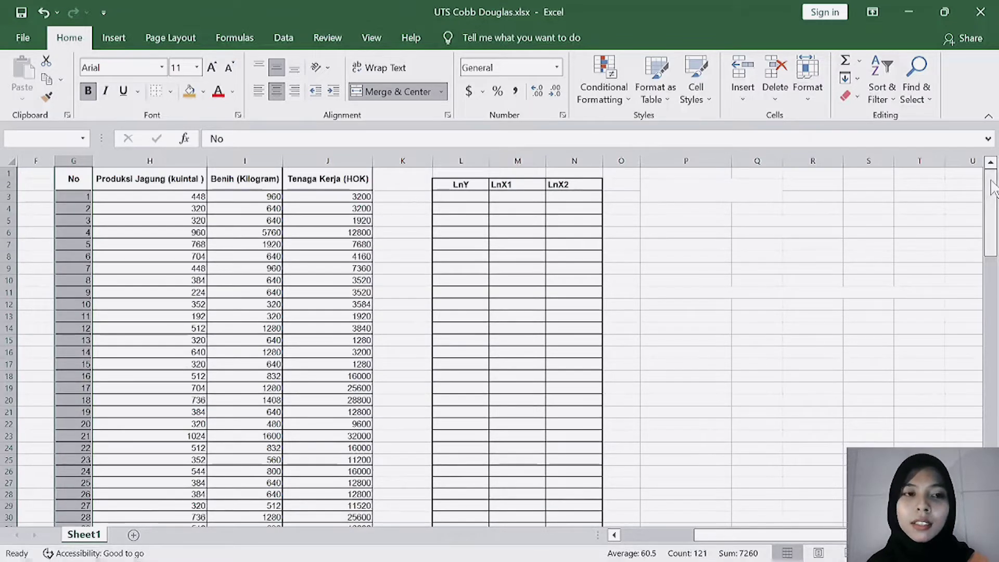
left_click(155, 181)
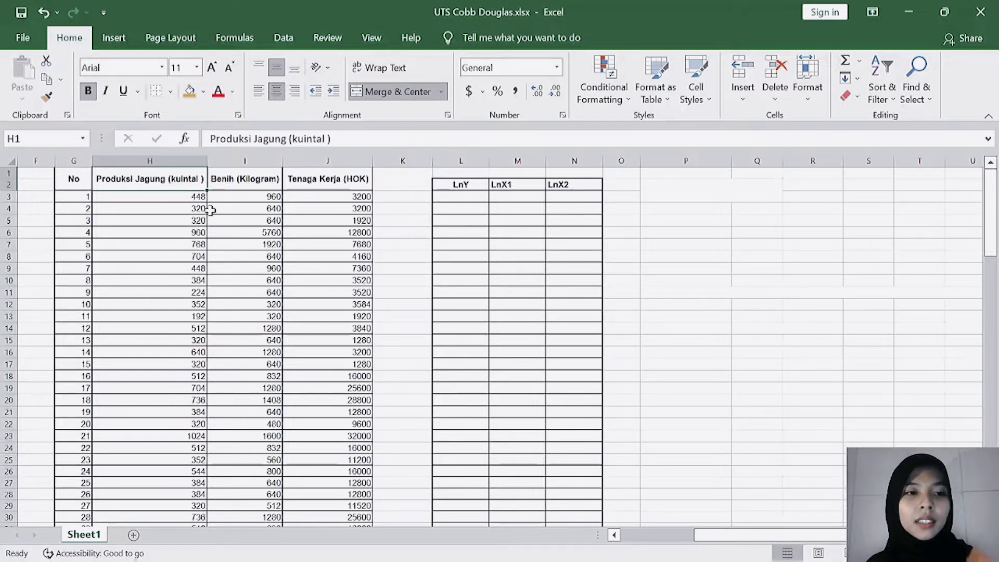
left_click(263, 183)
left_click(334, 179)
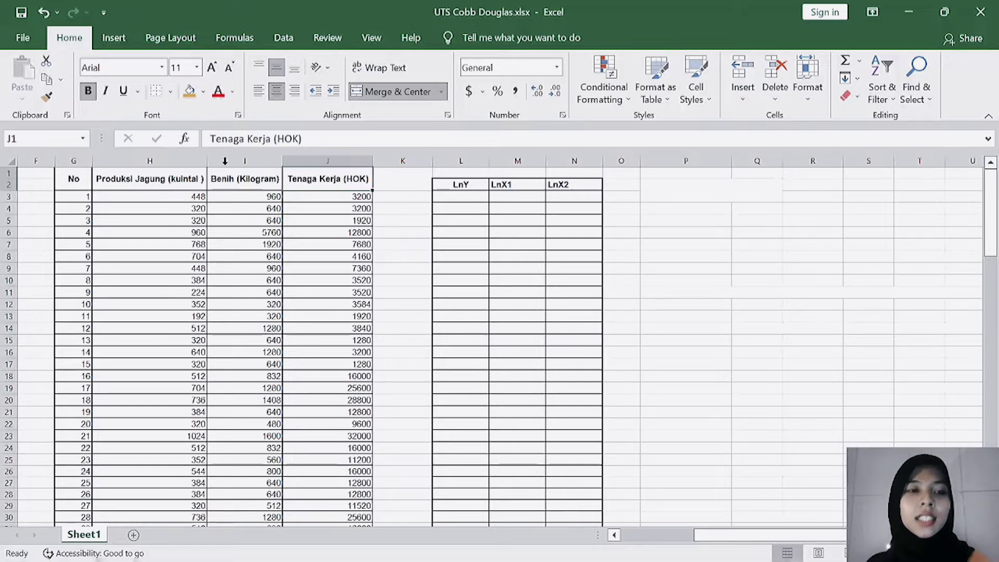
left_click(85, 195)
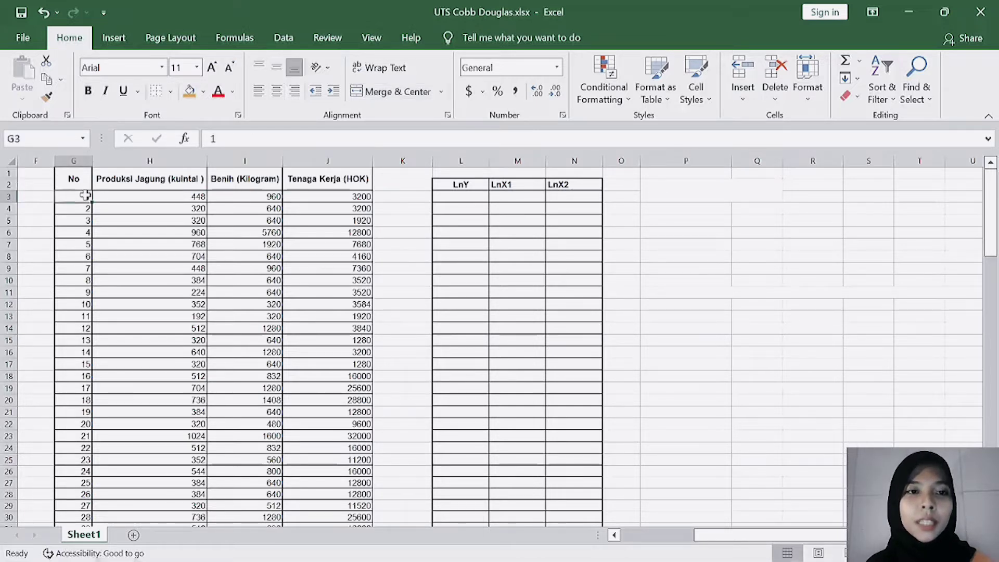
left_click(177, 196)
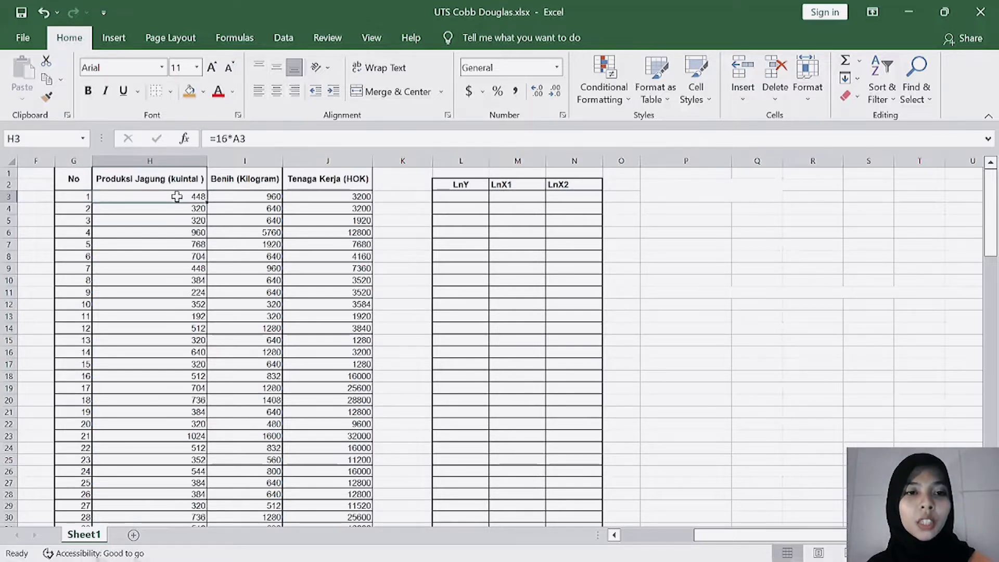
left_click(244, 197)
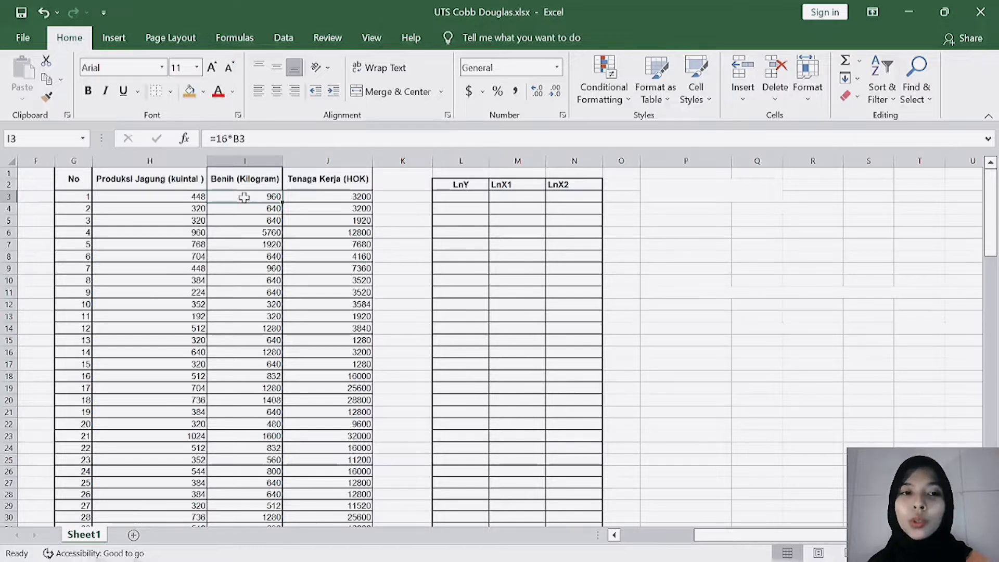
left_click(319, 194)
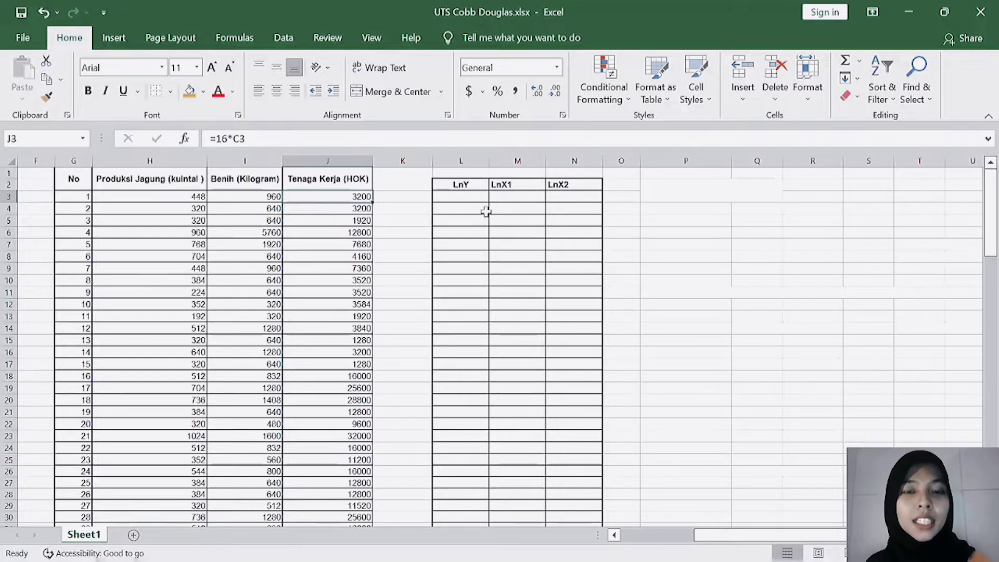
Enter the formula =LN(H3) in cell L3 to compute the first LnY value from corn production.
left_click(460, 194)
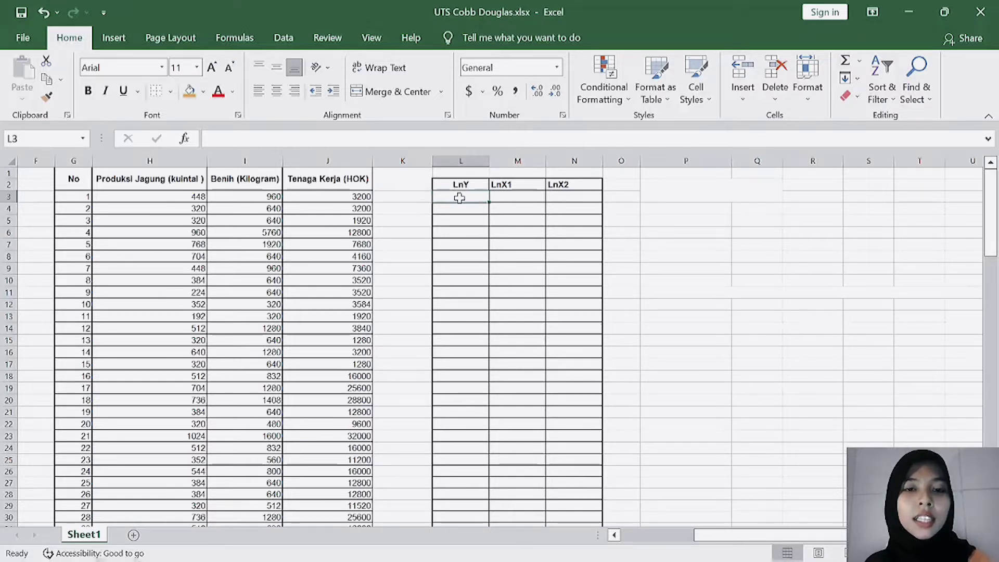
type("=")
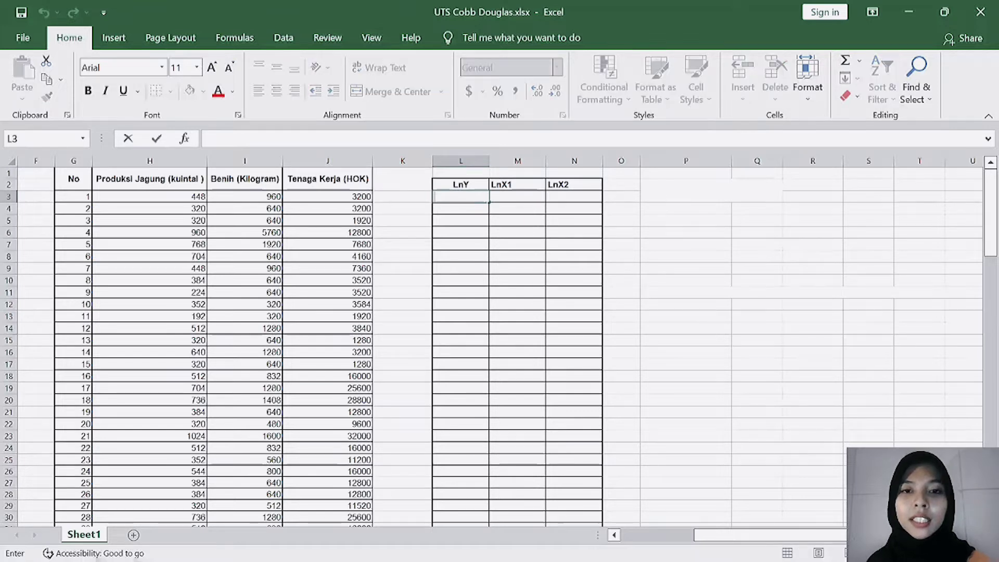
type("LN(")
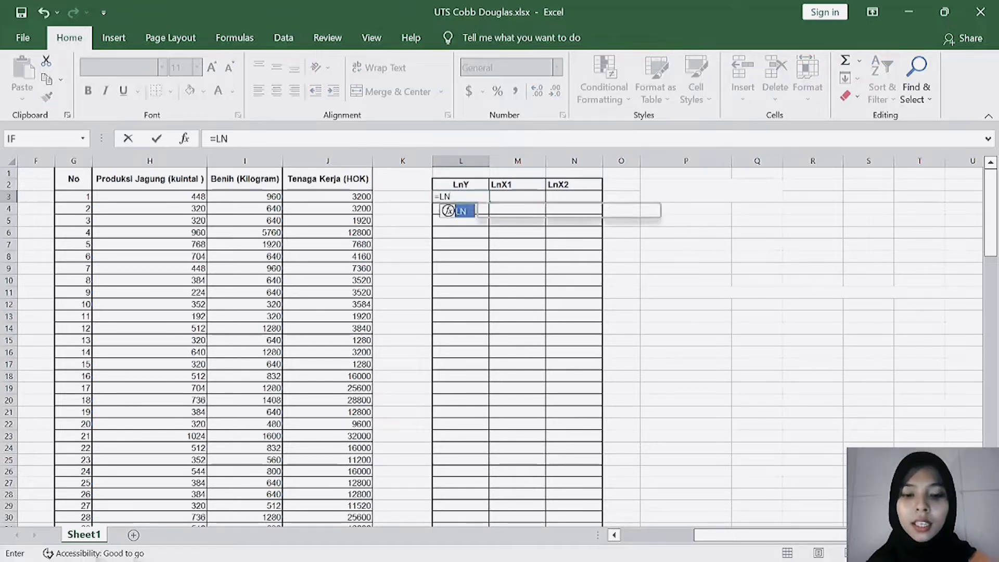
left_click(188, 196)
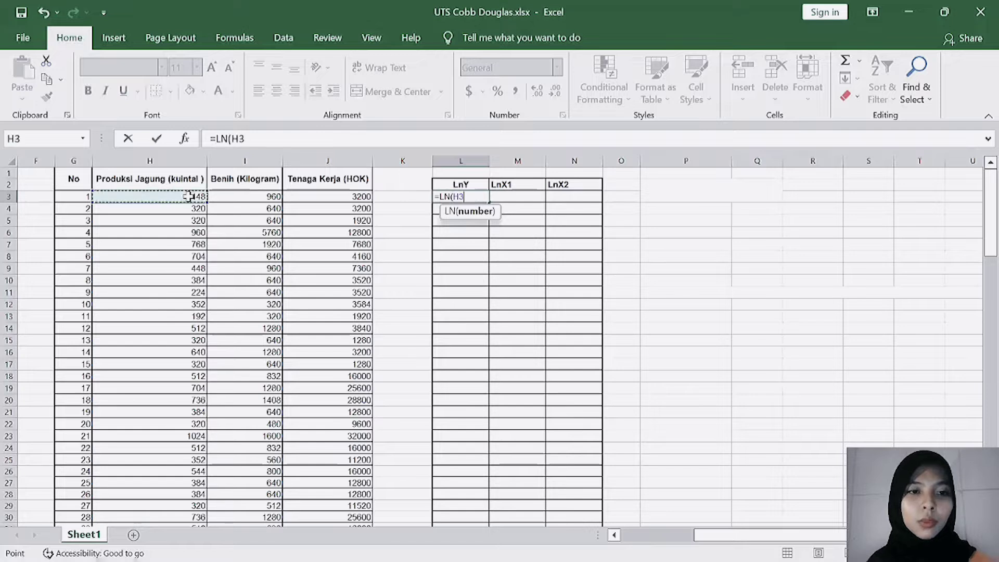
type(")")
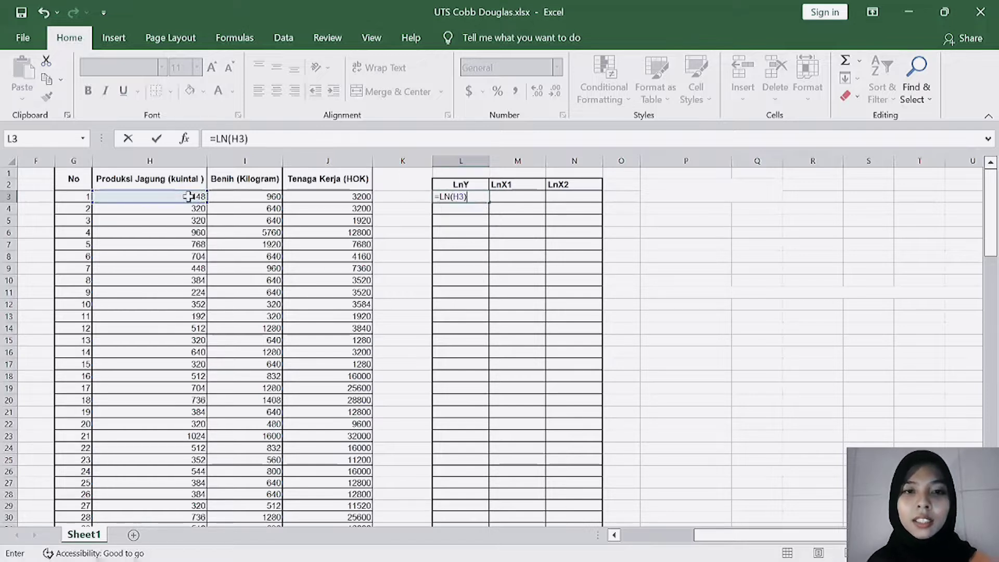
key("Return")
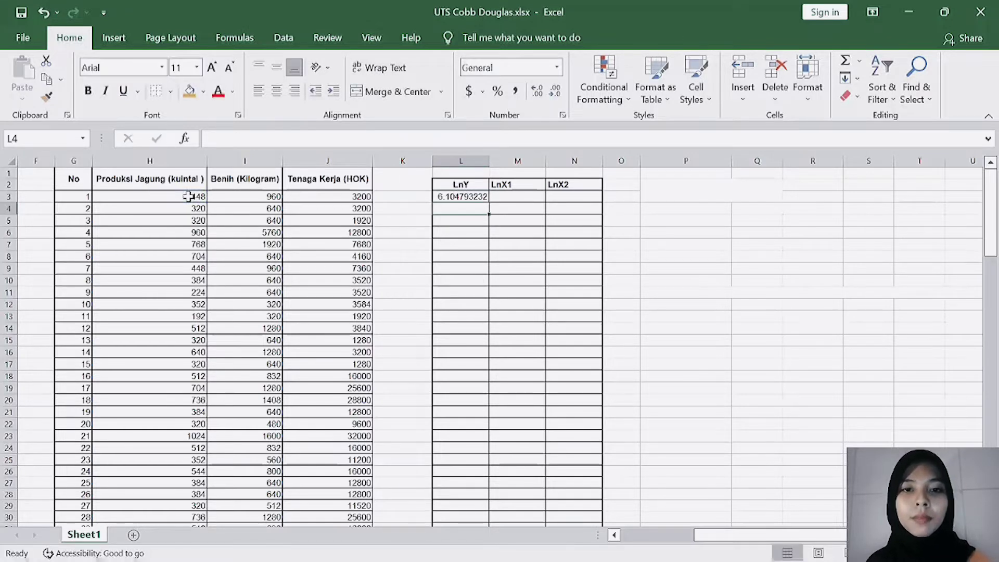
Fill the LN formula from L3 across the LnY, LnX1 and LnX2 columns through N122.
left_click(464, 198)
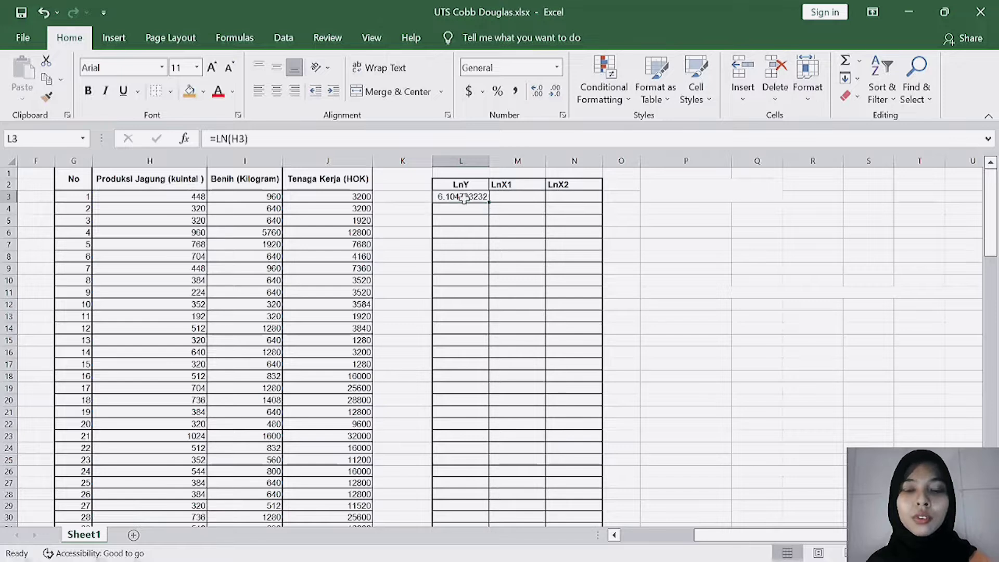
left_click_drag(489, 202, 589, 509)
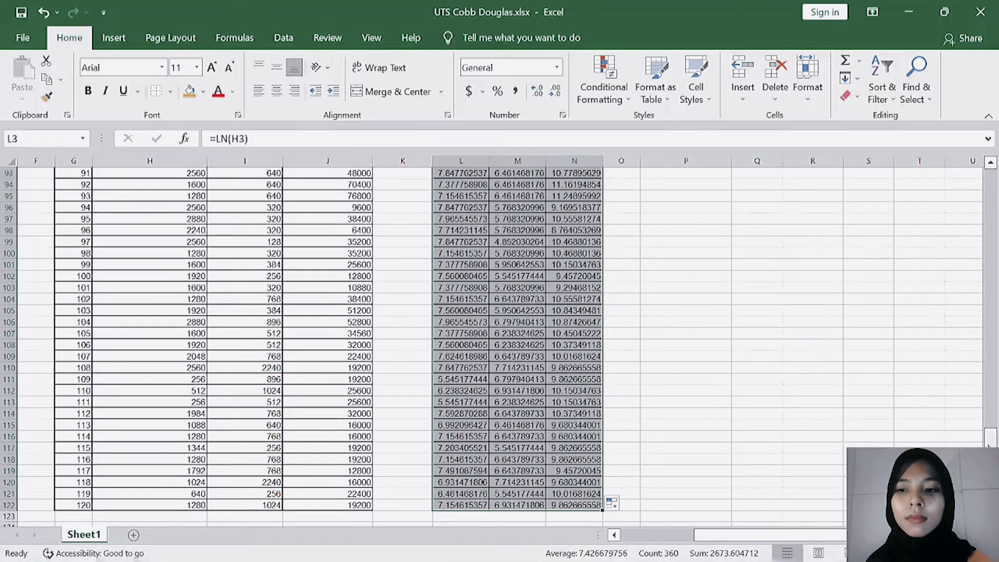
scroll(991, 219, "up", 20)
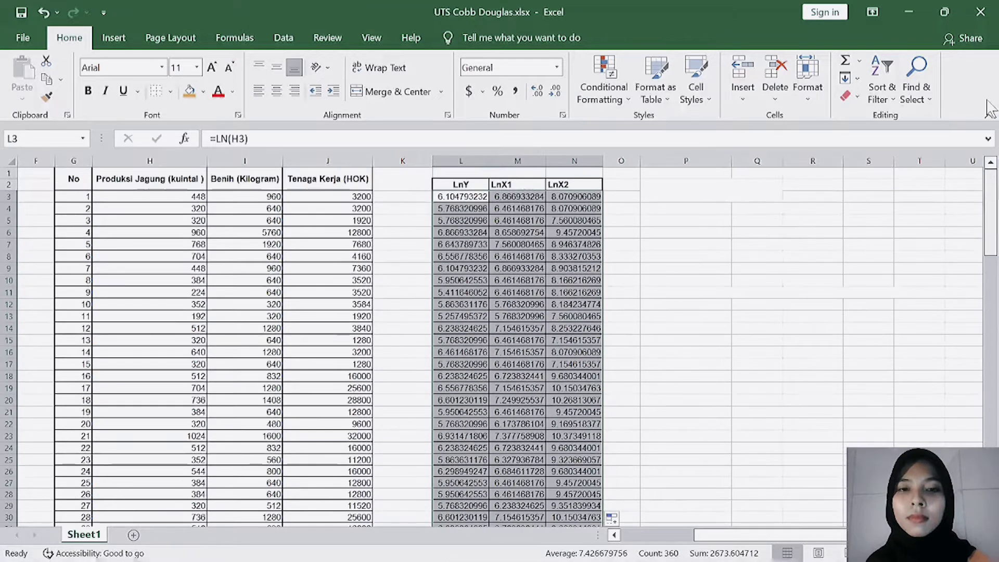
left_click(692, 208)
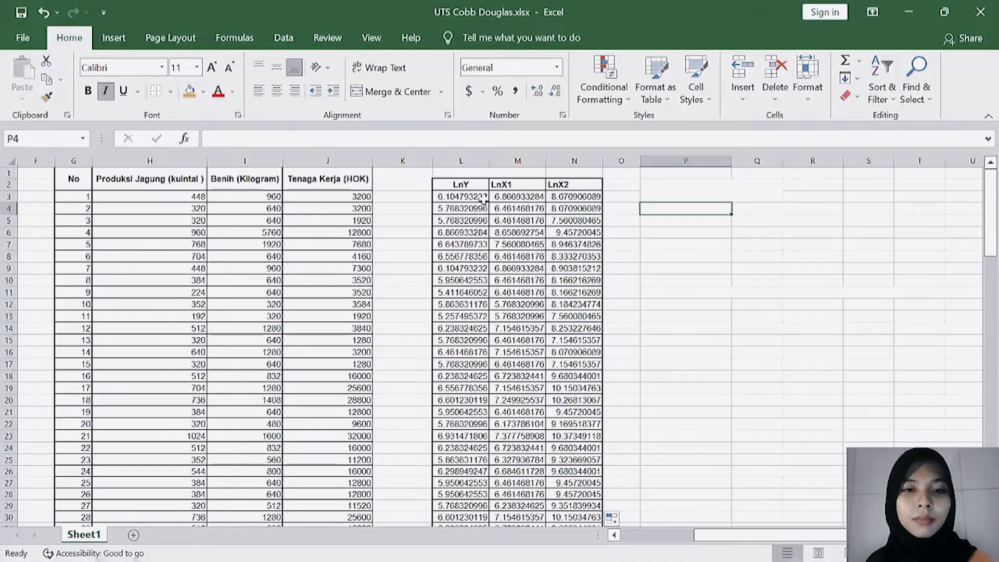
Review the LnY, LnX1 and LnX2 columns against the production, seed and labour variables they represent.
left_click(479, 186)
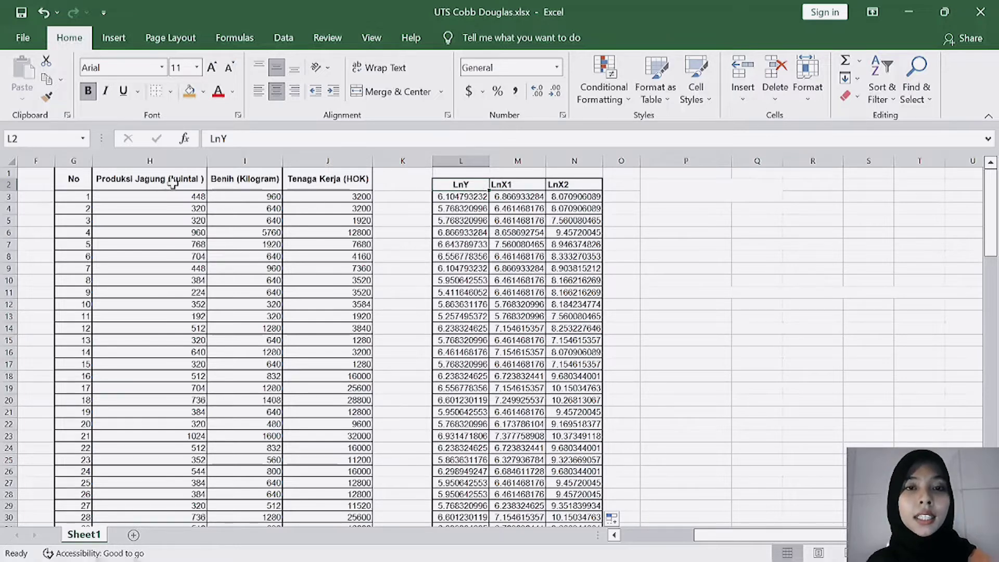
left_click(524, 184)
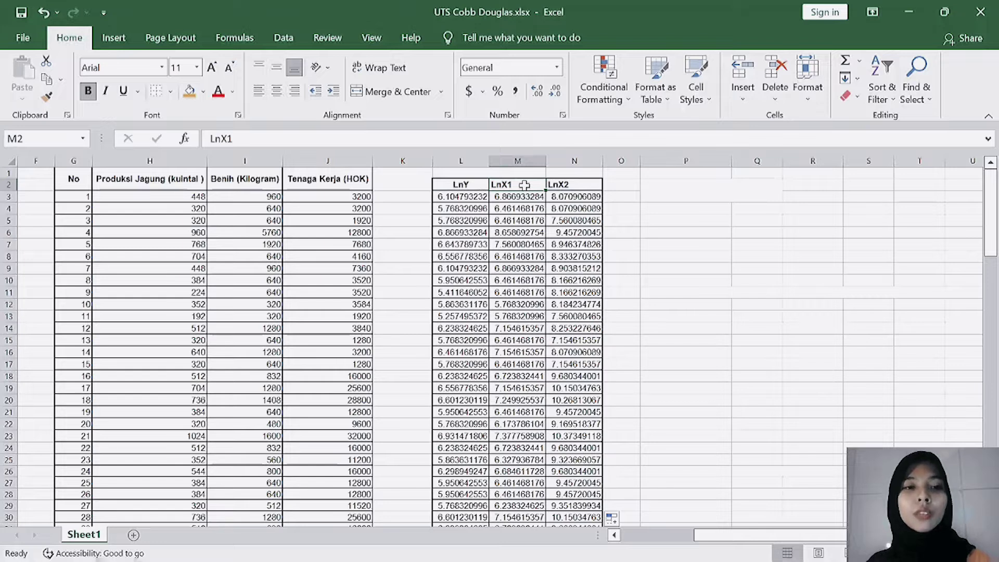
left_click(568, 185)
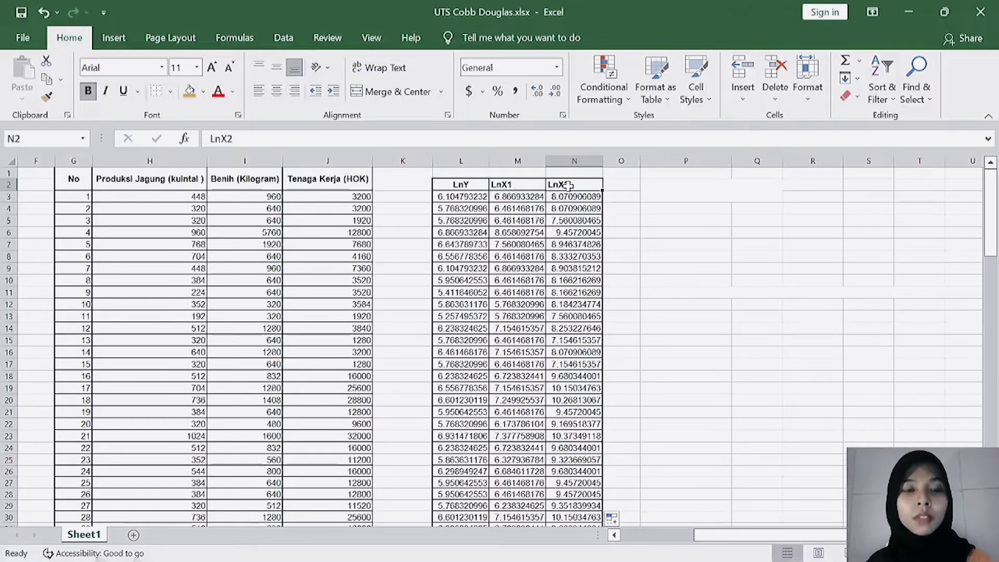
left_click(474, 201)
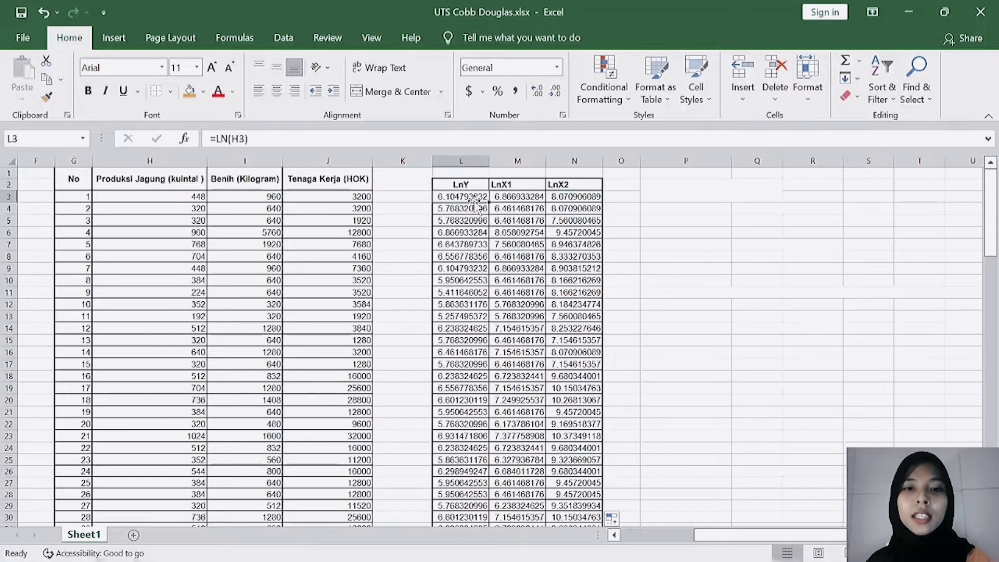
left_click(598, 185)
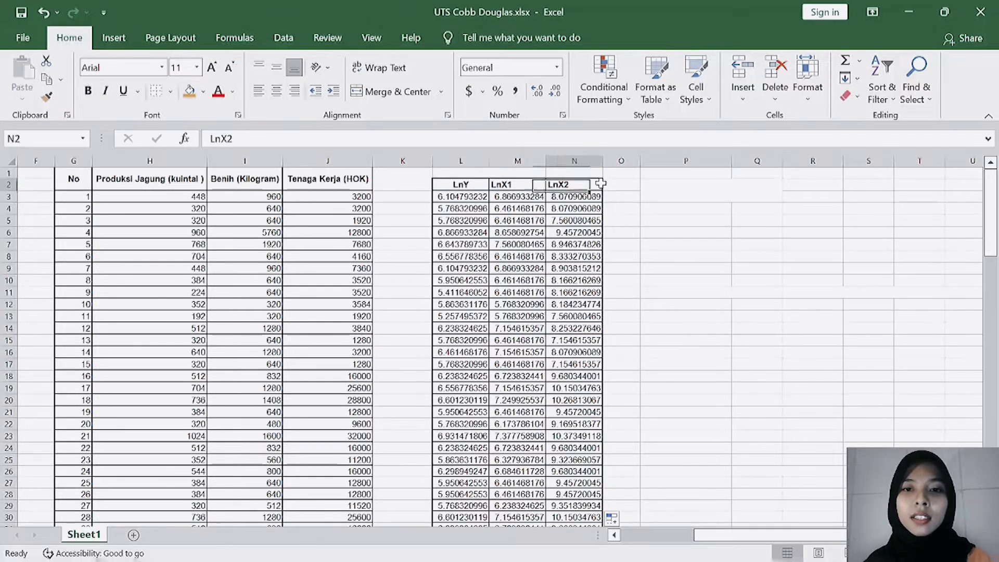
left_click(459, 184)
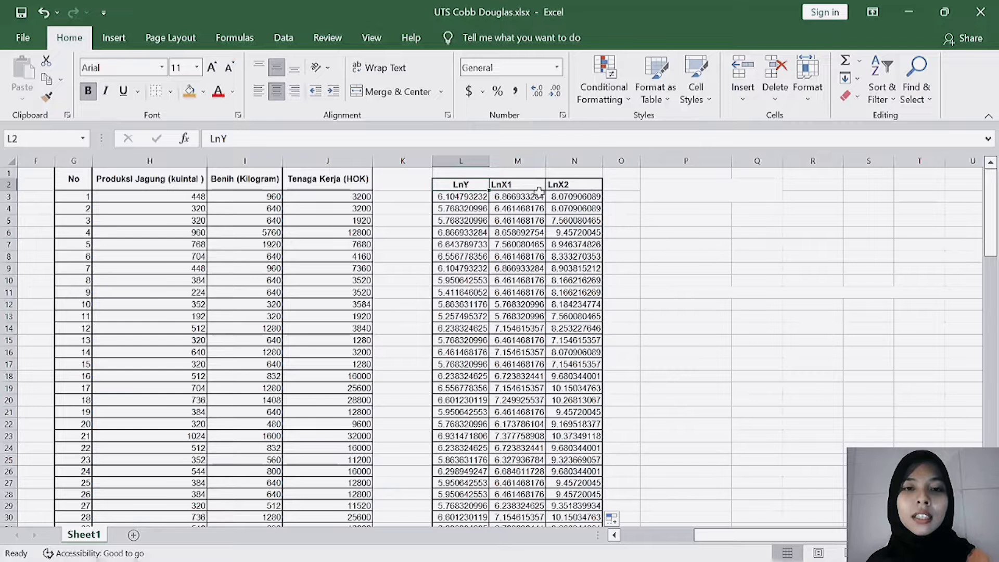
left_click(536, 185)
left_click(565, 186)
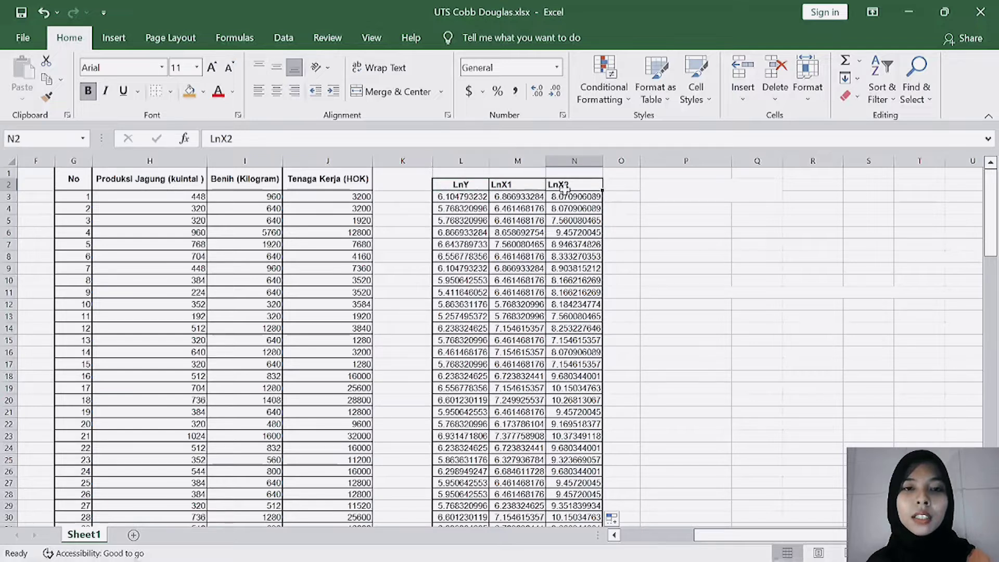
left_click(479, 188)
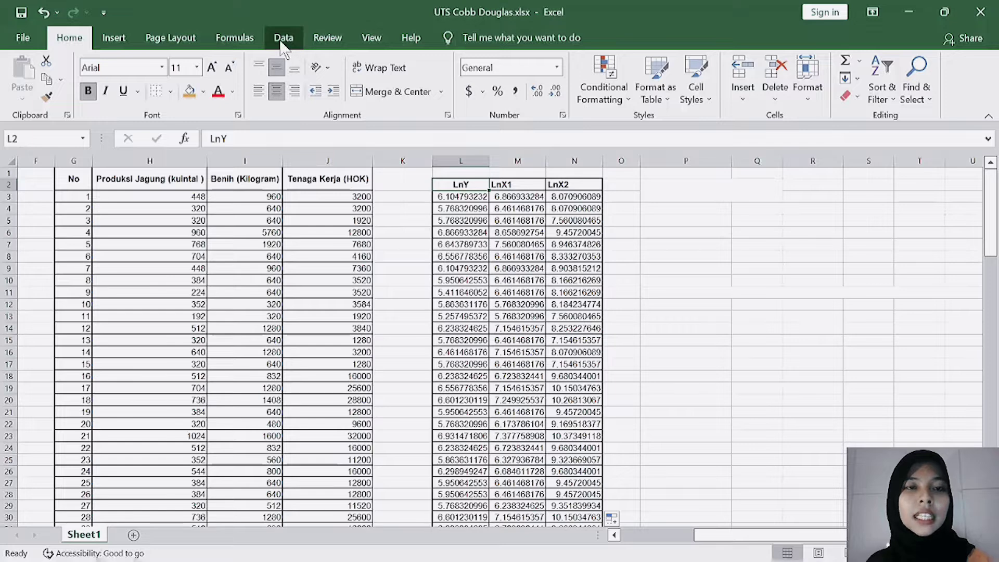
Open the Regression tool from the Data Analysis add-in.
left_click(284, 41)
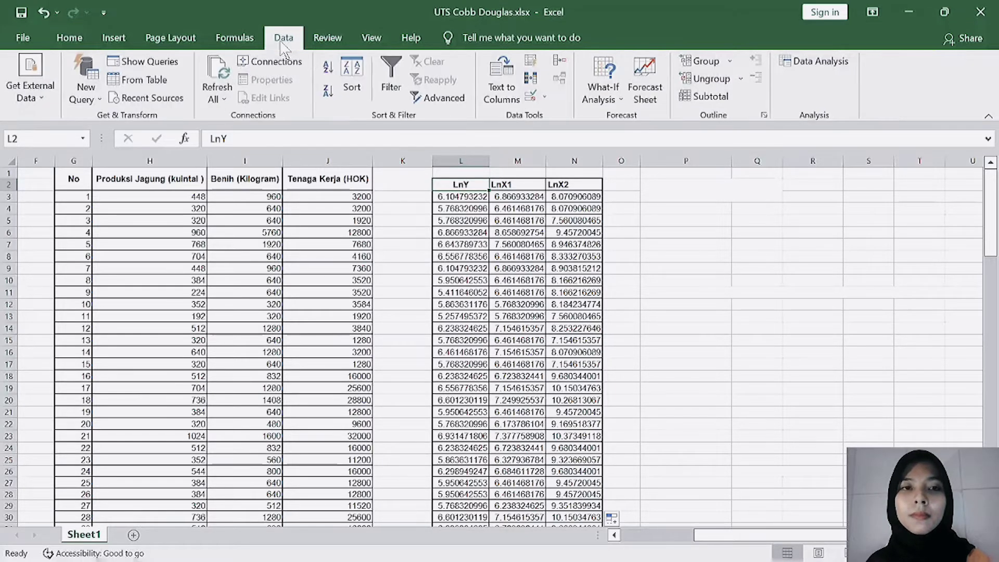
left_click(811, 70)
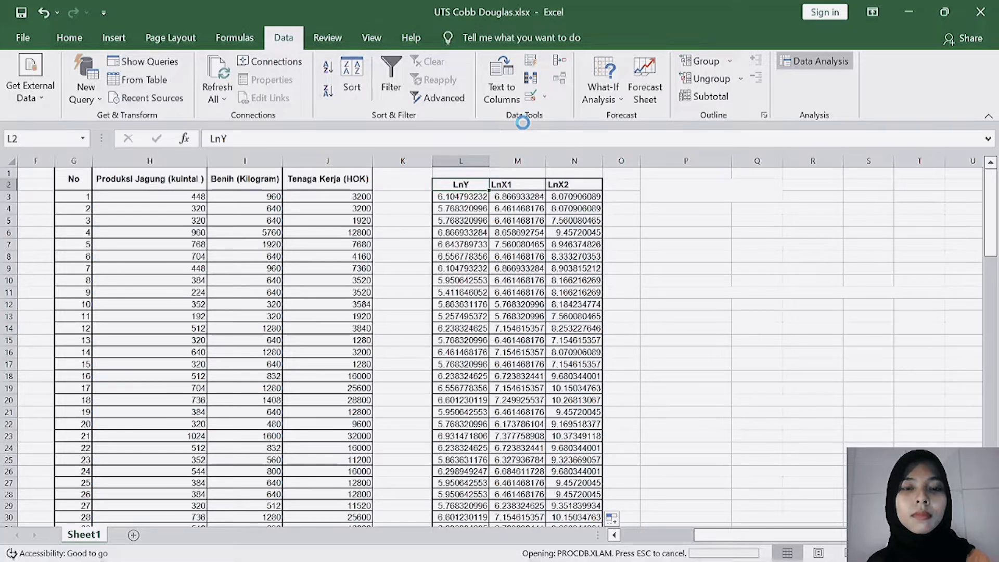
left_click(790, 65)
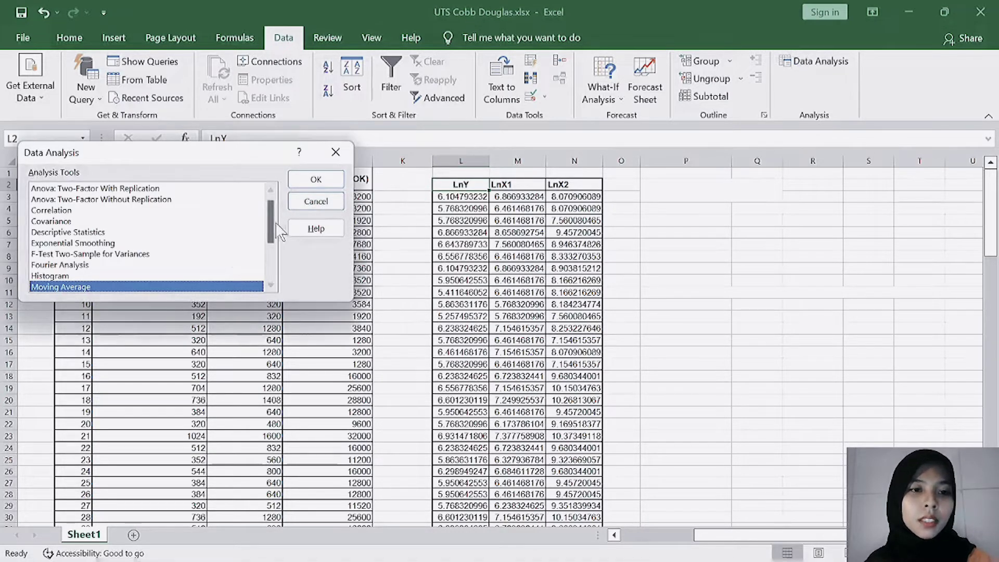
left_click_drag(271, 225, 269, 248)
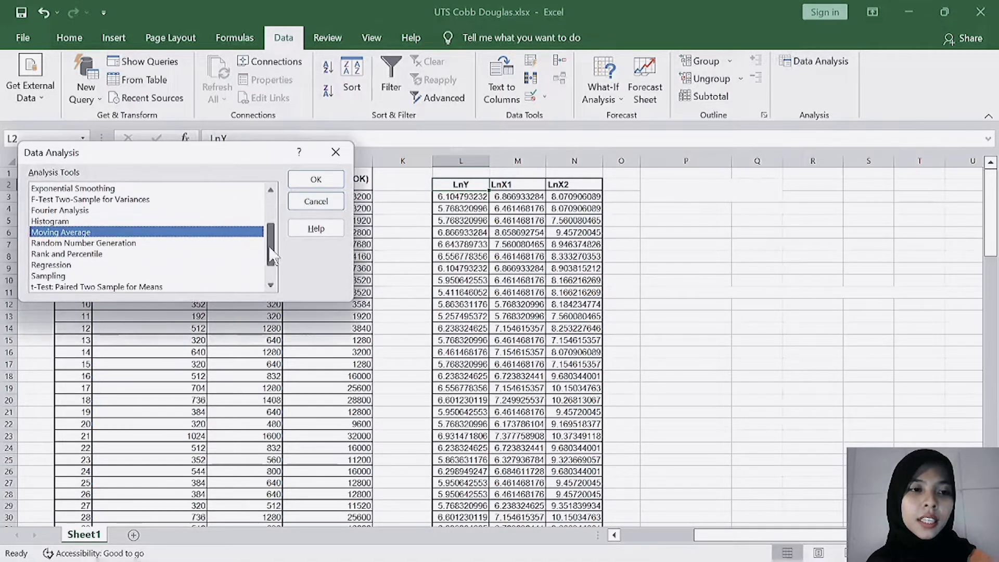
left_click(76, 265)
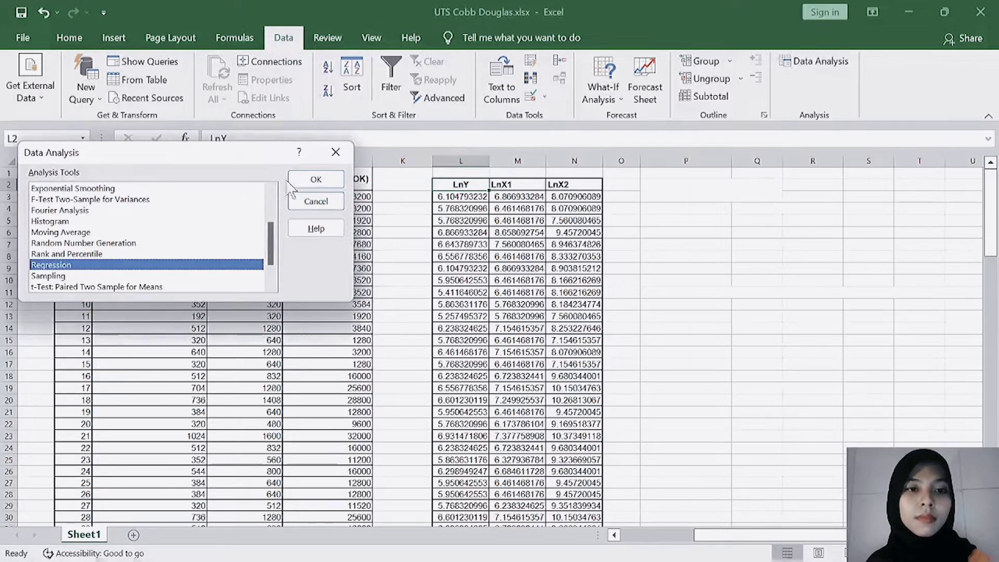
left_click(315, 180)
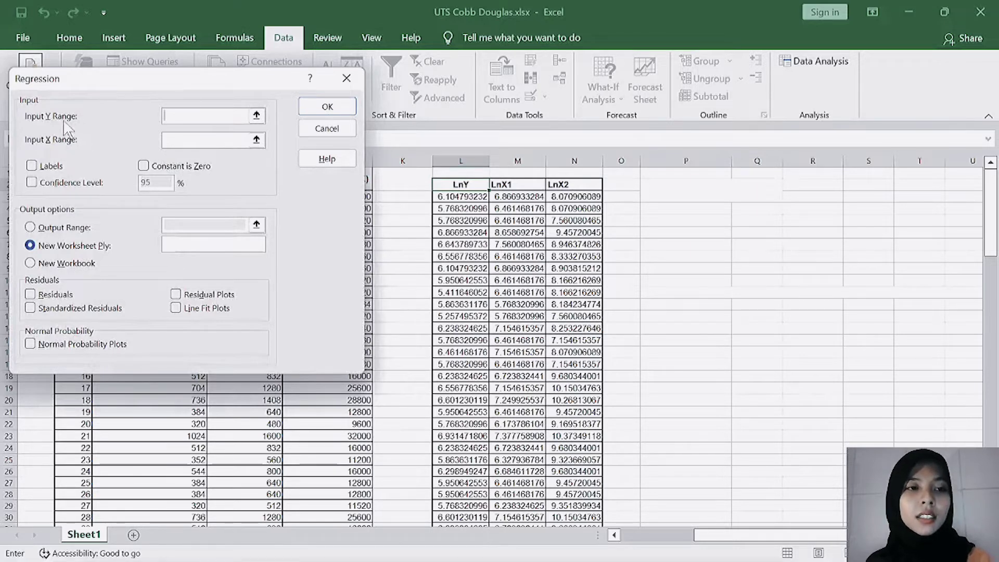
Set the regression's Input Y Range to the LnY column with its heading, $L$2:$L$122.
left_click(257, 115)
left_click(472, 184)
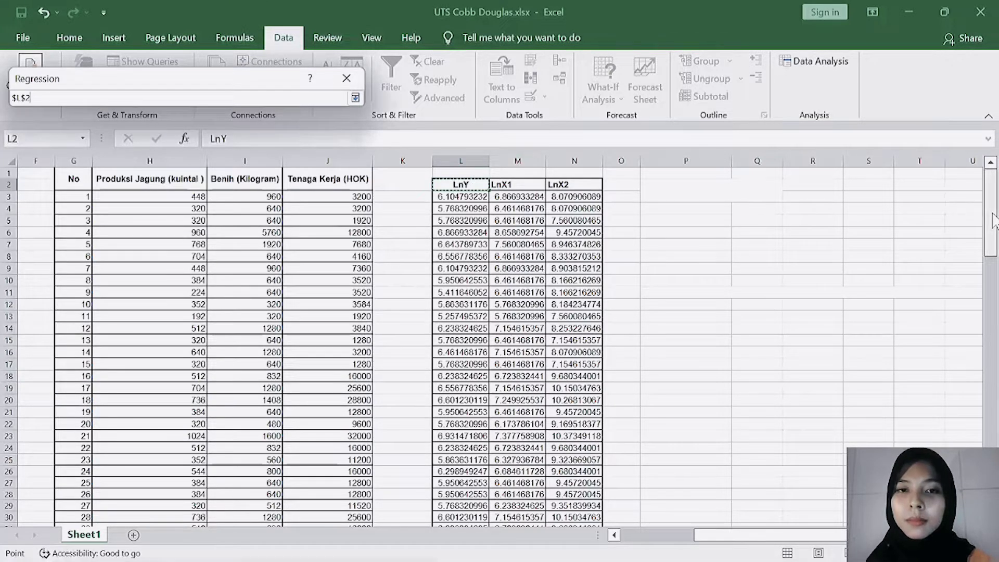
scroll(994, 218, "down", 1)
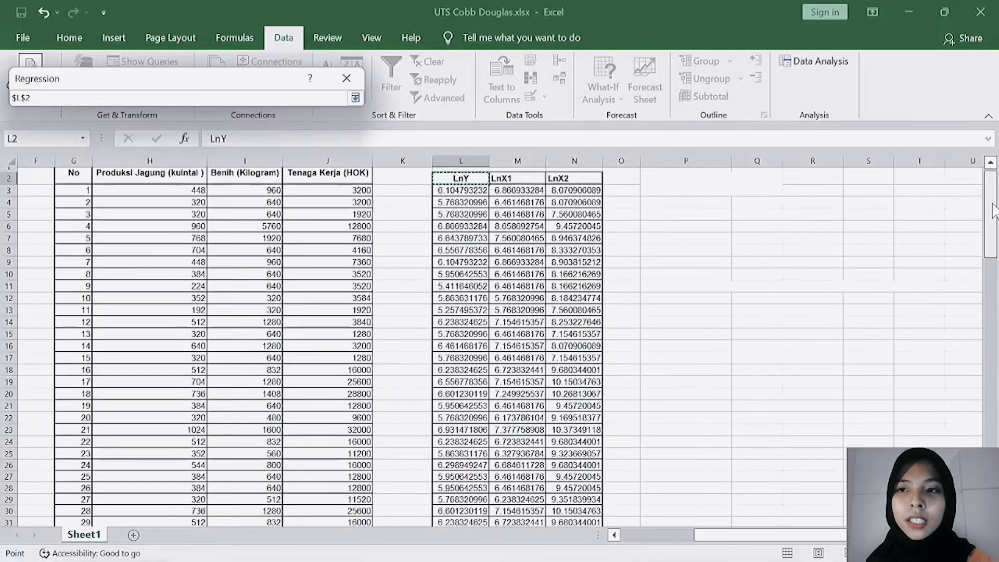
scroll(994, 211, "up", 1)
scroll(994, 281, "down", 1)
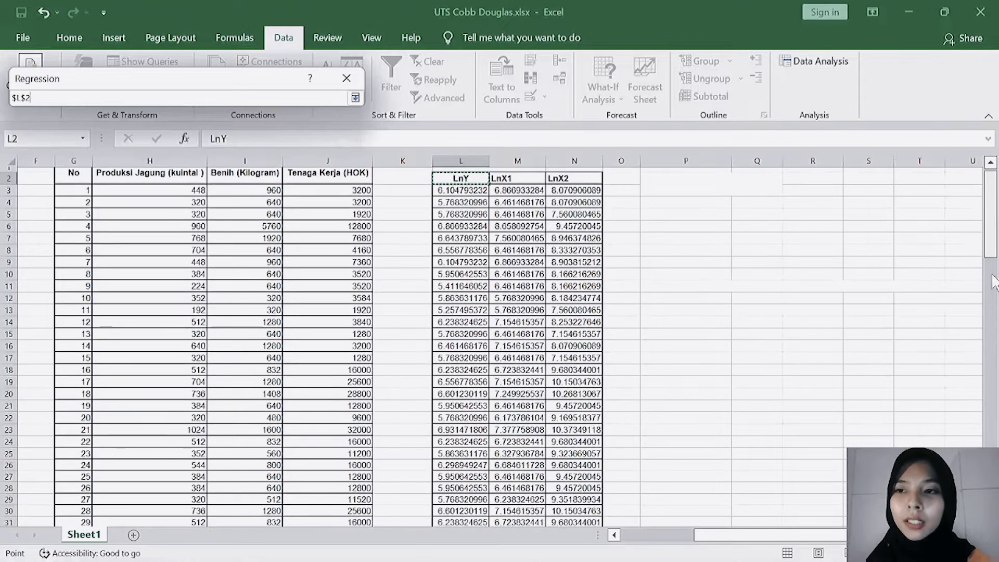
scroll(994, 346, "down", 20)
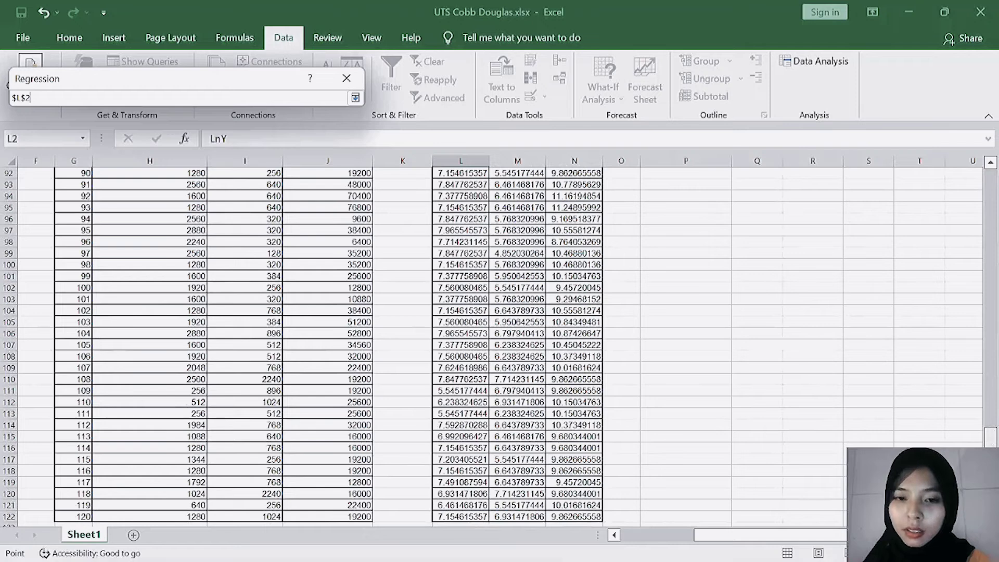
left_click(461, 515, "shift")
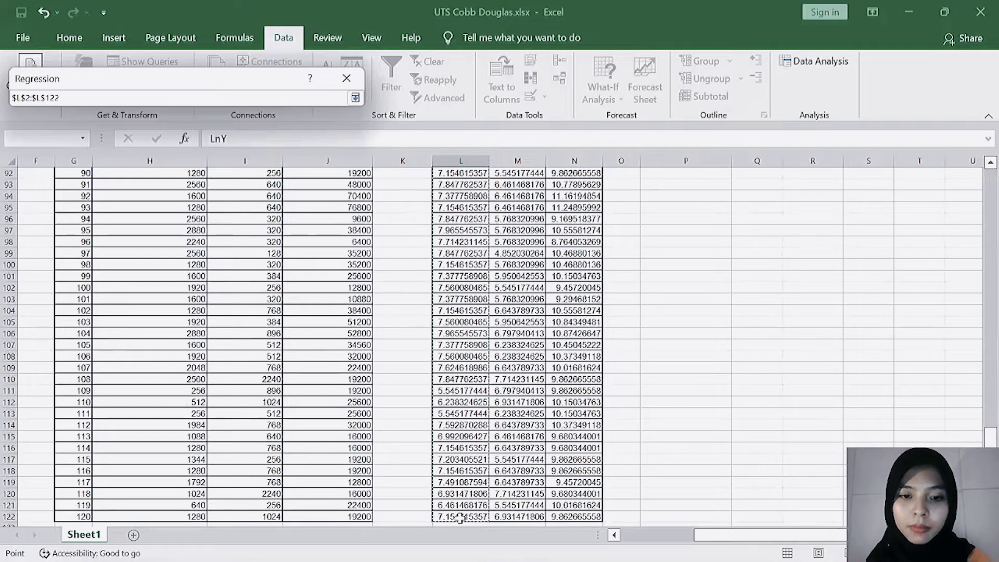
left_click(355, 99)
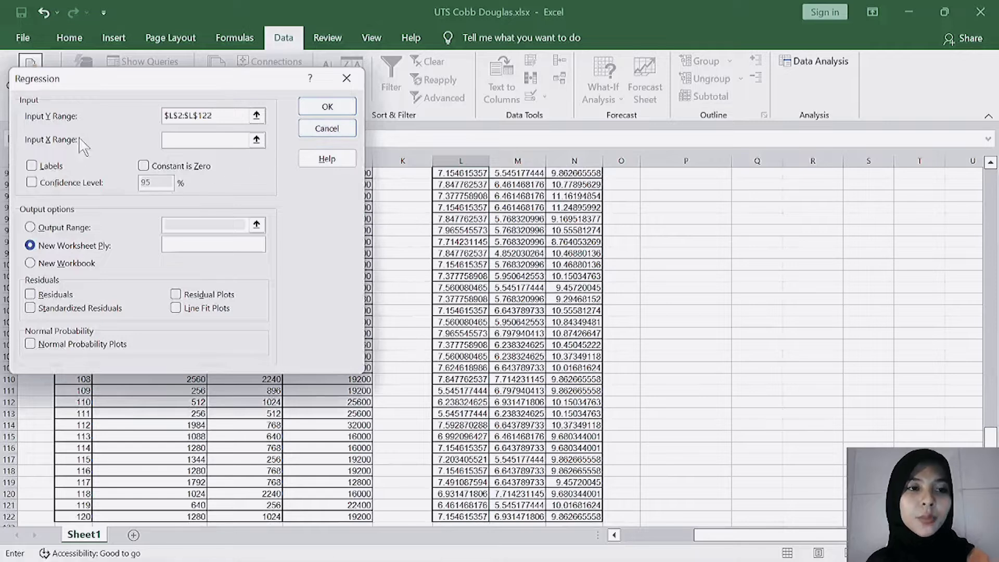
Set the regression's Input X Range to the LnX1 and LnX2 columns with their headings, $M$2:$N$122.
left_click(256, 140)
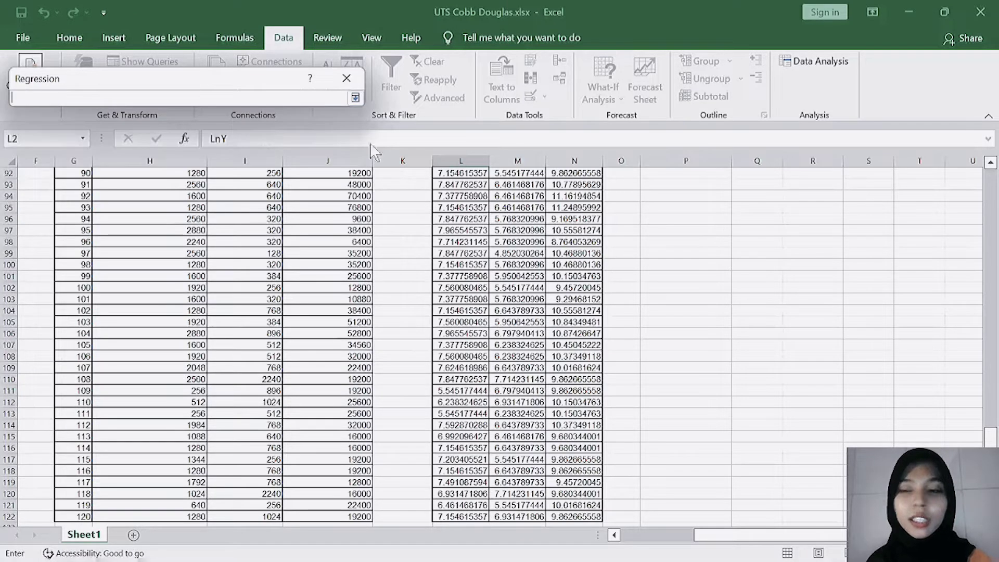
left_click_drag(991, 364, 991, 116)
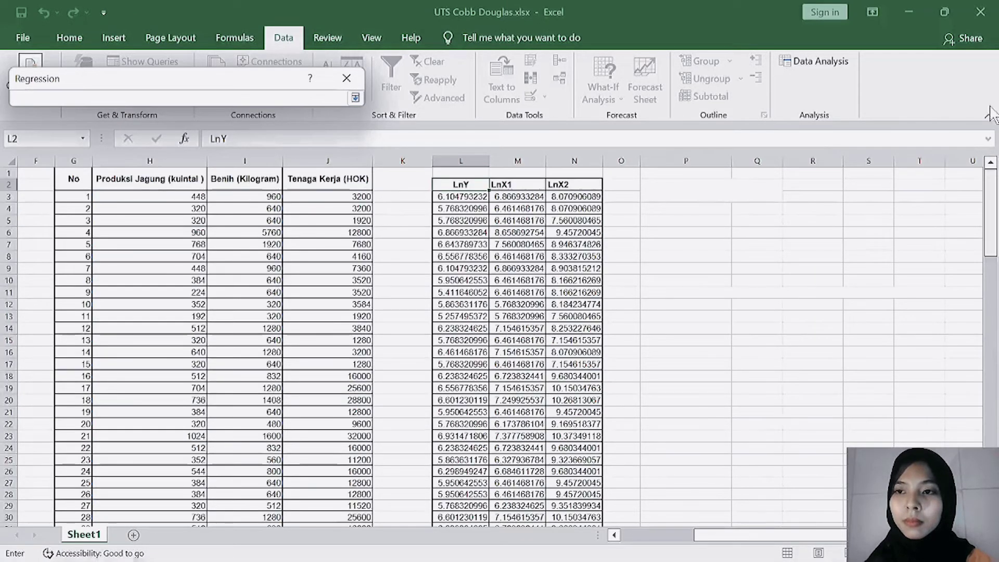
left_click(523, 186)
left_click_drag(564, 188, 527, 189)
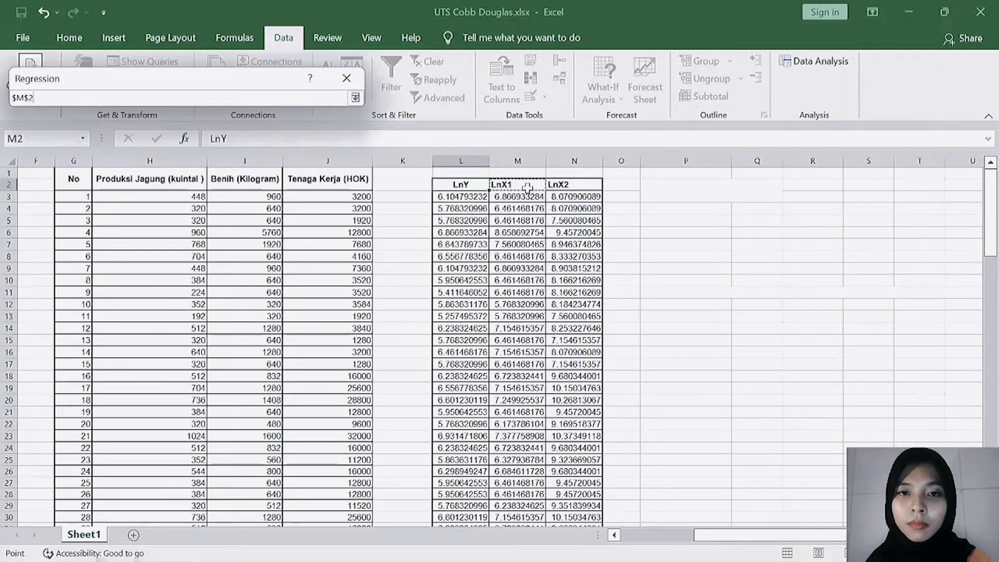
left_click(564, 187)
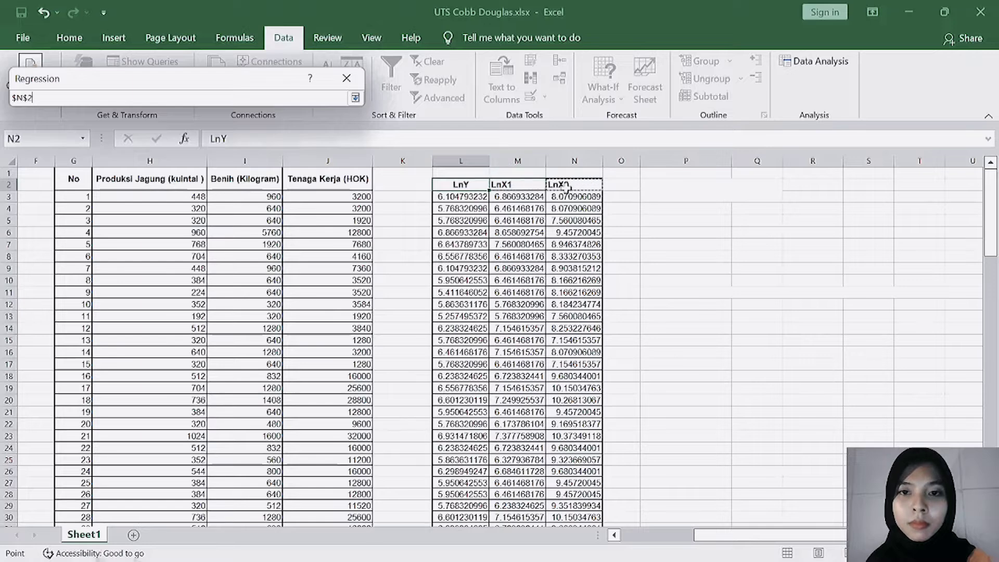
left_click(540, 185)
left_click_drag(564, 185, 567, 185)
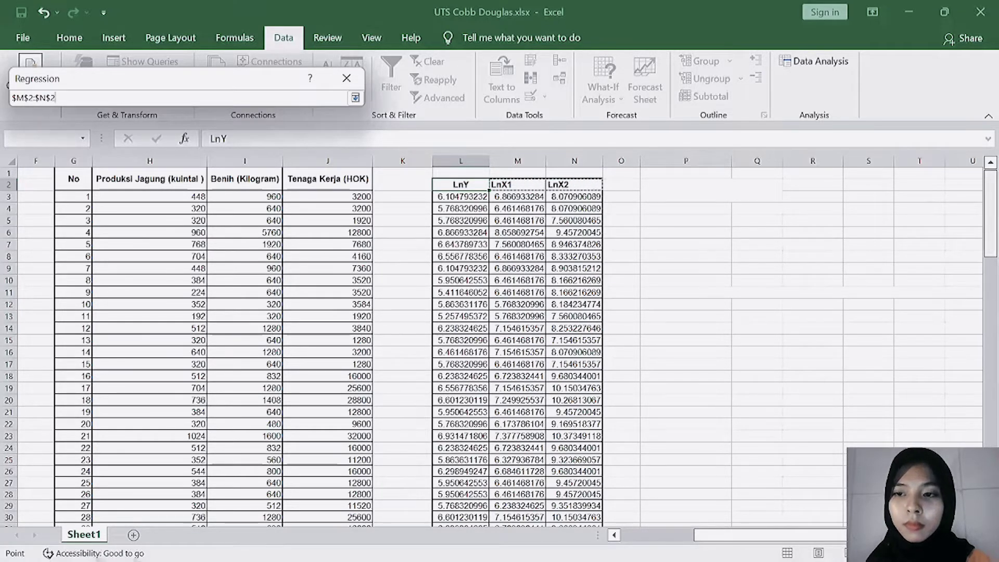
left_click(990, 427)
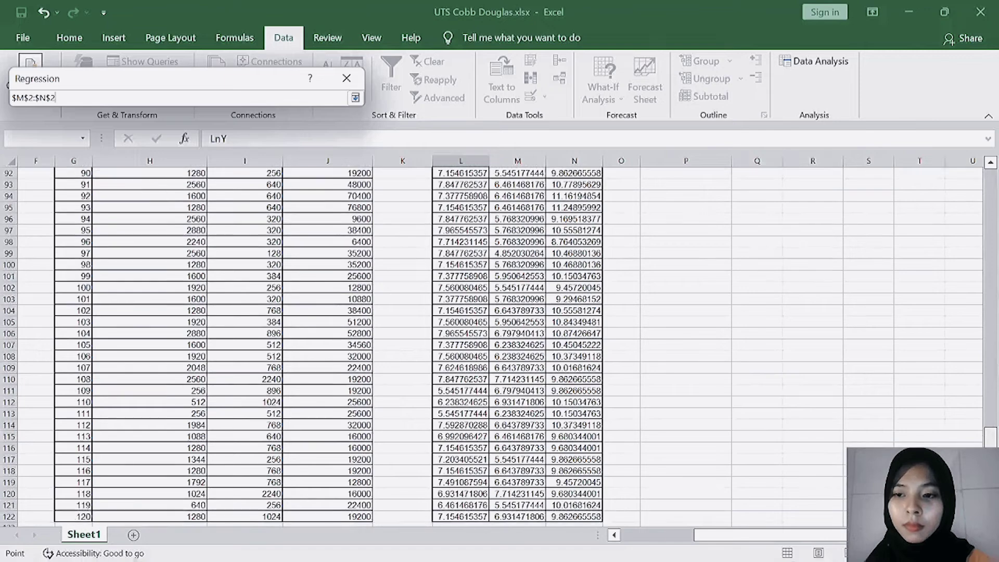
left_click(598, 517, "shift")
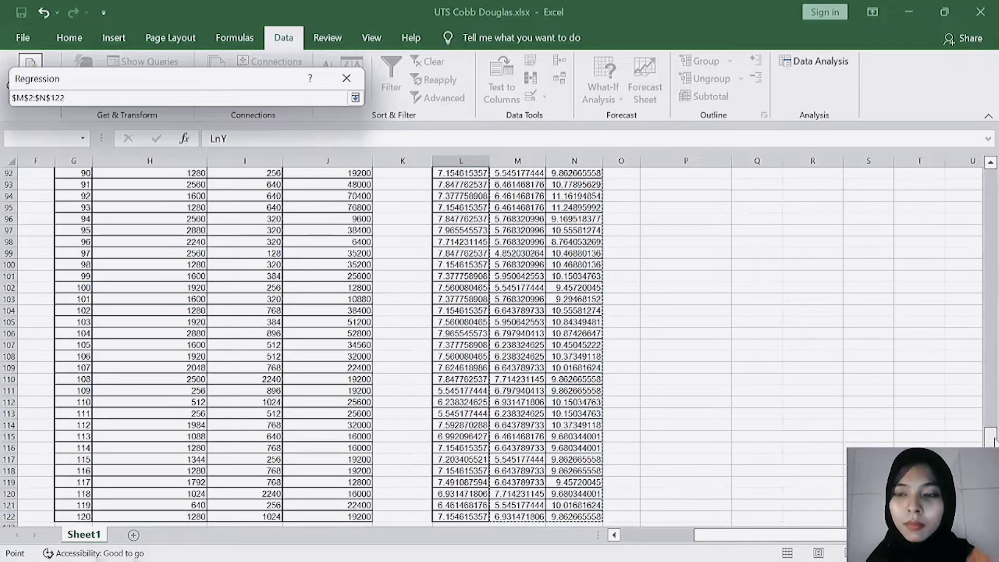
left_click_drag(990, 437, 991, 208)
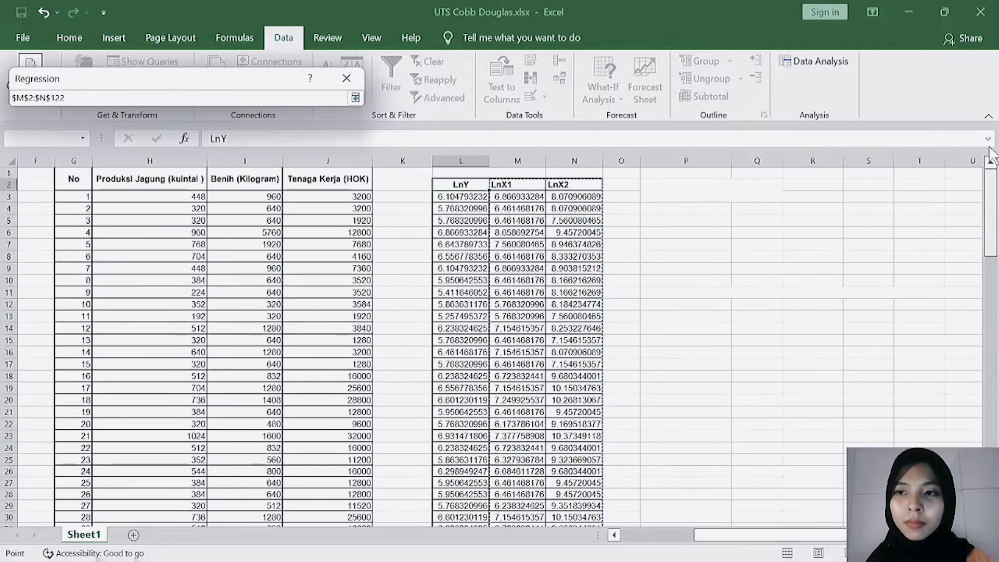
left_click(356, 98)
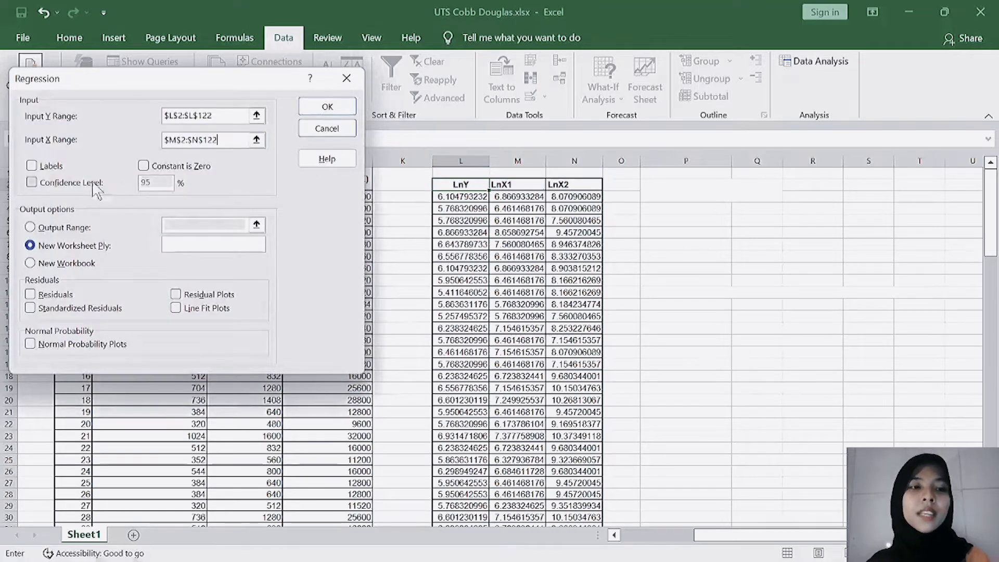
Run the regression with Labels enabled and the output range starting at cell $P$4.
left_click(31, 165)
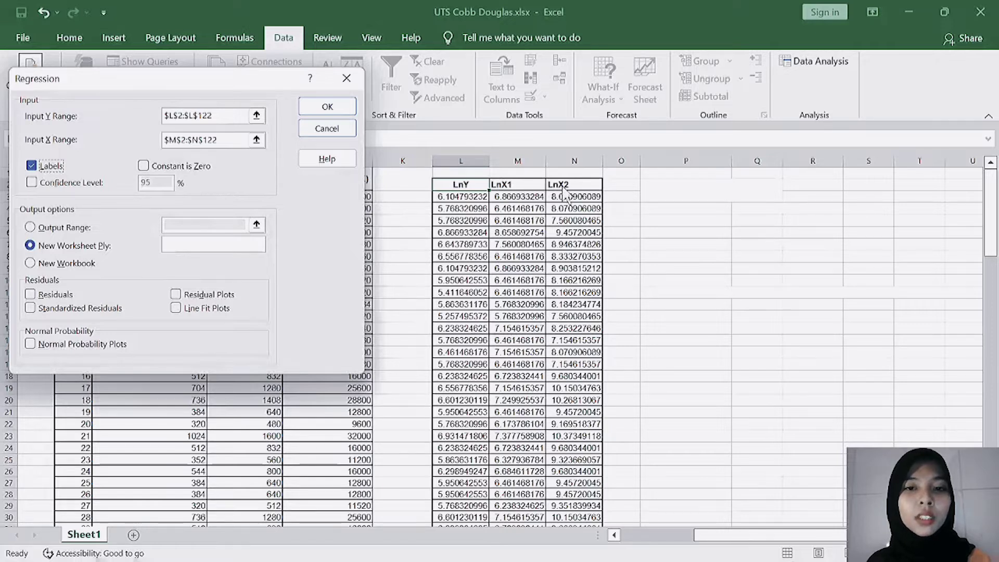
left_click(31, 228)
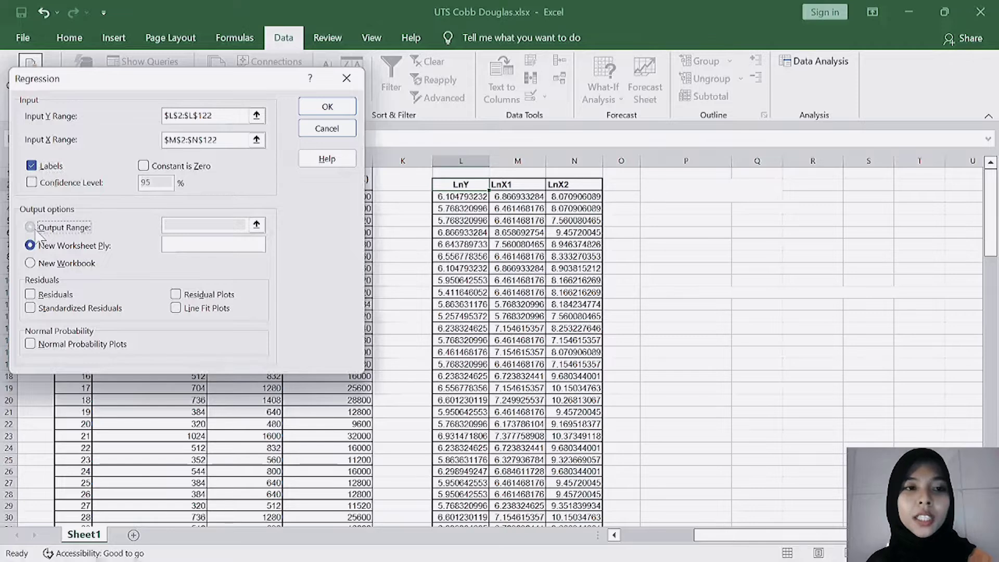
key("Return")
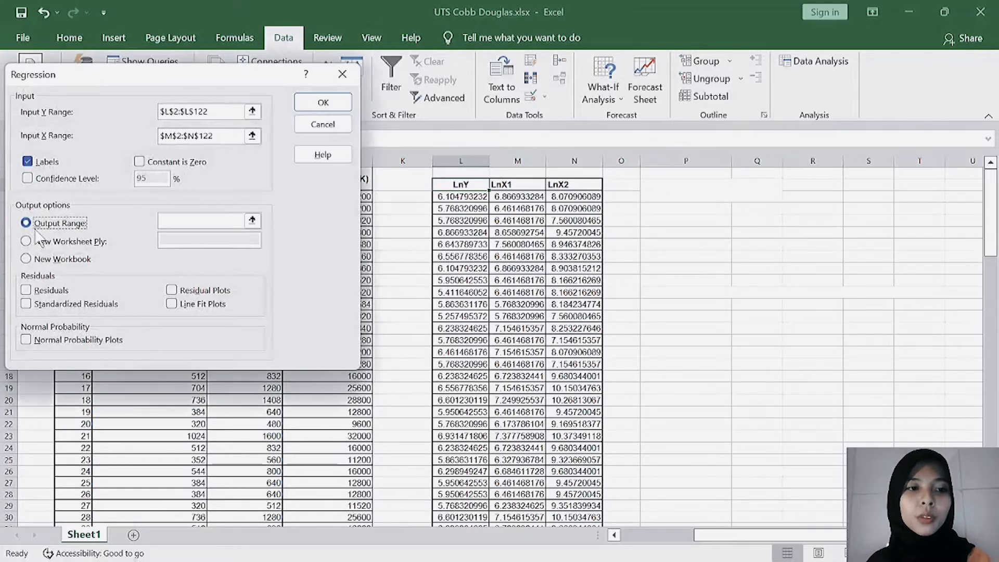
left_click(252, 221)
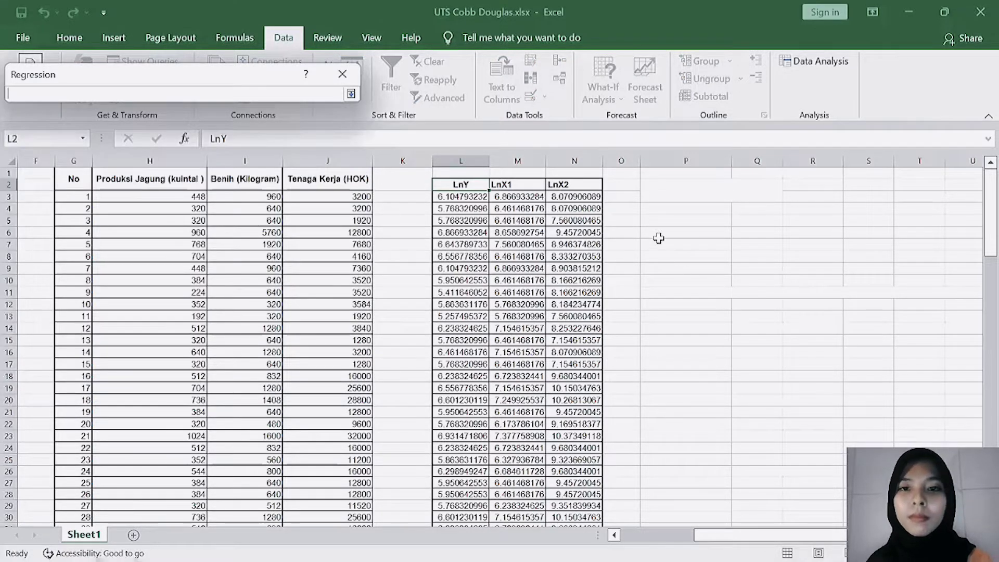
left_click(655, 185)
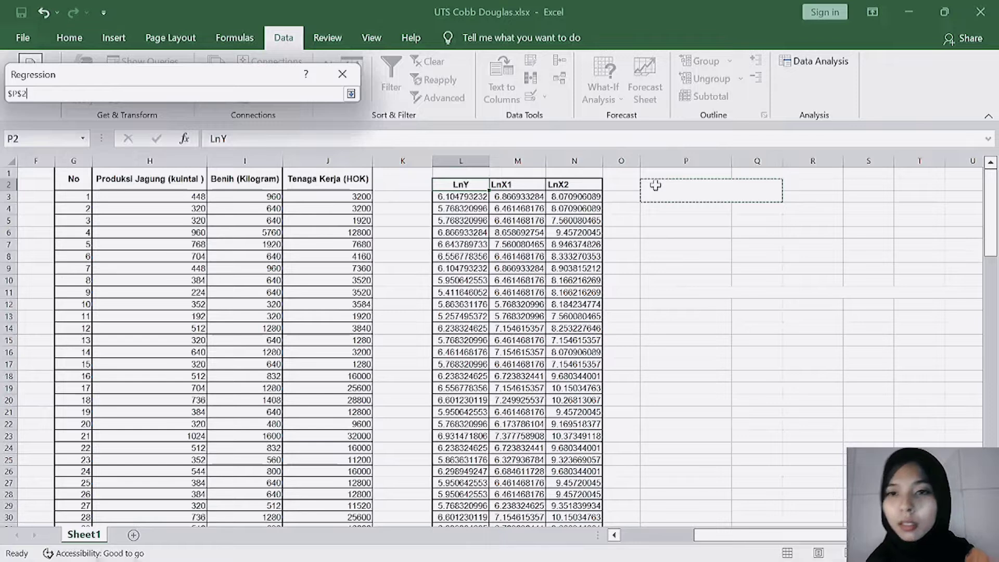
left_click(661, 210)
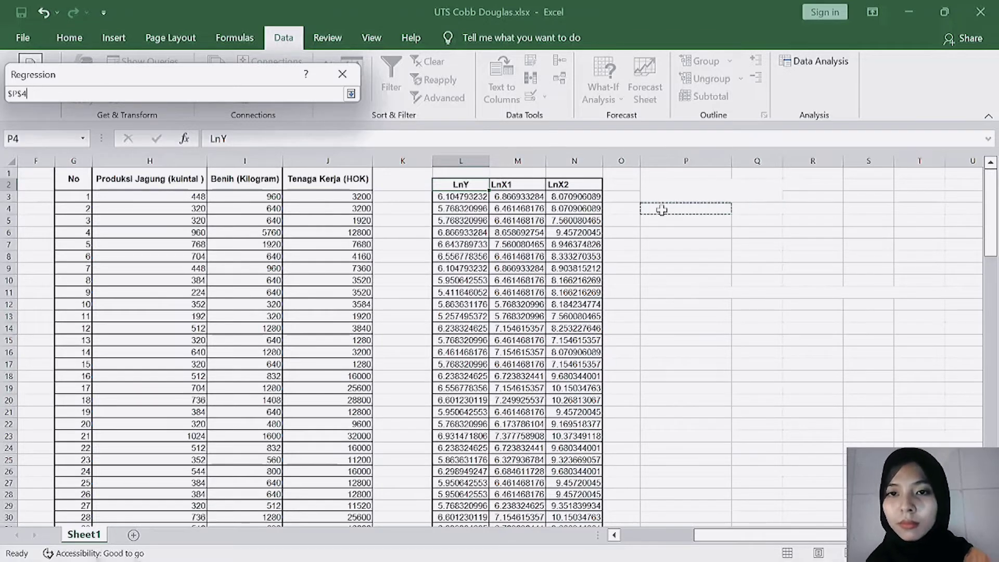
left_click(351, 93)
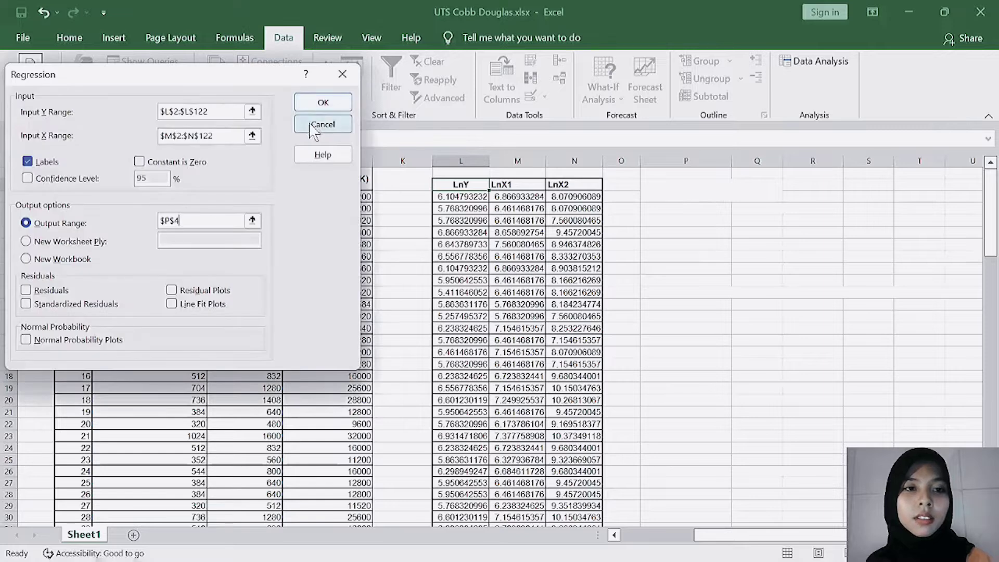
left_click(315, 109)
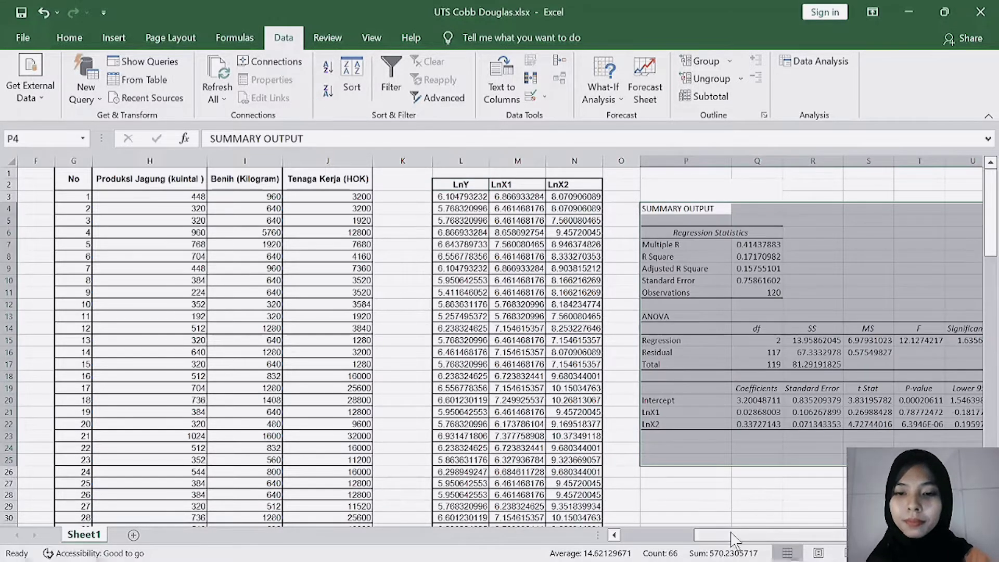
Examine the full regression summary output, from its heading in P4 to the last coefficient-table cell in X22.
left_click_drag(737, 535, 804, 540)
left_click(967, 399)
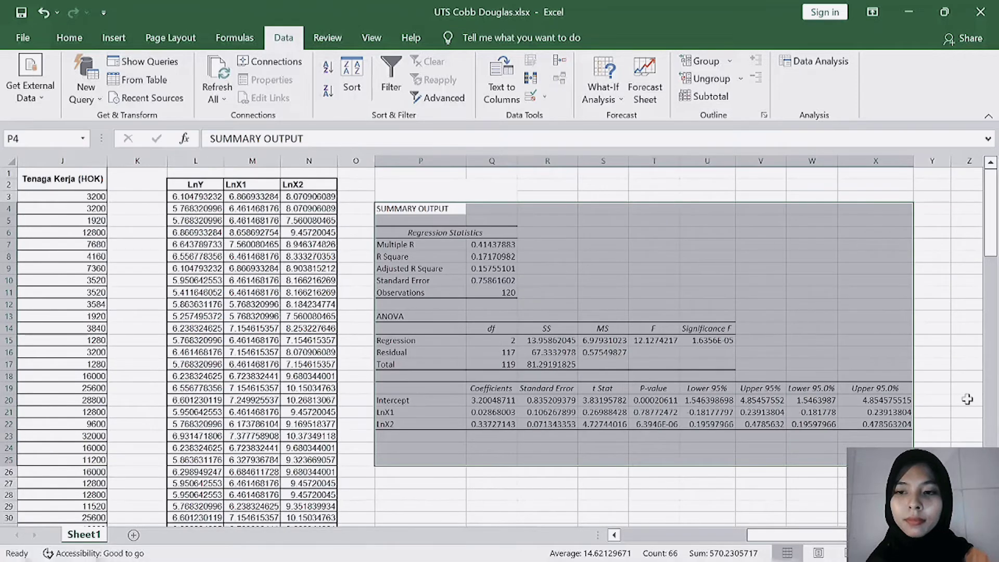
left_click(386, 209)
left_click(882, 424)
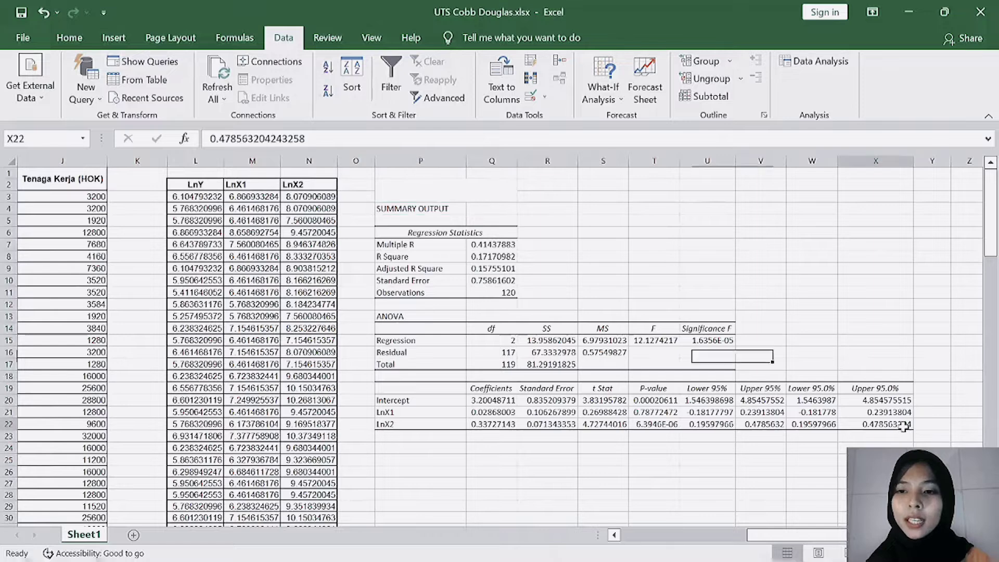
left_click(428, 209)
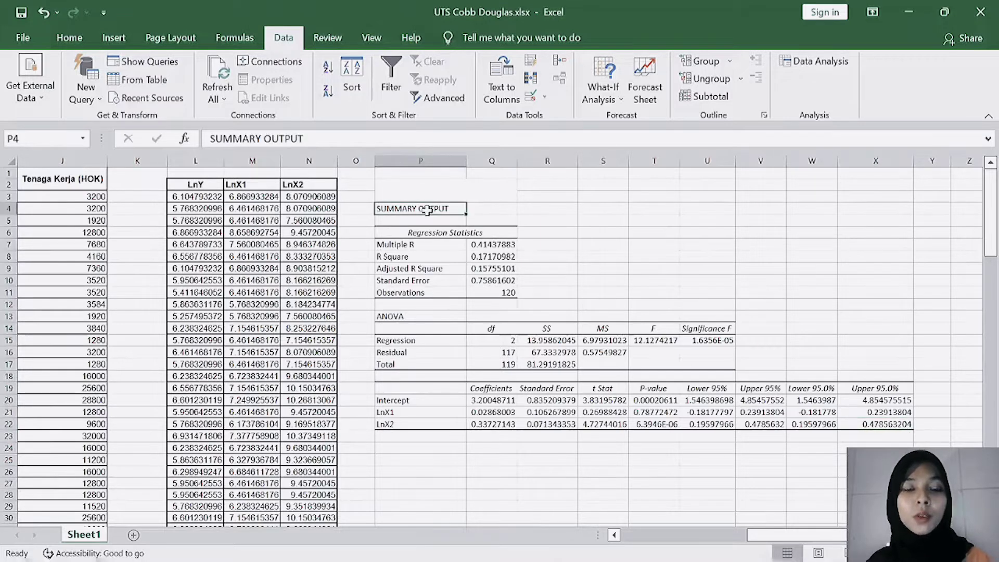
left_click(889, 426)
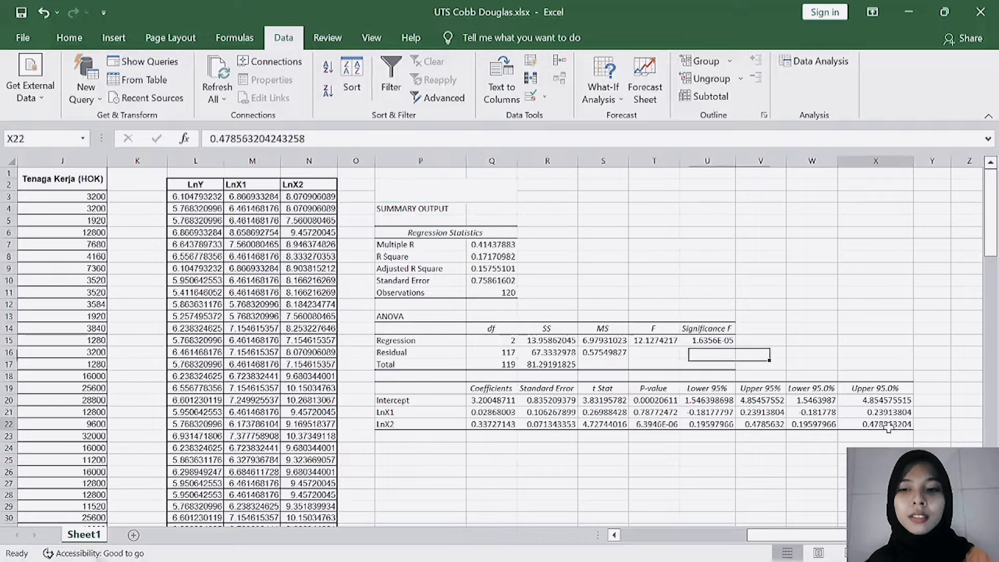
left_click(812, 305)
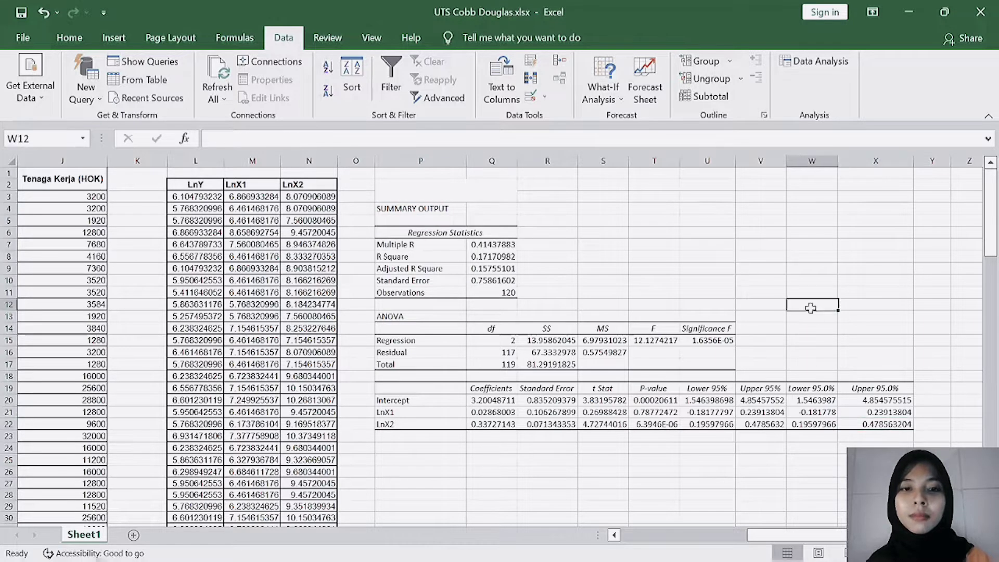
left_click(433, 211)
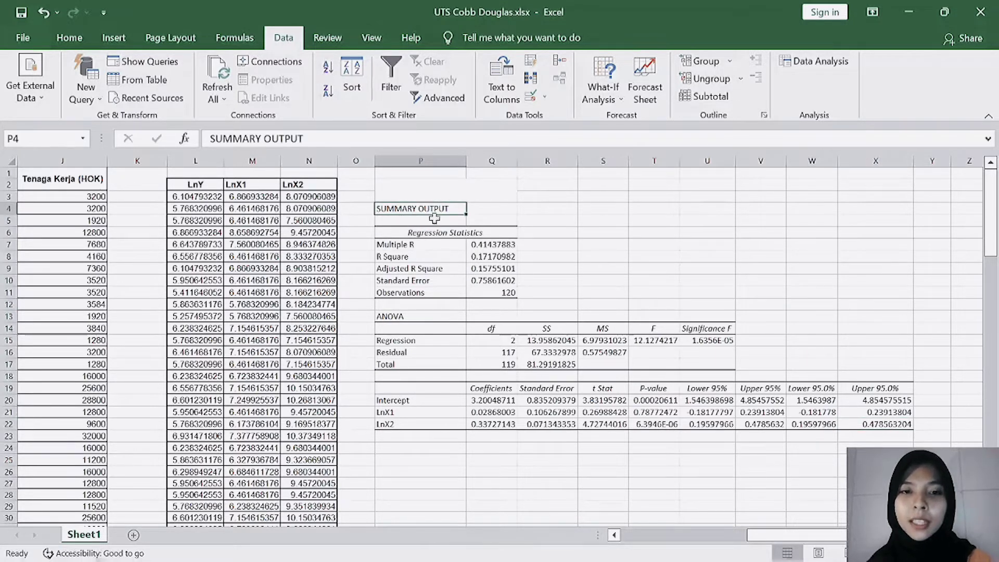
key("shift")
key("shift")
key("shift")
key("shift")
key("shift")
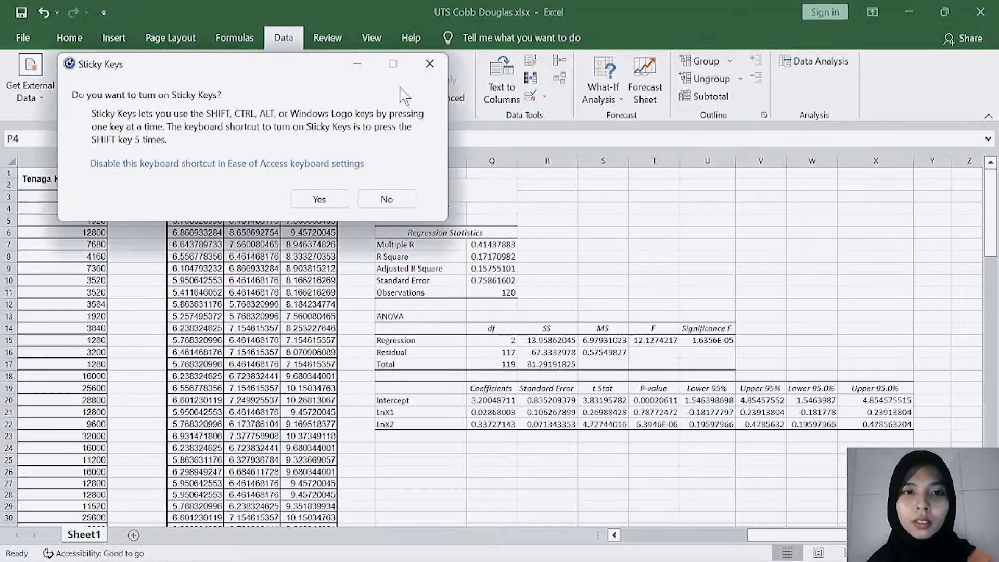
left_click(429, 64)
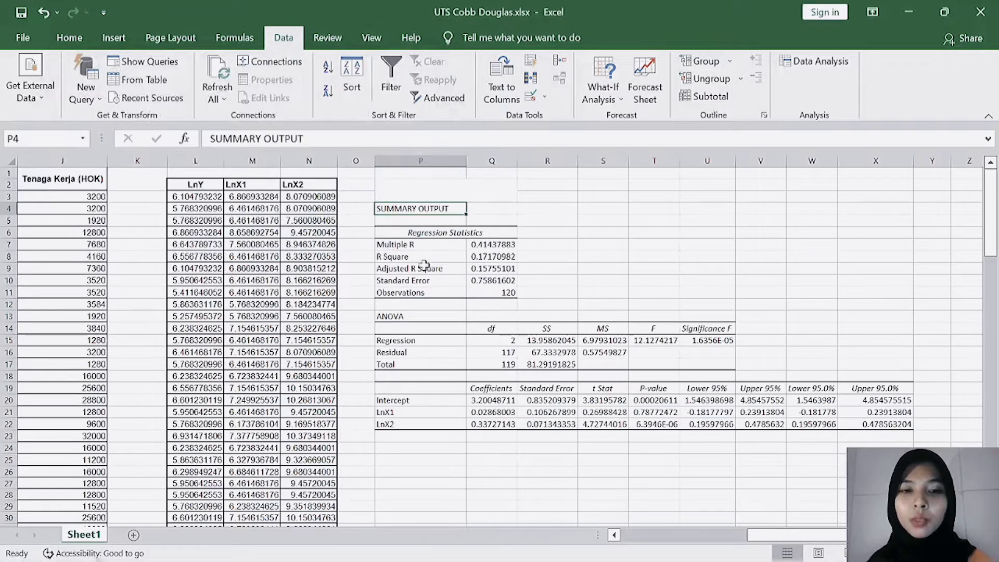
Review the ANOVA and coefficient tables, then switch to the WPS Office presentation and show the Output Regresi Linier slide.
left_click(408, 318)
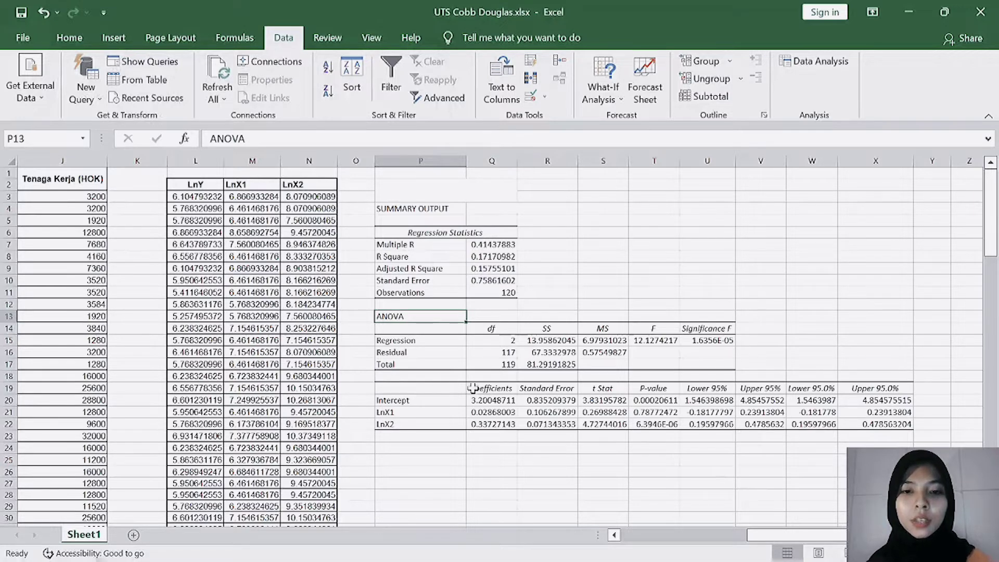
left_click(450, 447)
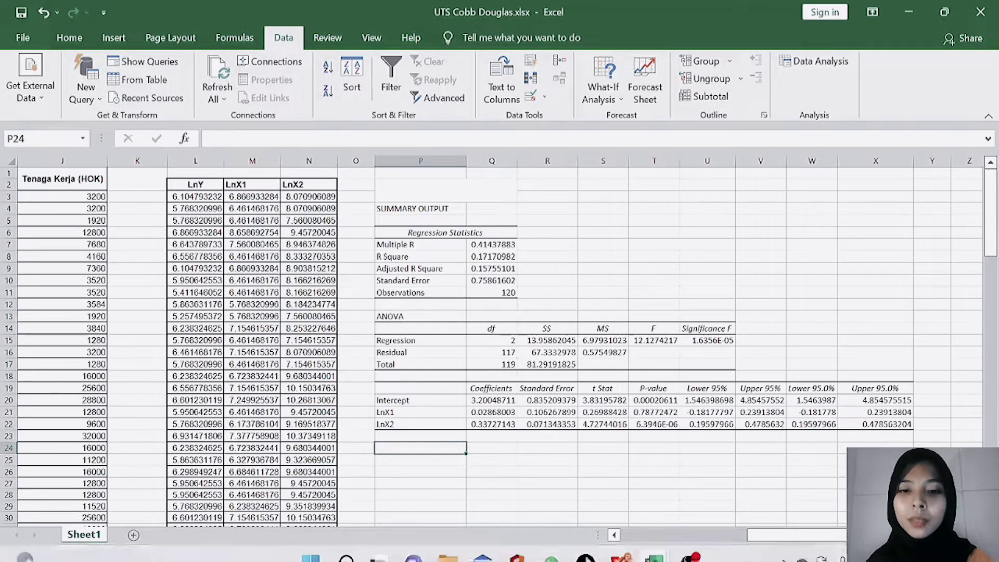
mouse_move(620, 544)
left_click(604, 478)
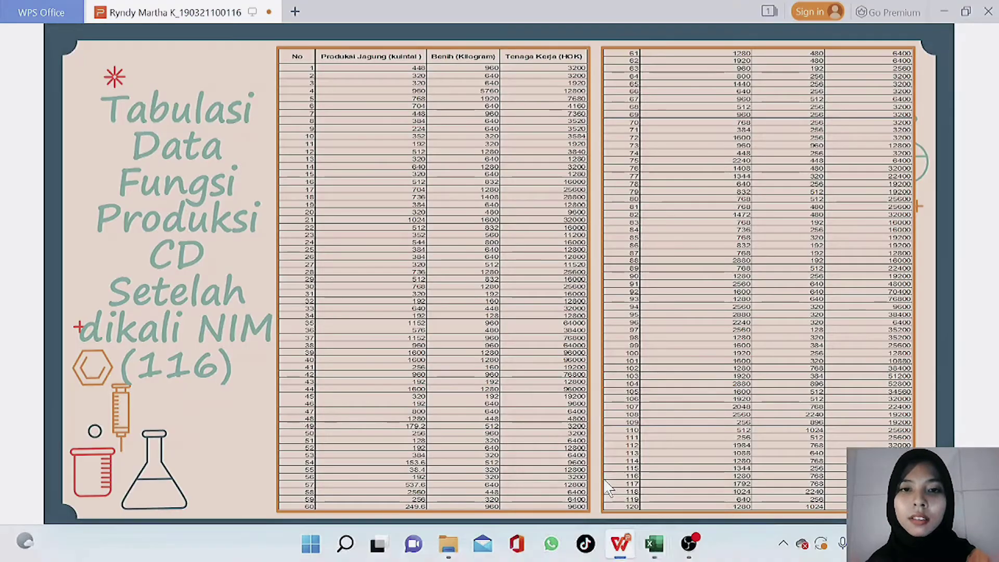
scroll(486, 364, "down", 1)
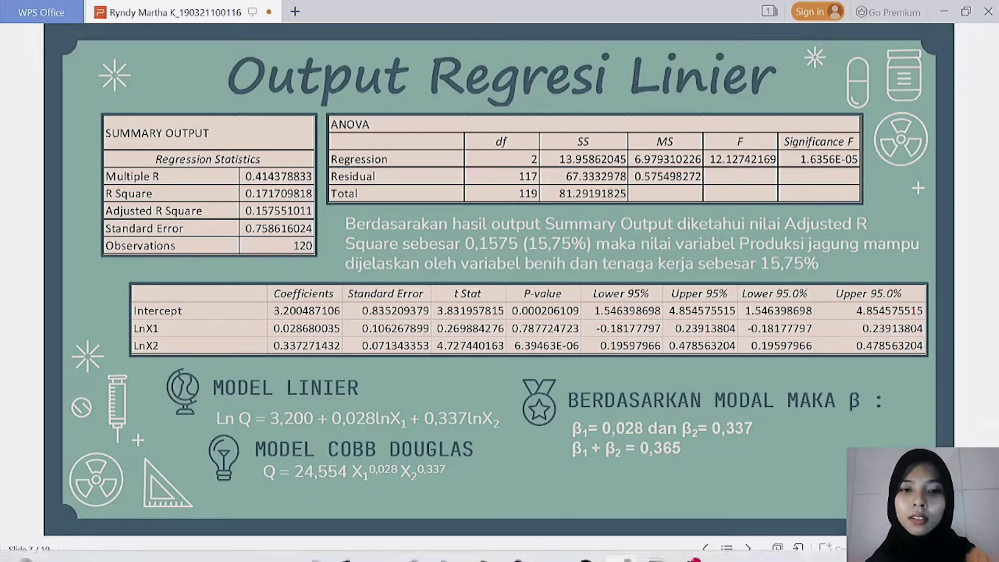
Switch to UTS Cobb Douglas.xlsx in Excel and convert the intercept coefficient with =EXP(Q20) in cell P24.
mouse_move(657, 556)
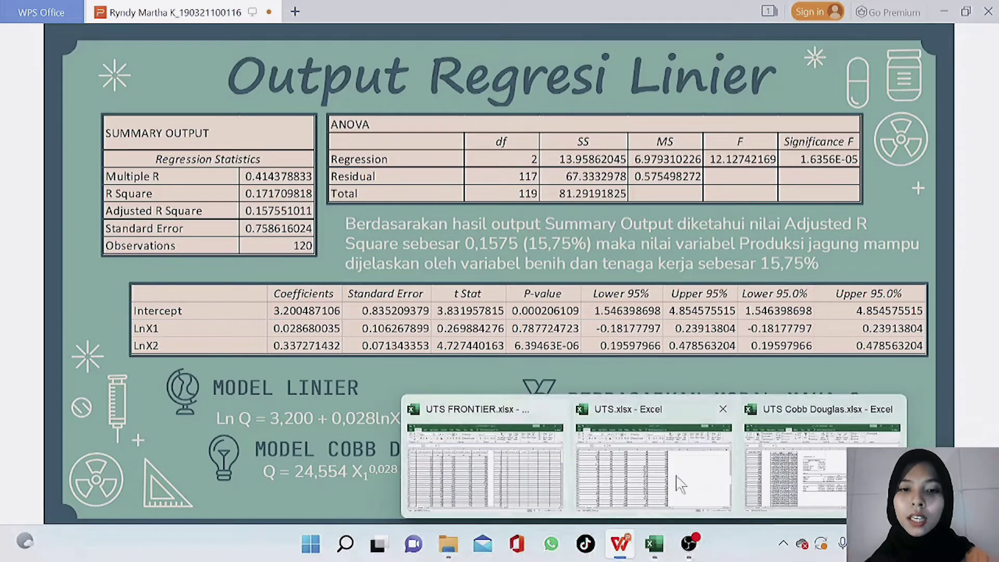
mouse_move(694, 478)
left_click(796, 468)
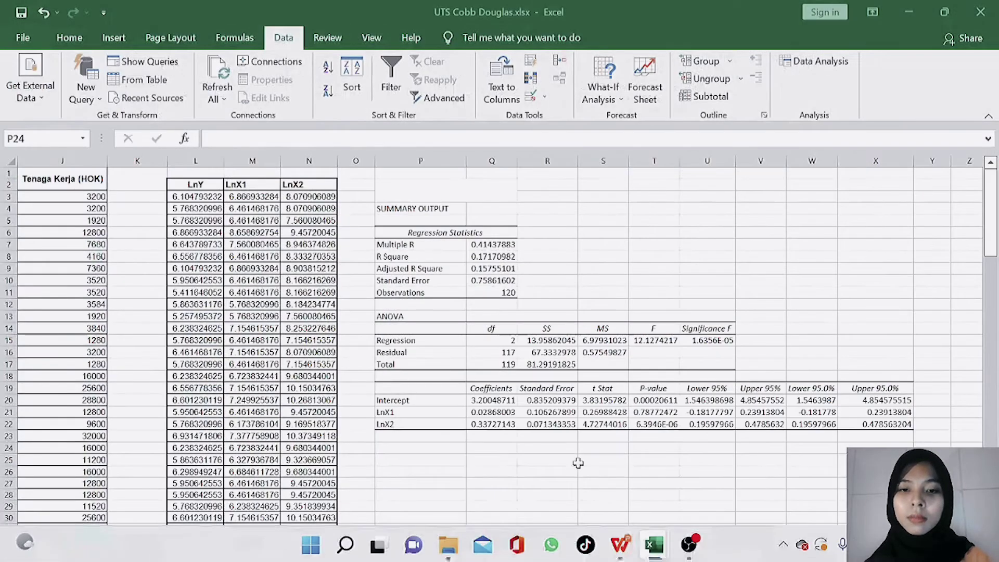
type("=")
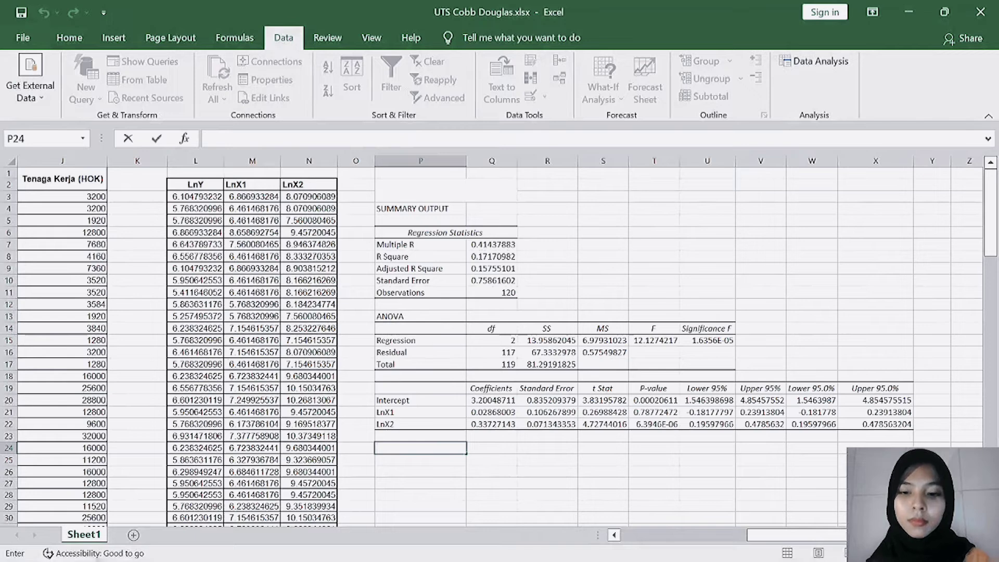
type("EX")
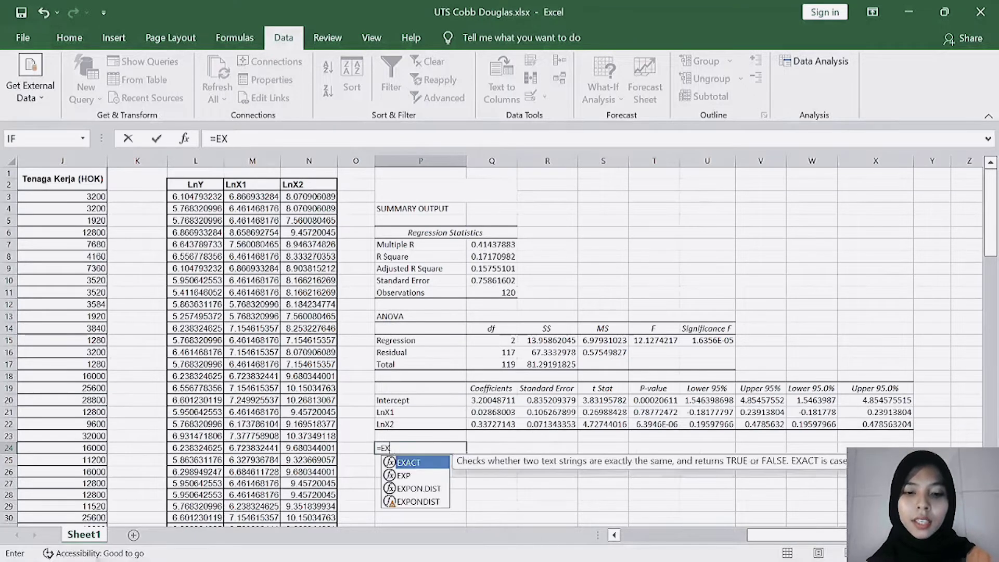
type("P(")
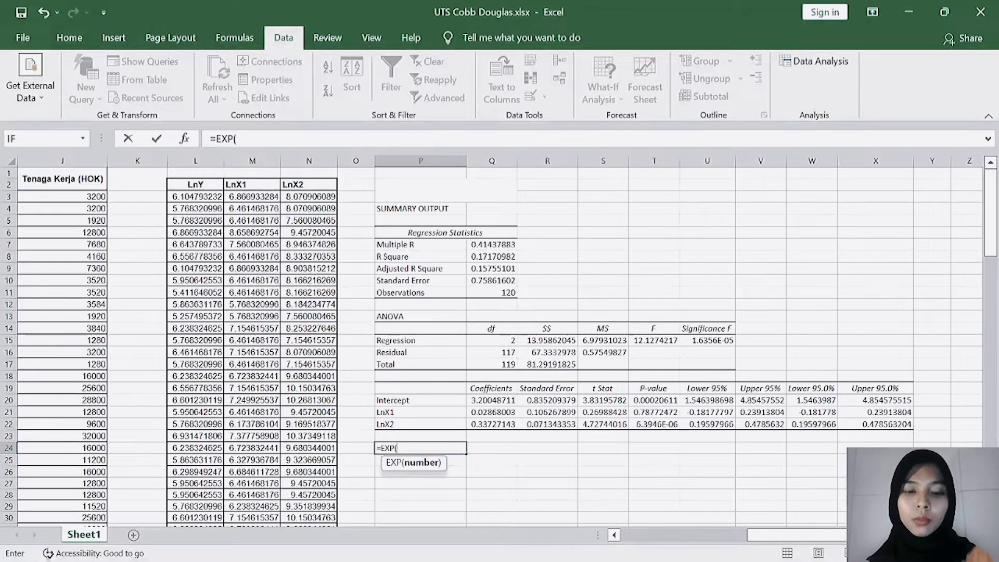
left_click(476, 403)
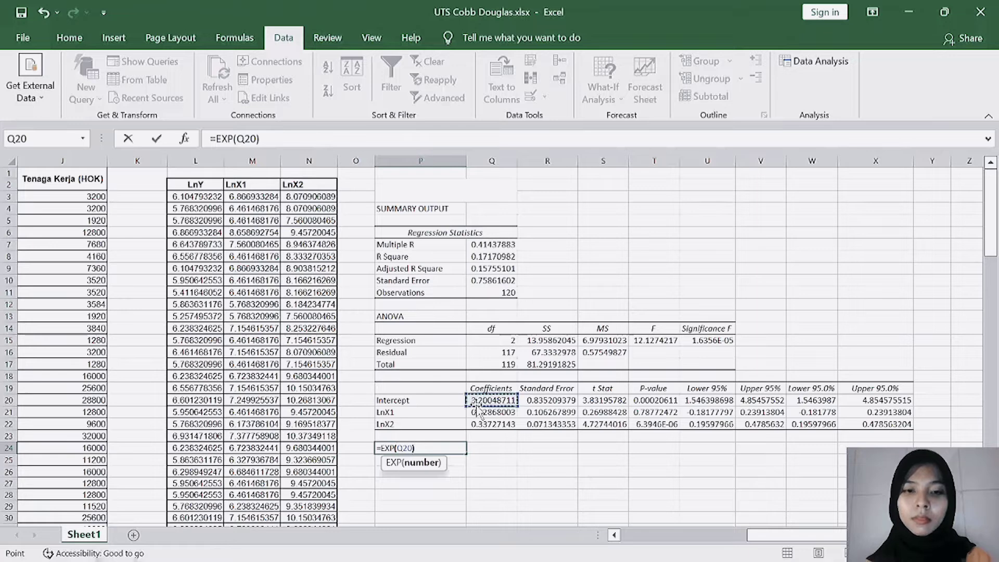
type(")")
key("Return")
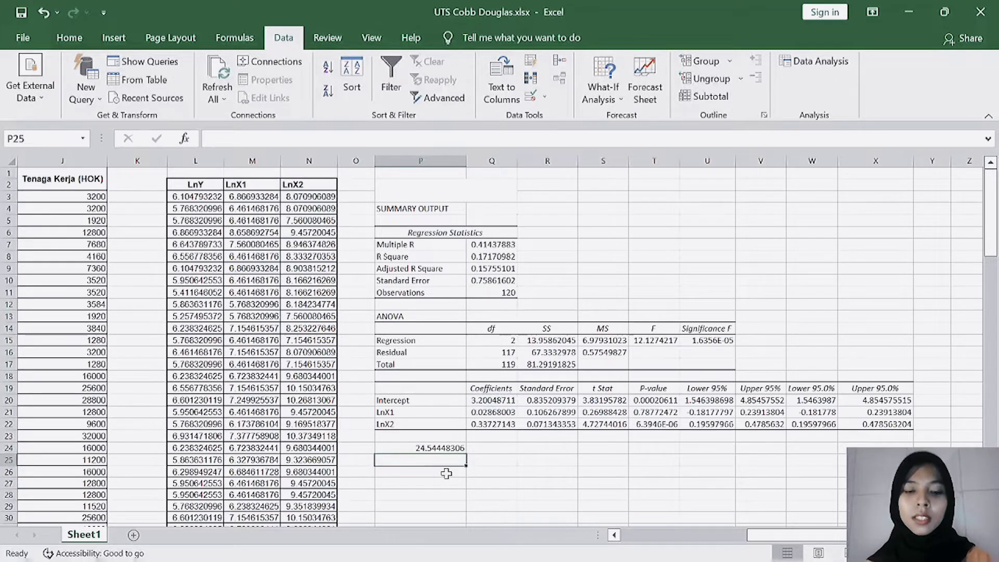
left_click(433, 448)
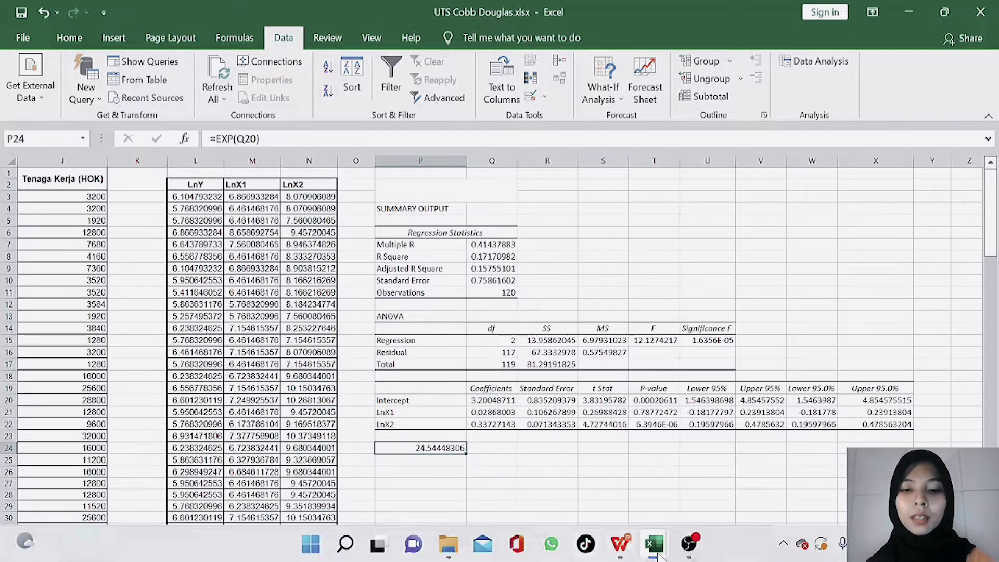
Return to the WPS Office presentation and review the slides from Output Regresi Linier through Interpretasi to the Frontier data tabulation and Nilai LR Test.
mouse_move(643, 550)
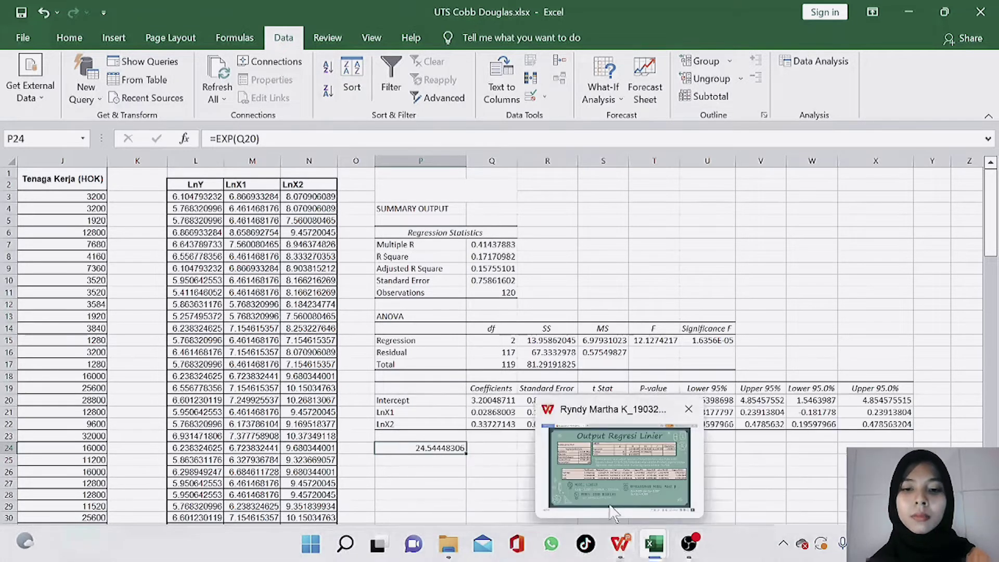
left_click(607, 492)
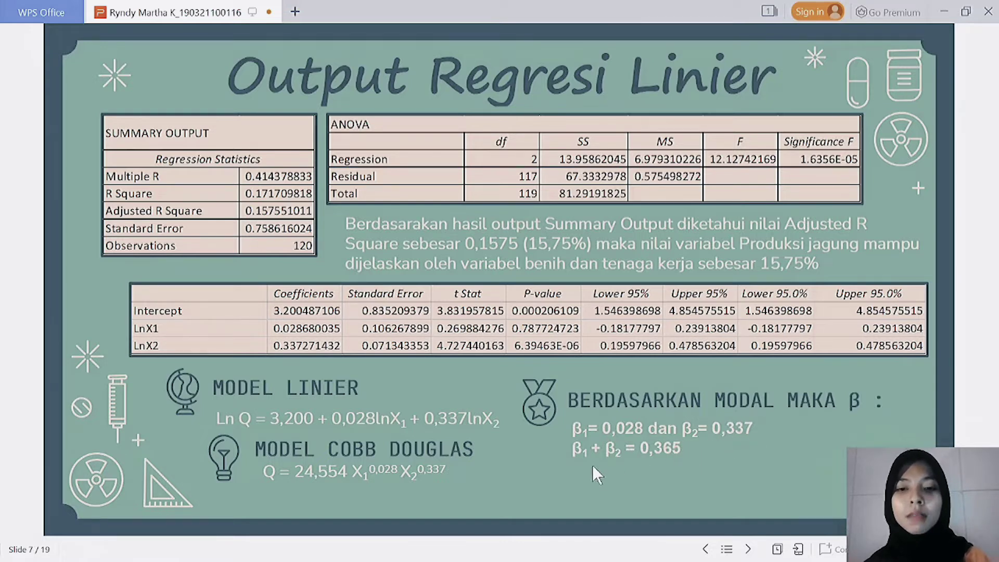
left_click(667, 456)
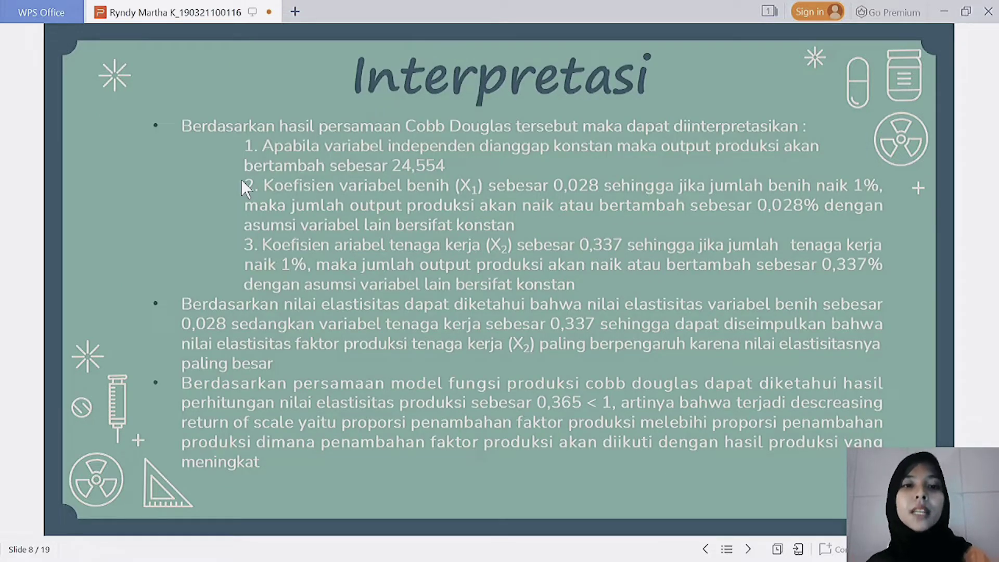
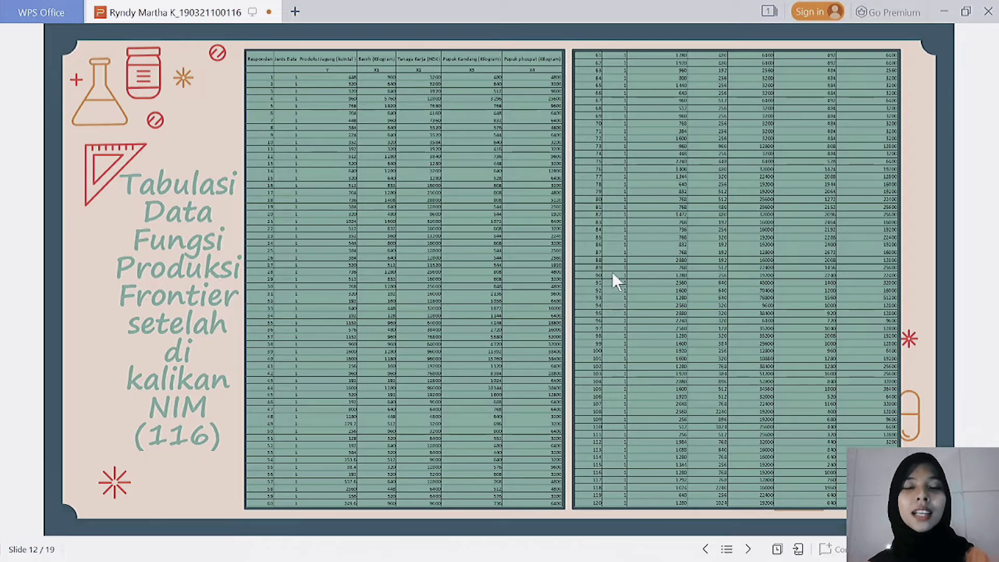
left_click(613, 275)
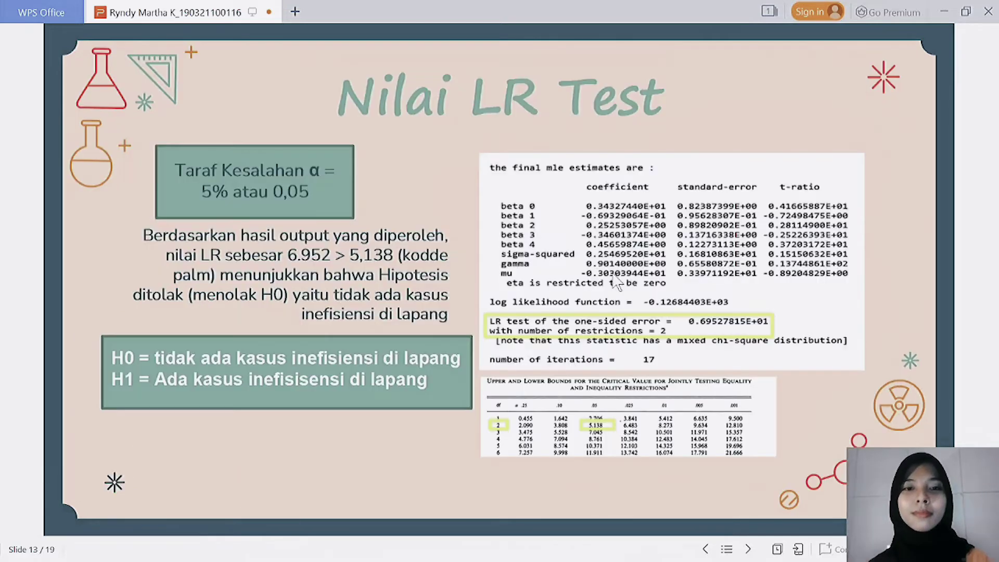
scroll(616, 281, "up", 1)
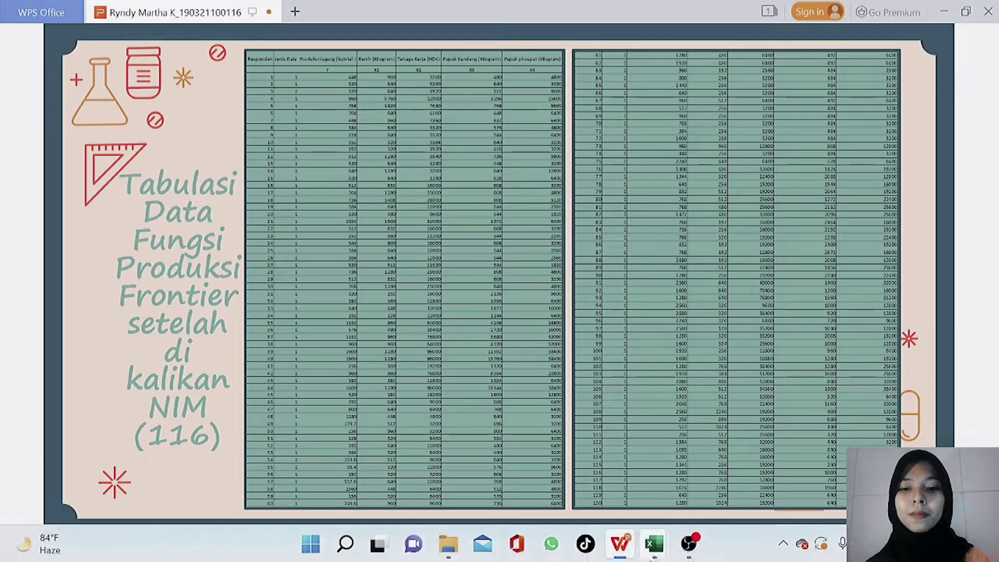
Switch to UTS FRONTIER.xlsx in Excel and examine the Responden column from its heading in A1 to the last respondent in A123.
mouse_move(652, 556)
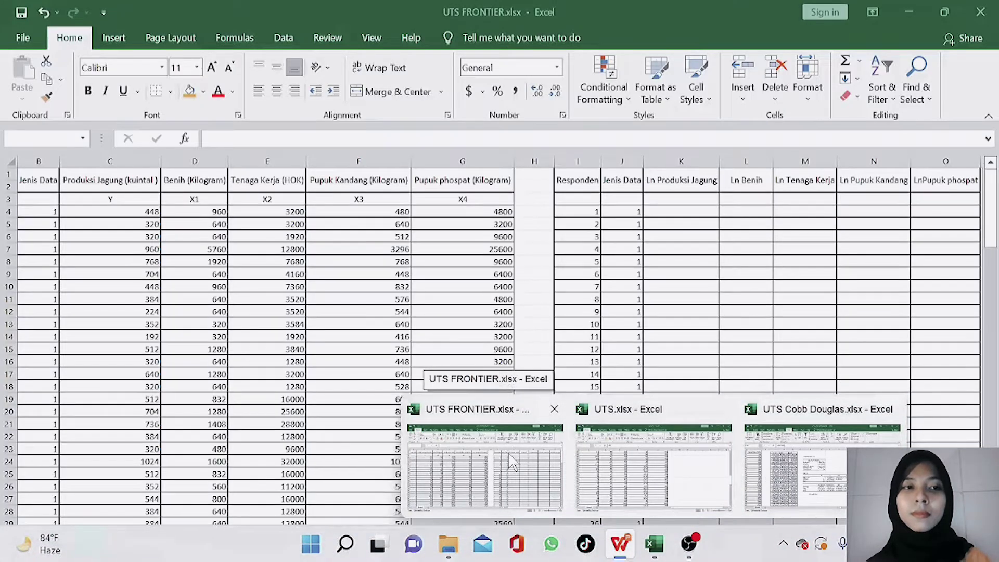
left_click(512, 460)
left_click_drag(736, 536, 707, 544)
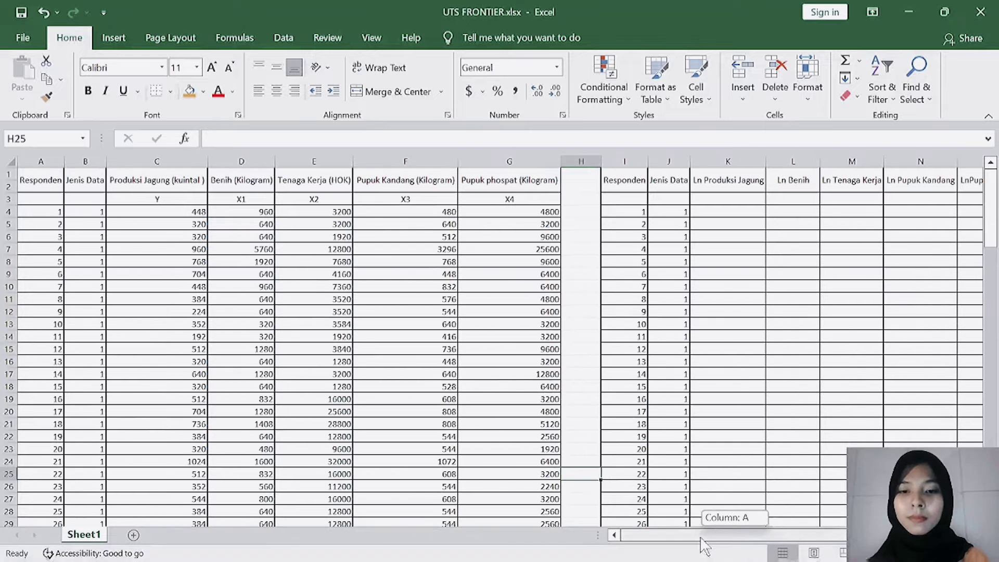
left_click(50, 183)
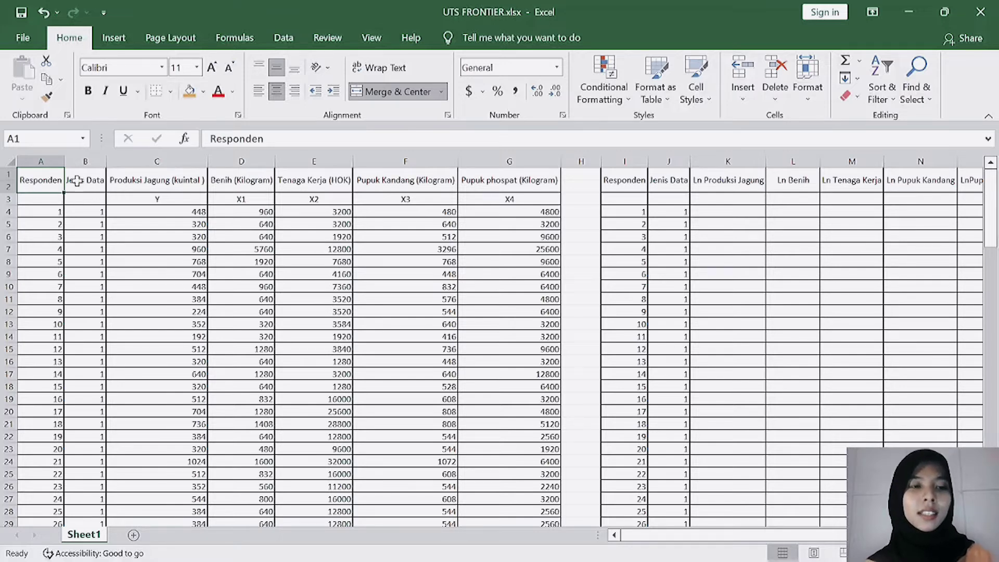
left_click_drag(992, 240, 988, 364)
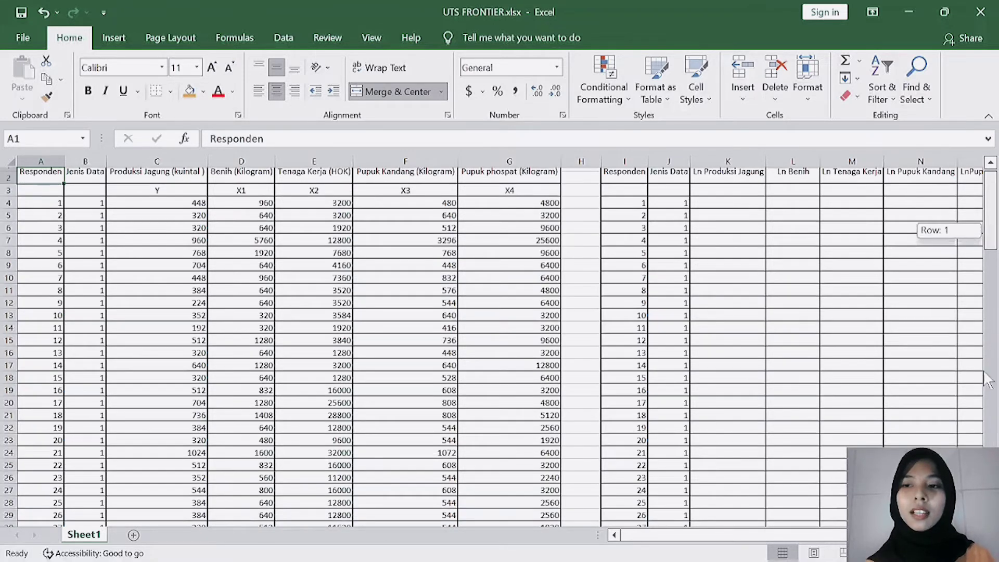
left_click_drag(989, 230, 992, 442)
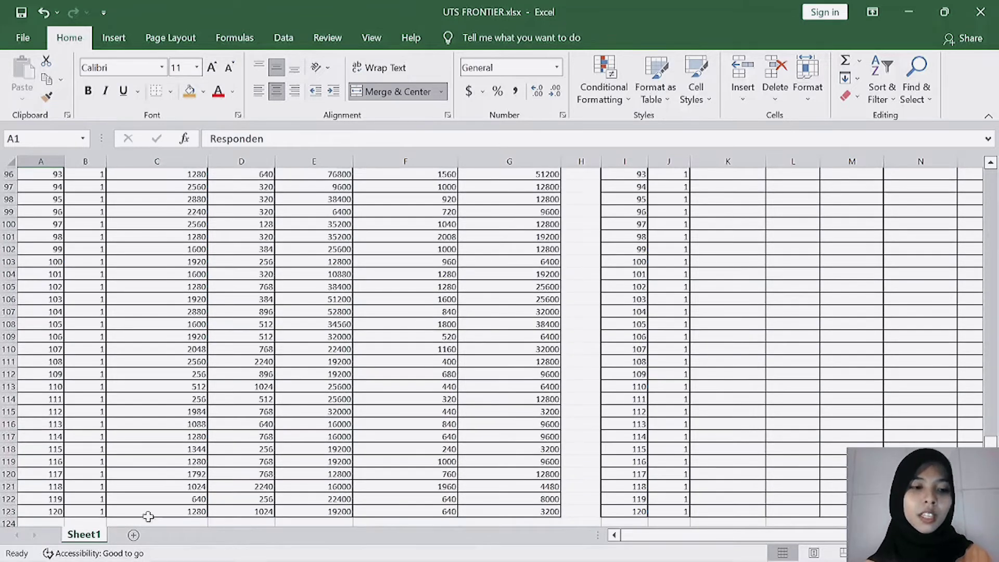
left_click(56, 513, "shift")
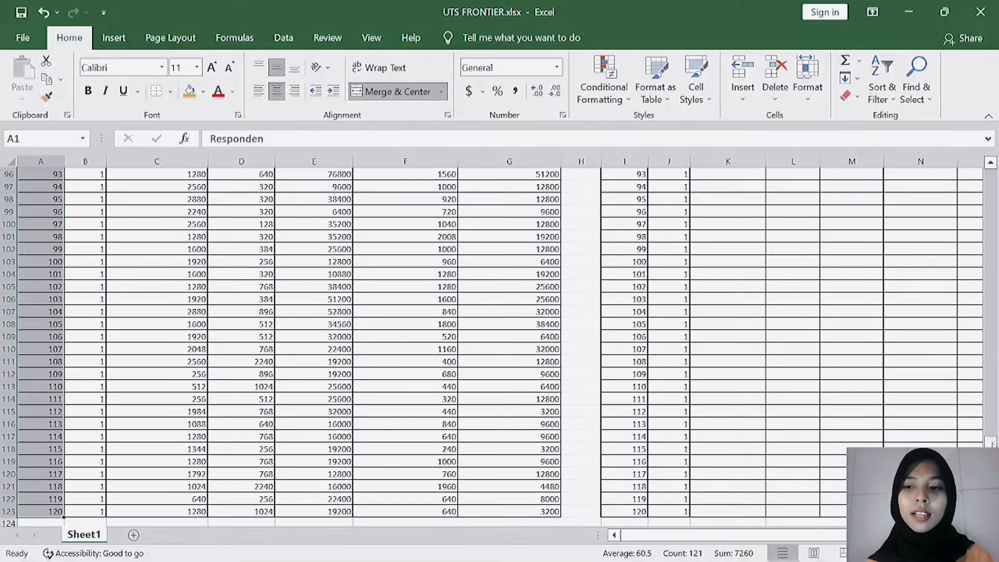
left_click_drag(994, 359, 994, 177)
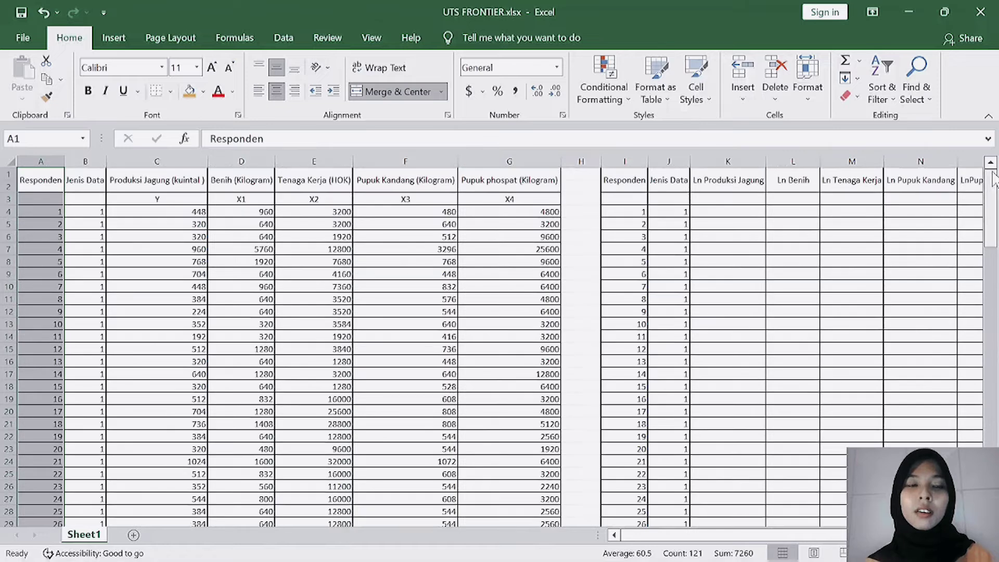
Examine the production, seed, labour, manure and phosphate fertilizer headings in C1 through G1.
left_click(135, 183)
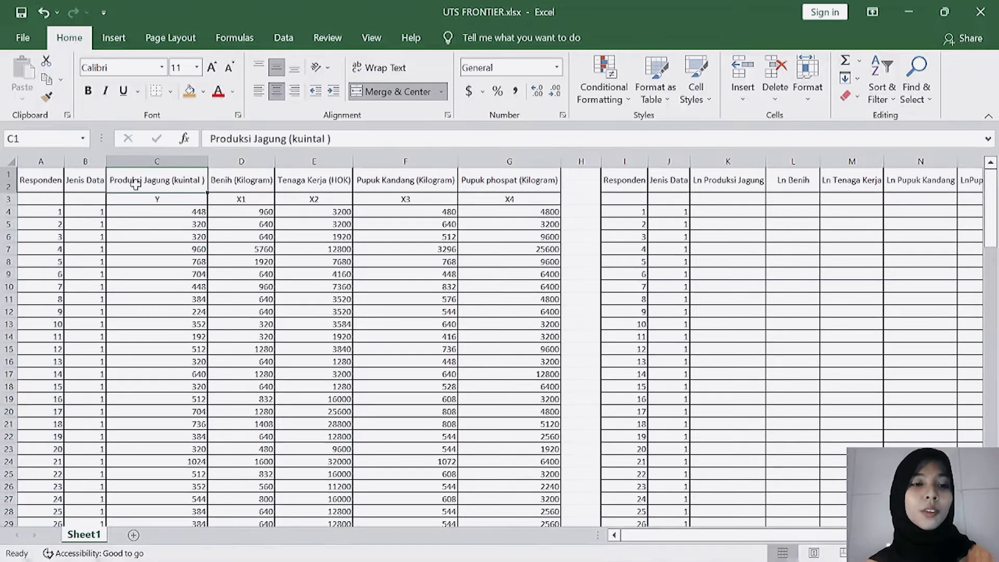
left_click(250, 183)
left_click(336, 183)
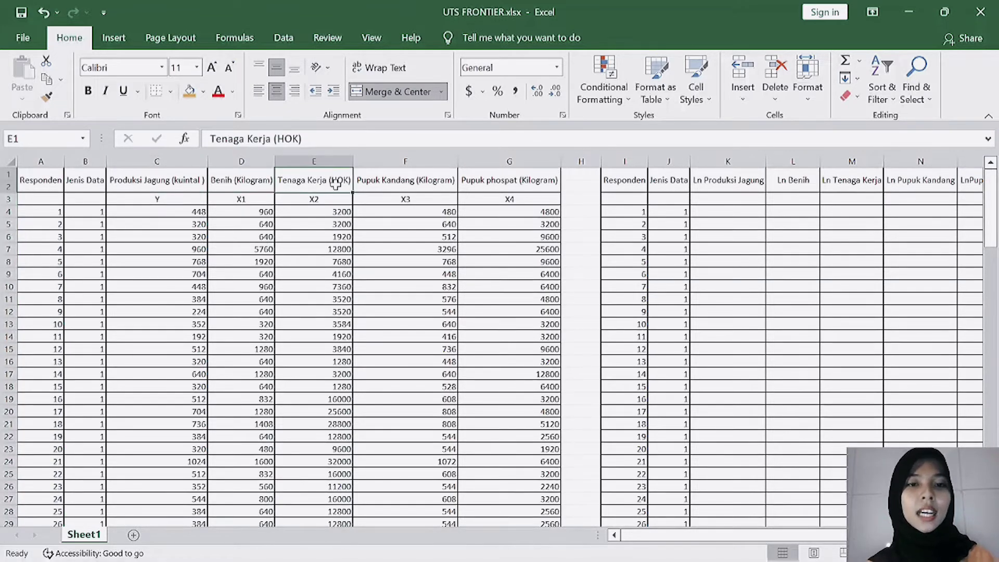
left_click(383, 185)
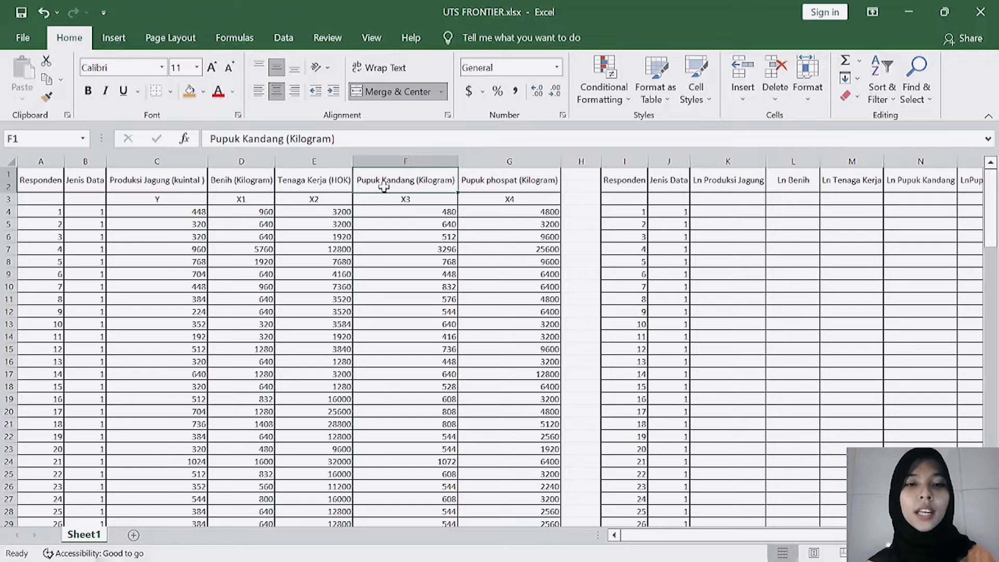
left_click(493, 188)
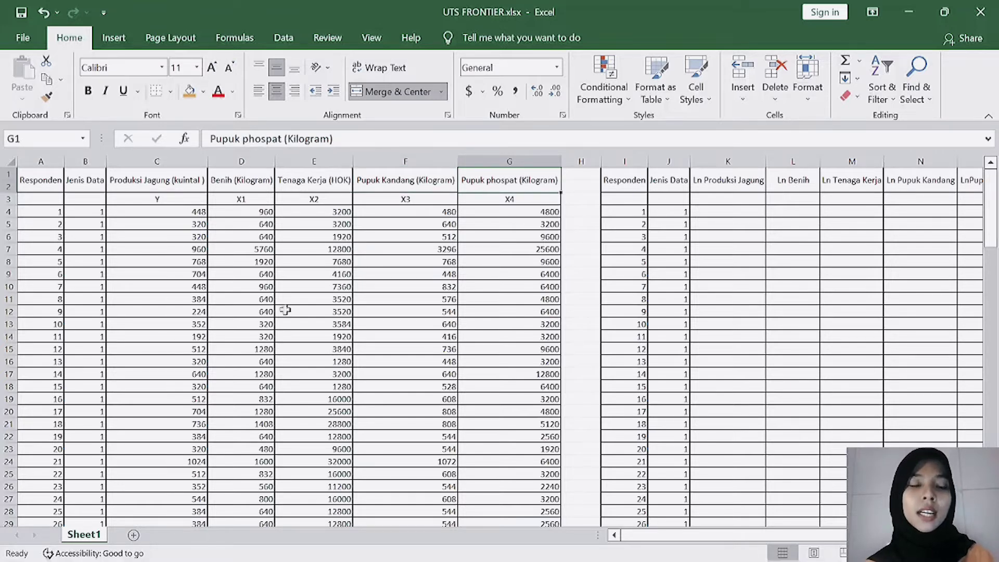
Examine the Jenis Data column's heading and first entries, then the Responden heading and its first entry in A4.
left_click(94, 183)
left_click(95, 223)
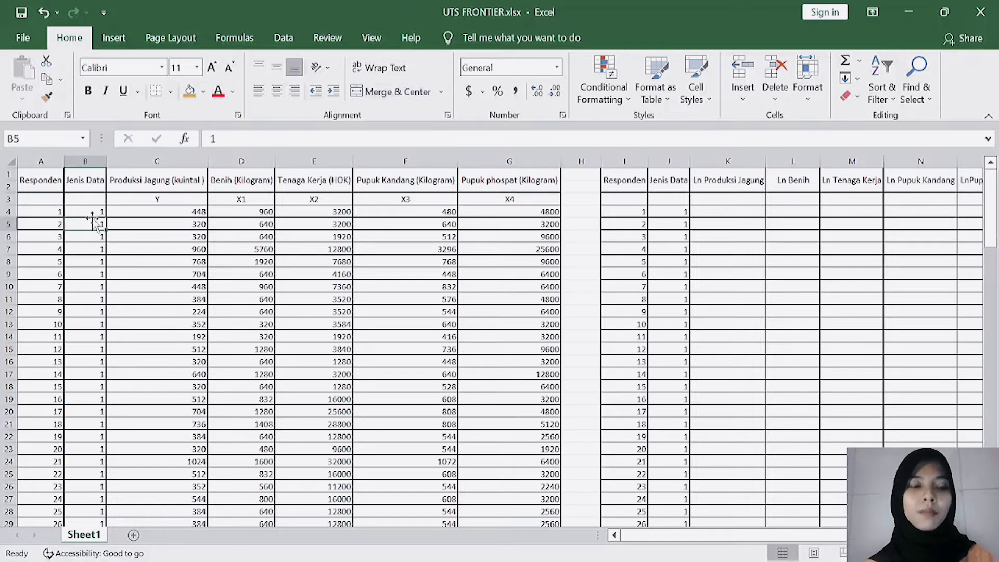
left_click(82, 208)
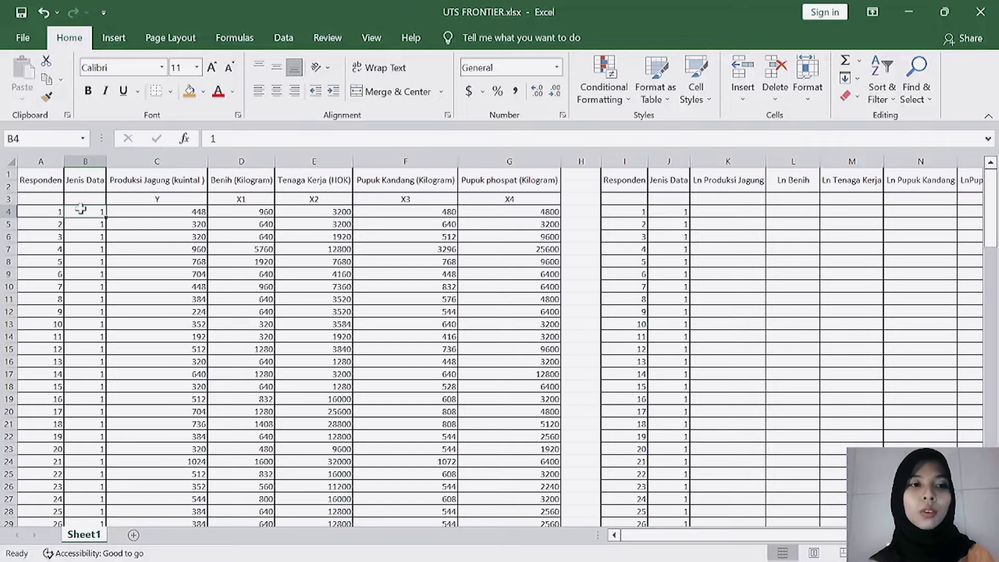
left_click(42, 180)
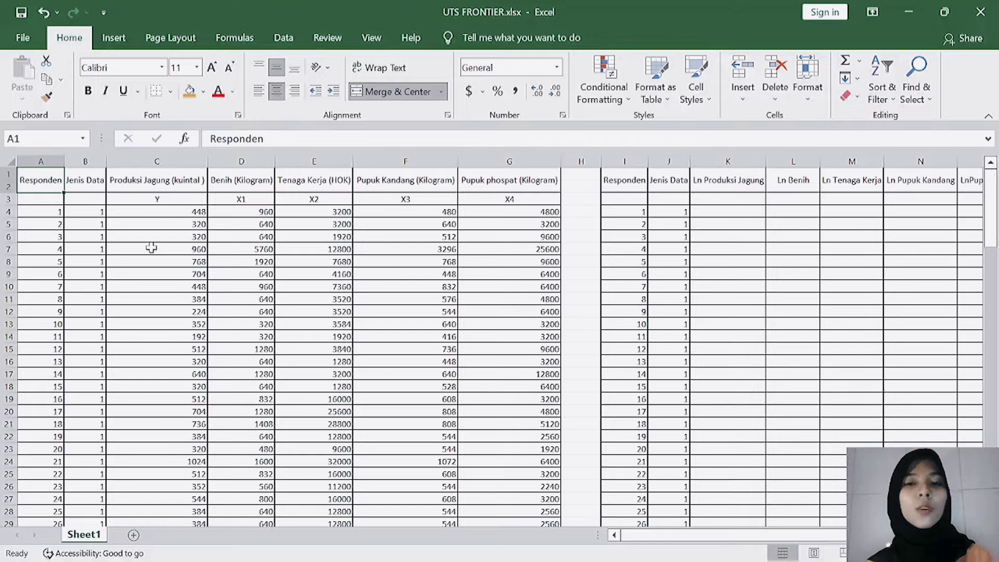
left_click(54, 214)
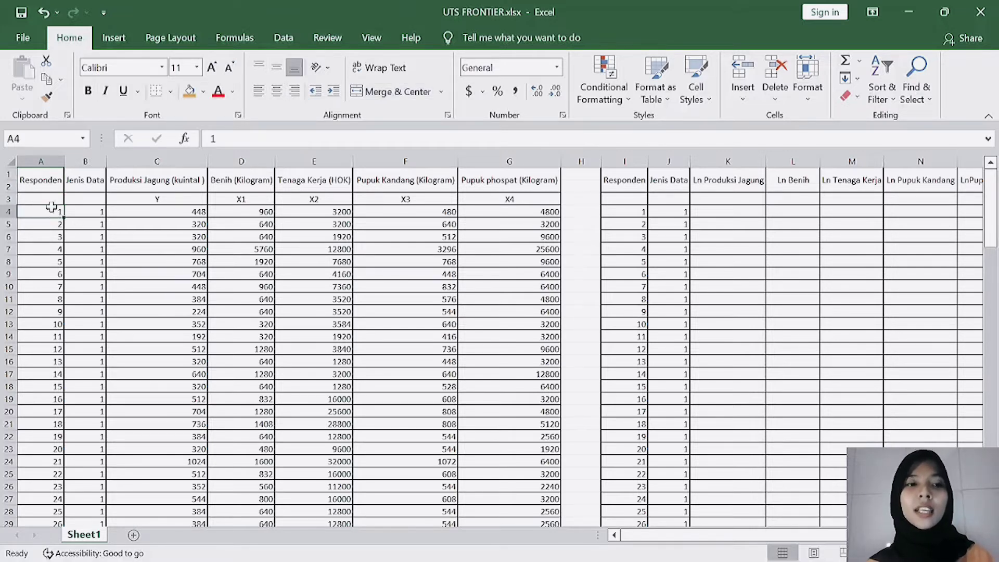
left_click(36, 183)
left_click(46, 211)
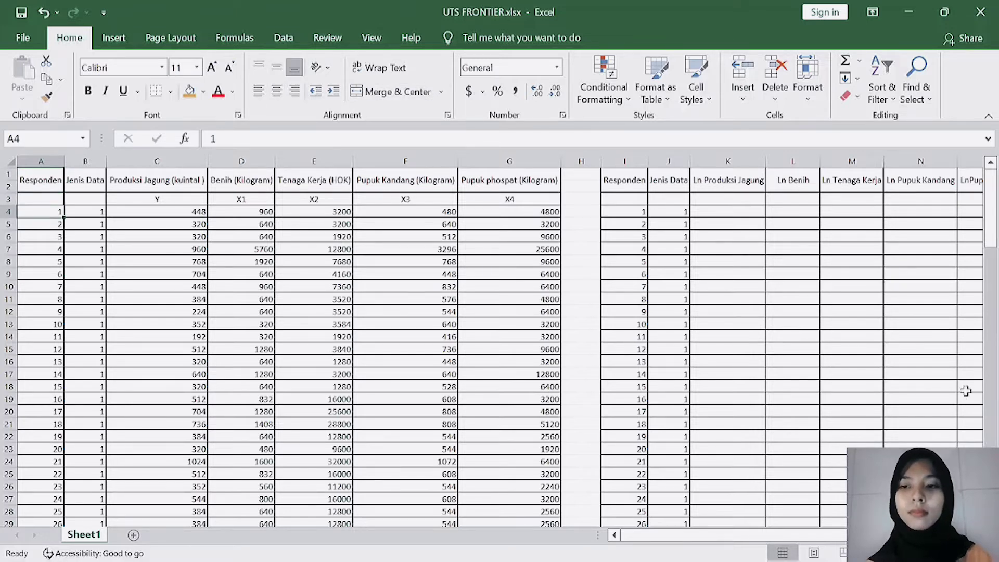
Enter the formula =LN(C4) in K4, the first cell of the Ln Produksi Jagung column.
left_click(990, 214)
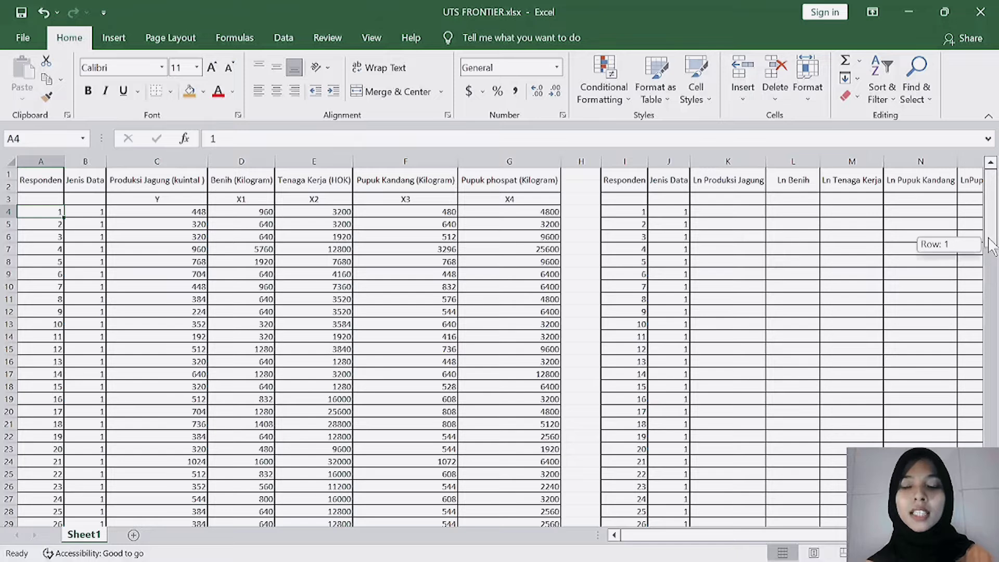
left_click_drag(775, 536, 799, 533)
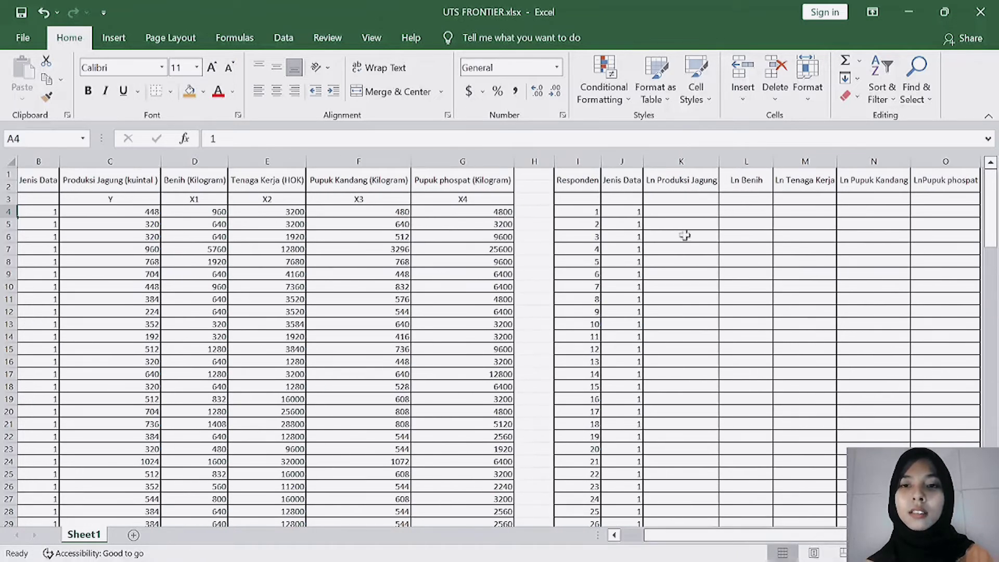
left_click(674, 215)
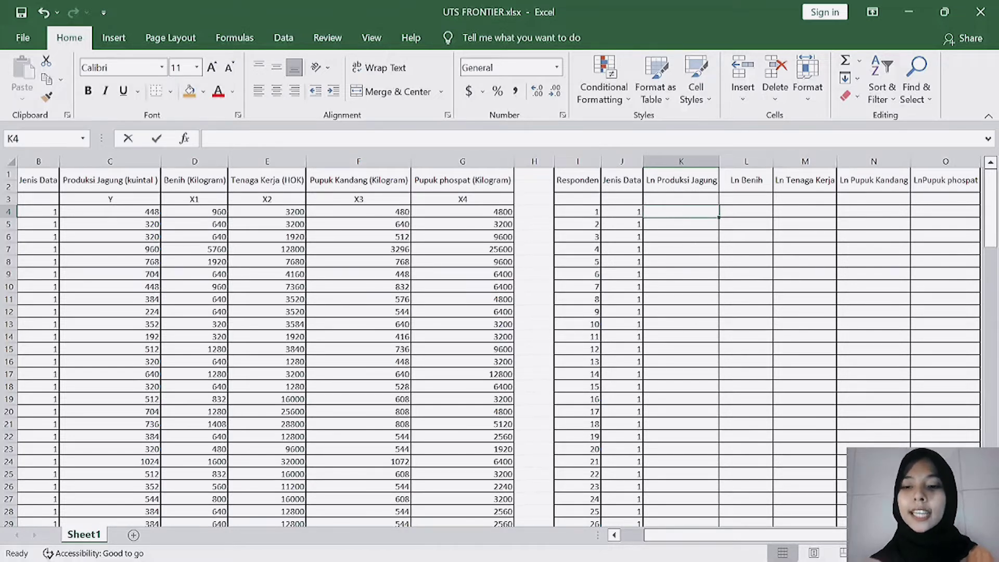
type("=LN")
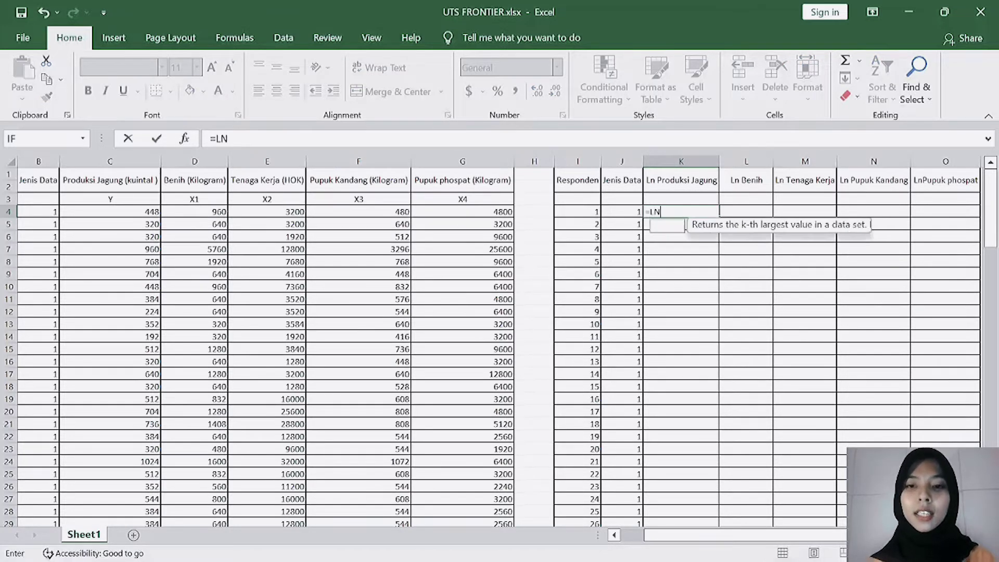
type("(")
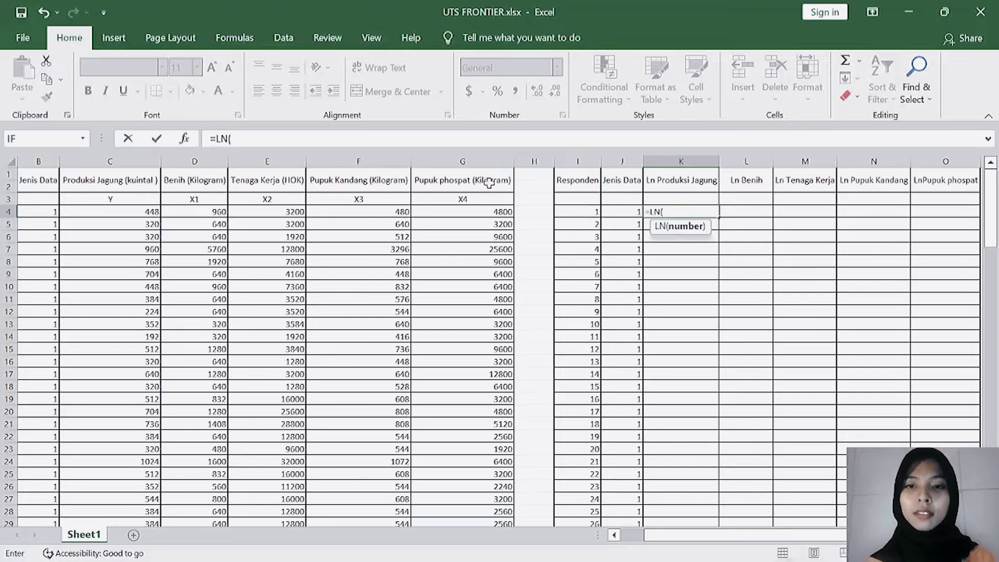
left_click(116, 213)
type(")")
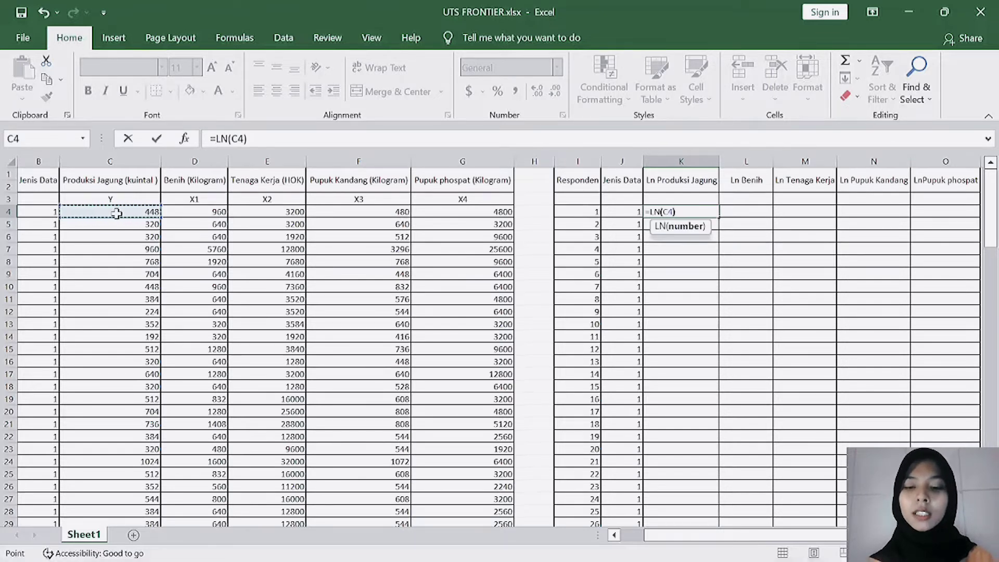
key("Return")
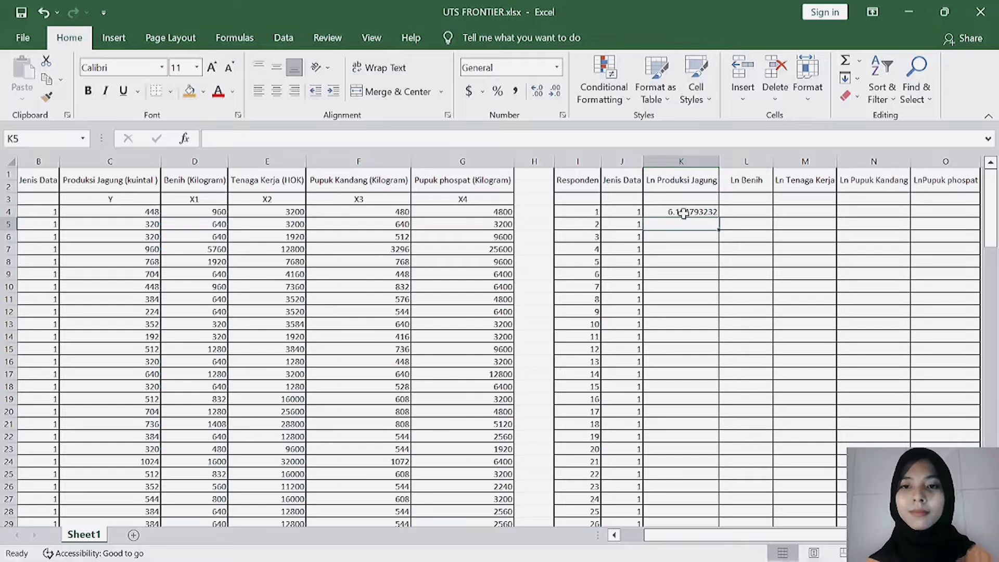
left_click(711, 212)
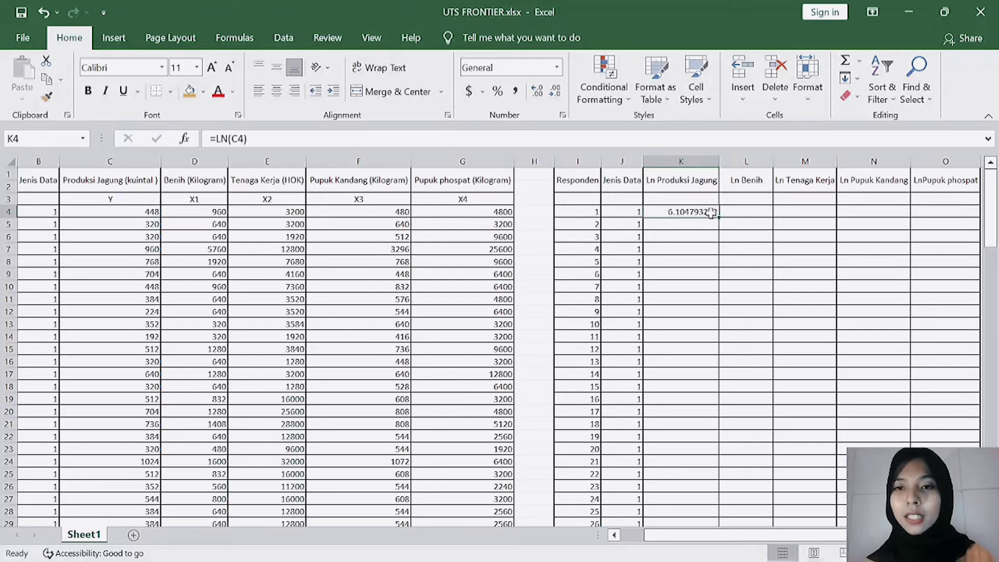
left_click_drag(719, 215, 833, 217)
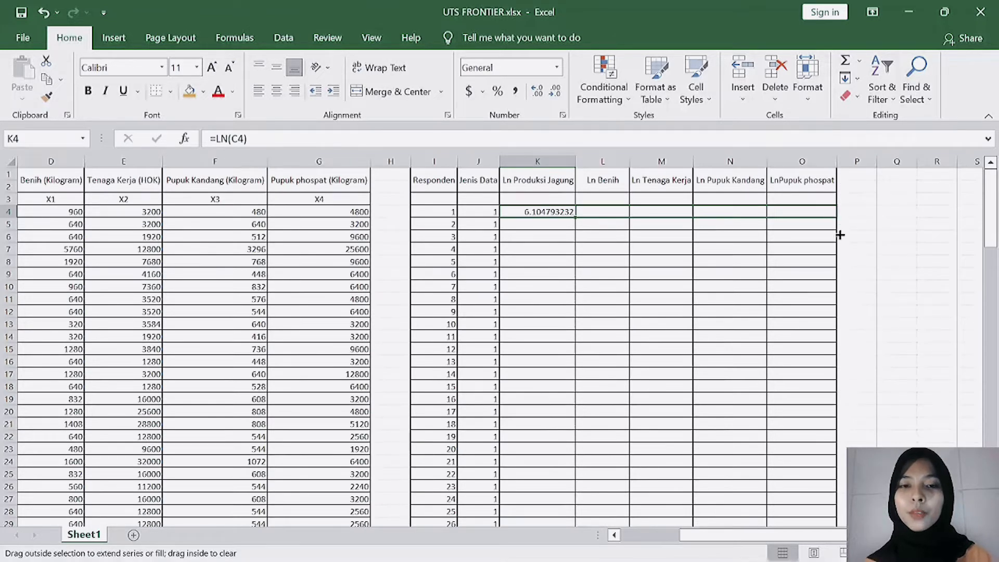
left_click_drag(831, 440, 819, 204)
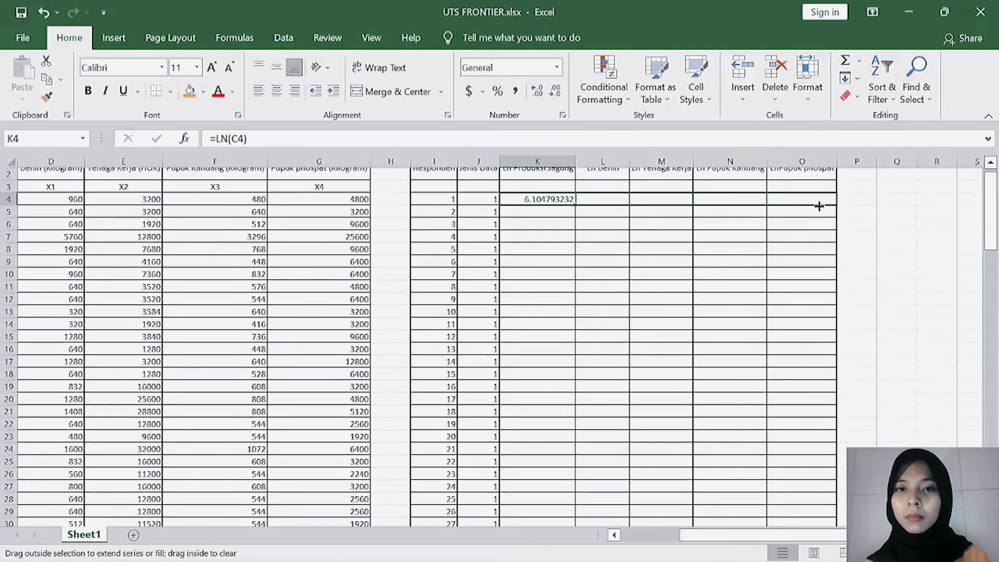
left_click_drag(834, 427, 848, 499)
key("ctrl+z")
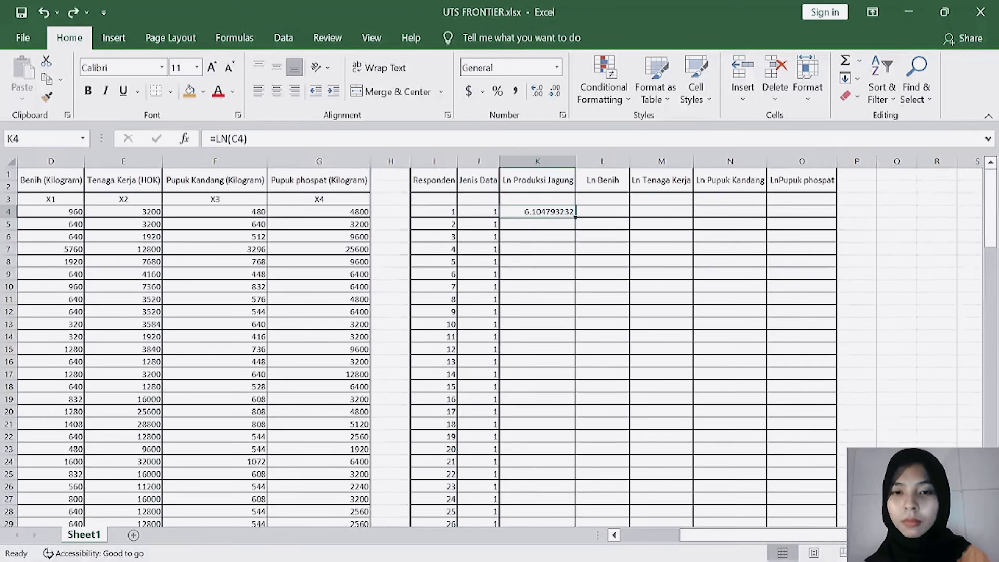
Fill the K4 logarithm formula across to the LnPupuk phospat column and down to row 123.
left_click_drag(577, 219, 828, 493)
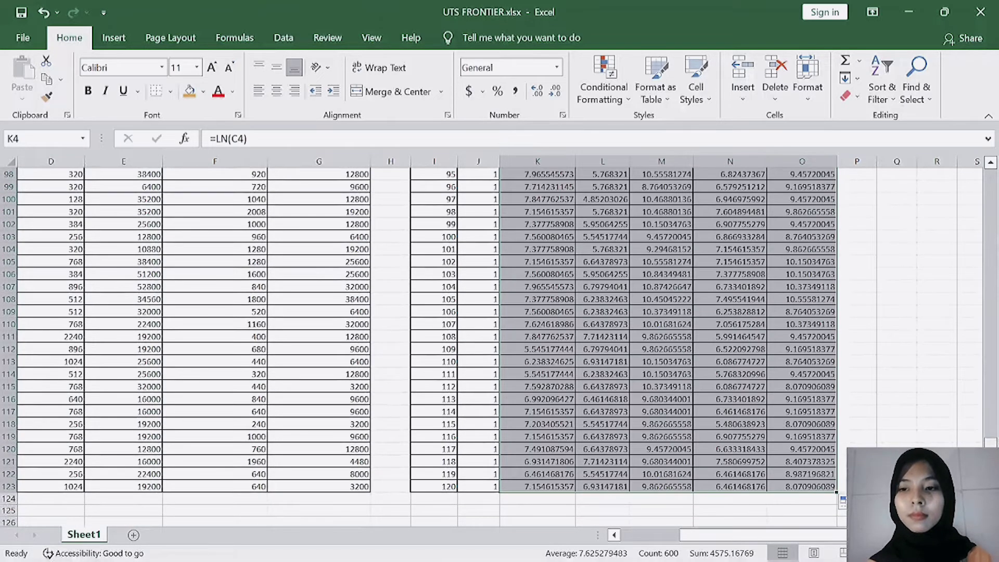
scroll(499, 338, "up", 1)
scroll(995, 208, "up", 20)
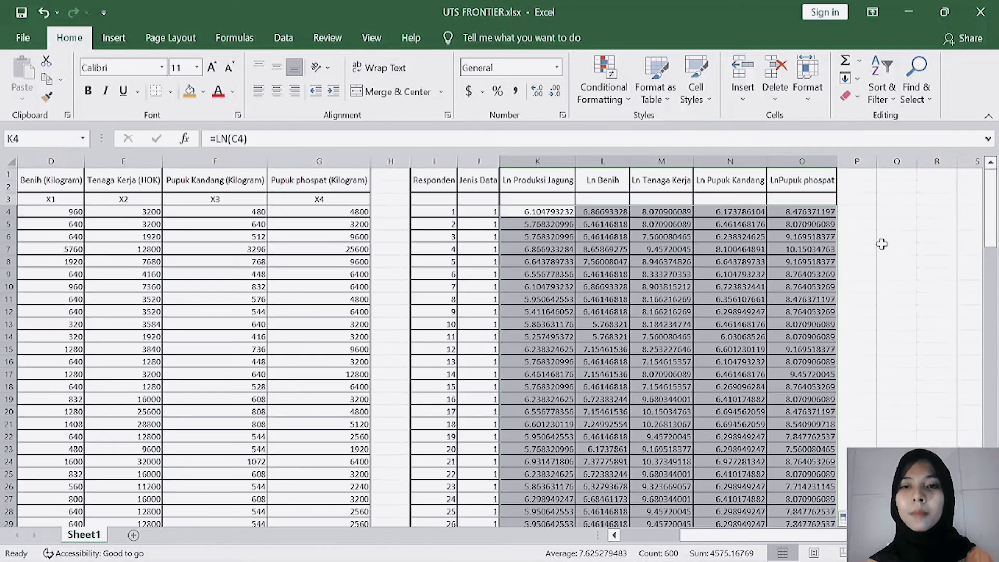
left_click(895, 248)
Copy the log-transformed data range I4:O123, from the first Responden number to the last LnPupuk phospat value.
left_click(438, 212)
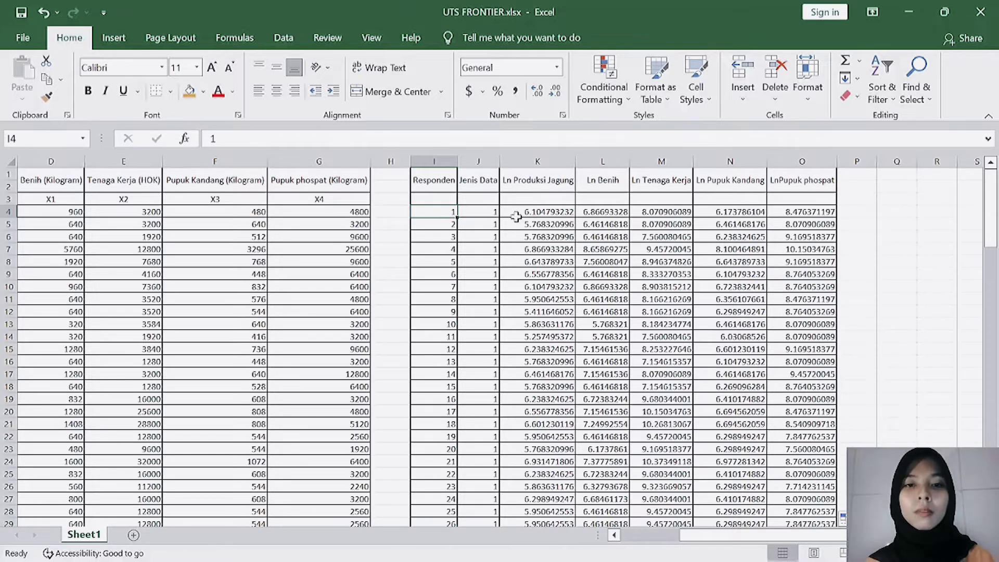
left_click_drag(990, 229, 993, 137)
left_click(816, 511, "shift")
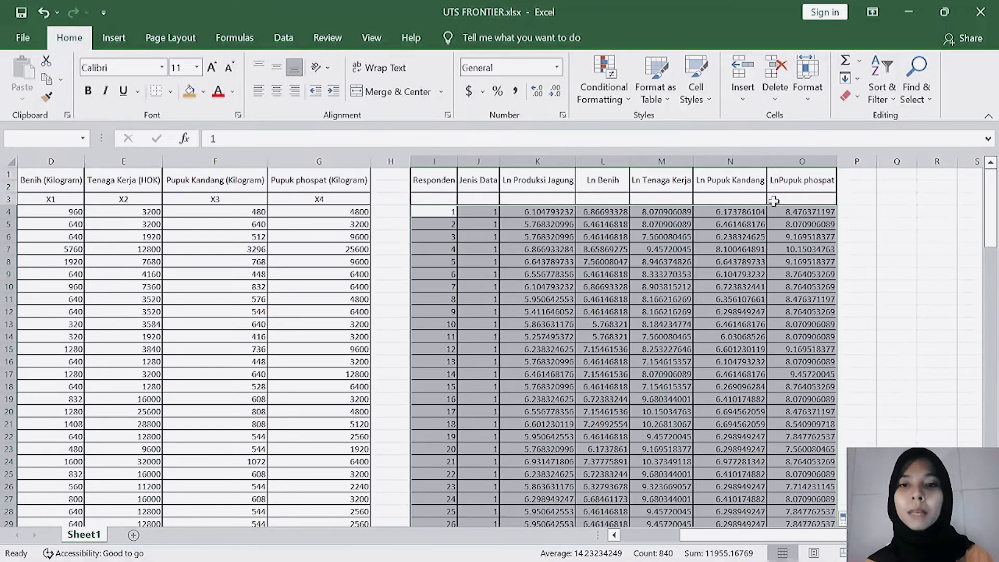
left_click(46, 80)
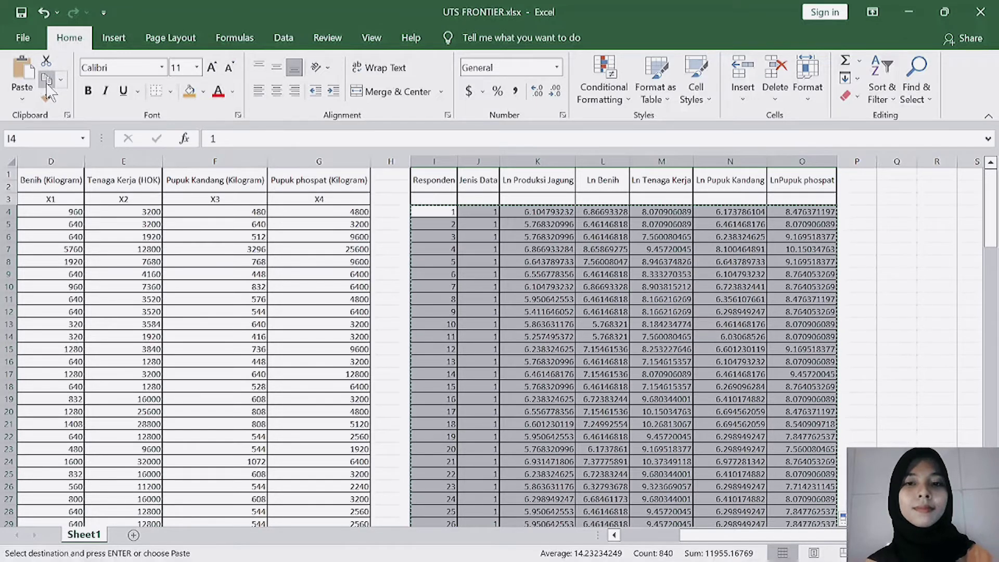
Create a blank workbook and paste the copied data at A1 as values only.
left_click(21, 40)
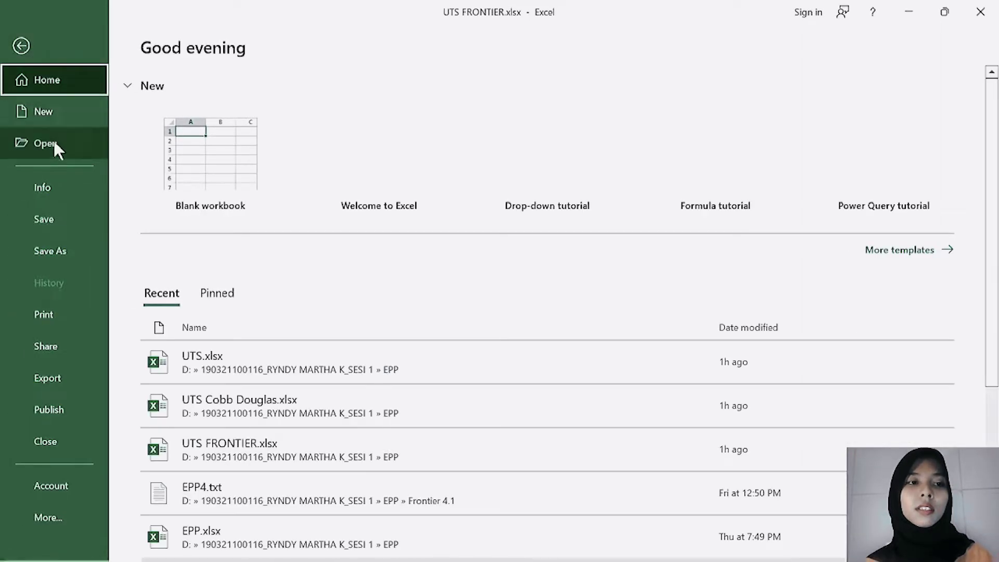
left_click(86, 115)
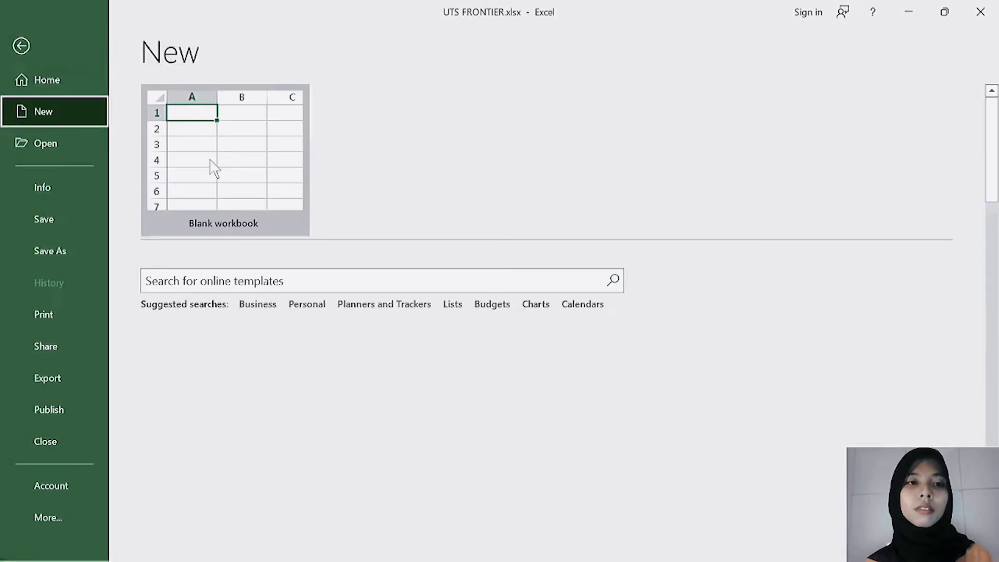
left_click(213, 168)
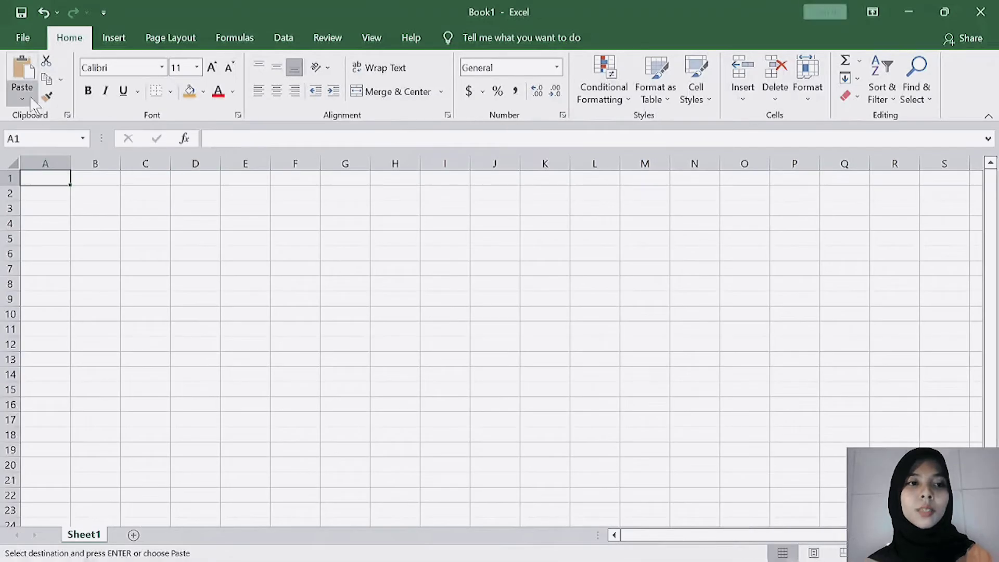
left_click(32, 102)
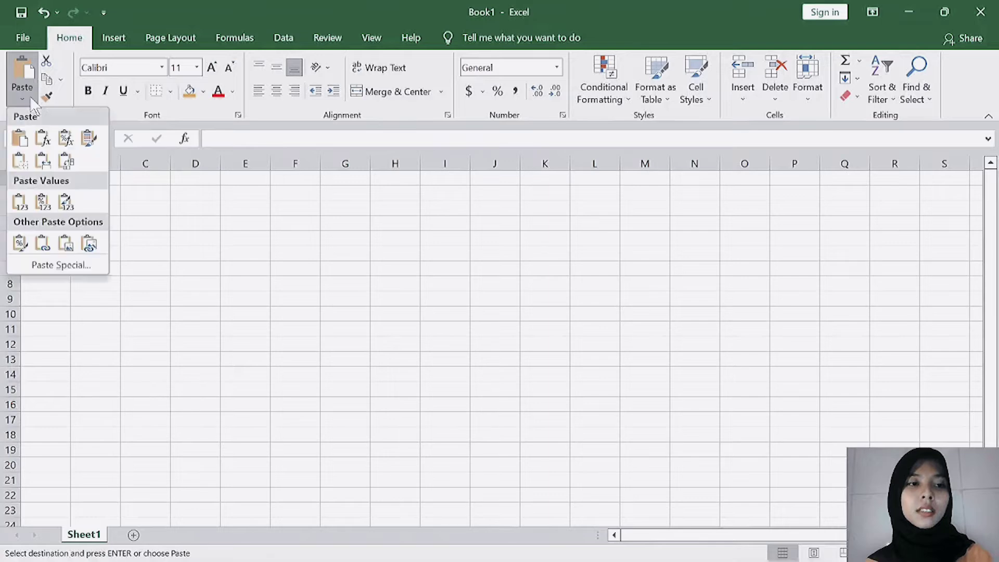
left_click(19, 207)
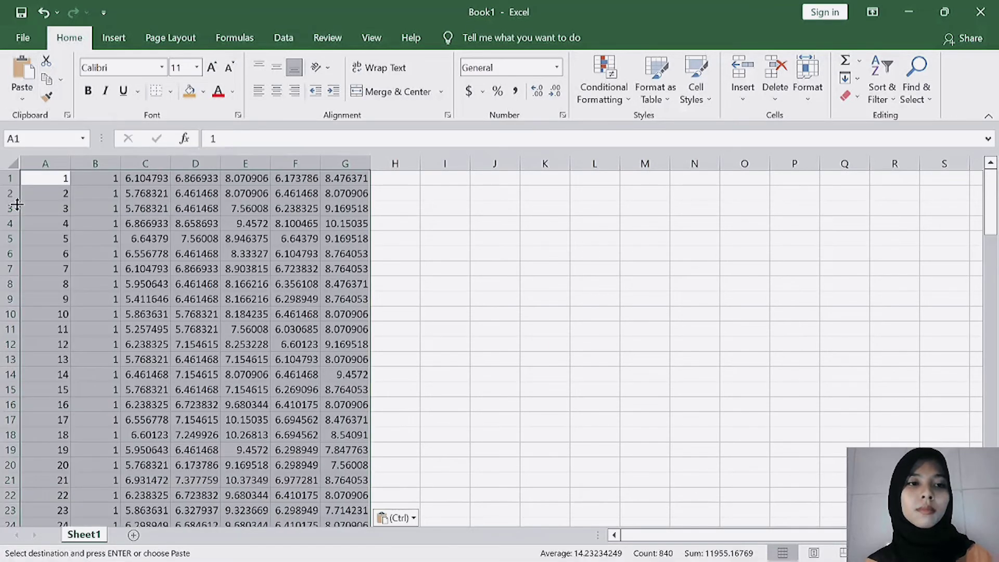
Autofit the widths of columns C through G to show the full logarithm values.
double_click(371, 166)
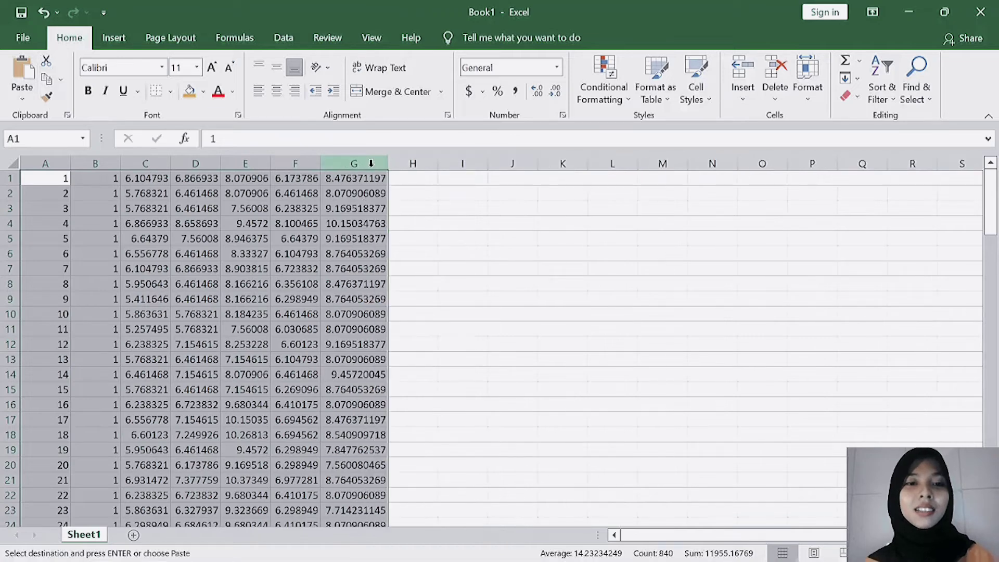
double_click(320, 165)
double_click(270, 166)
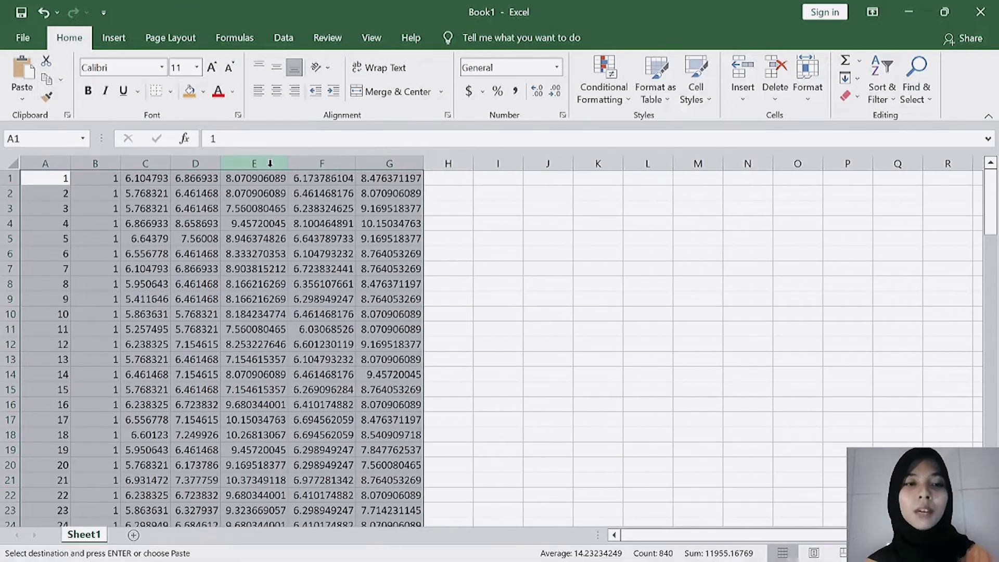
double_click(220, 166)
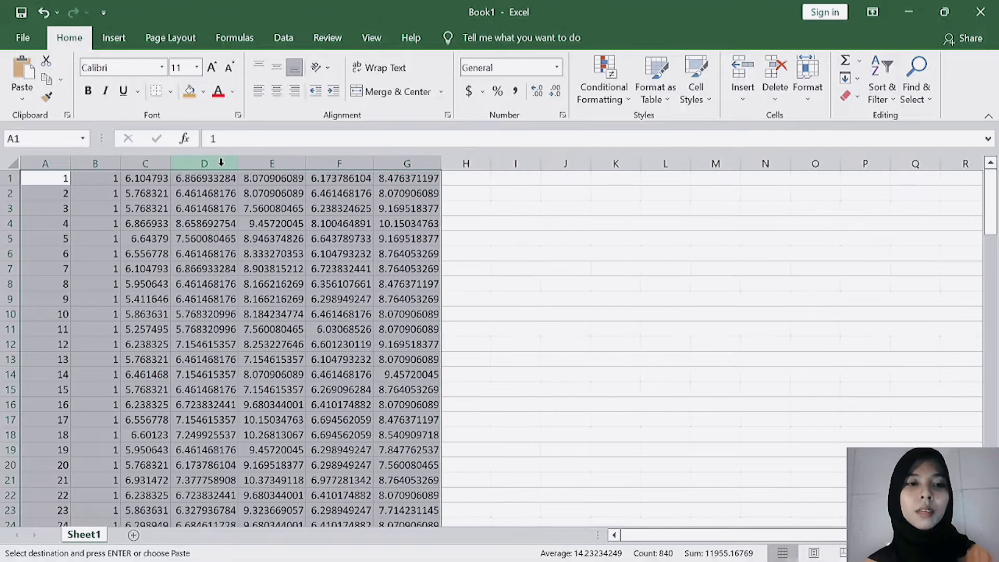
double_click(173, 165)
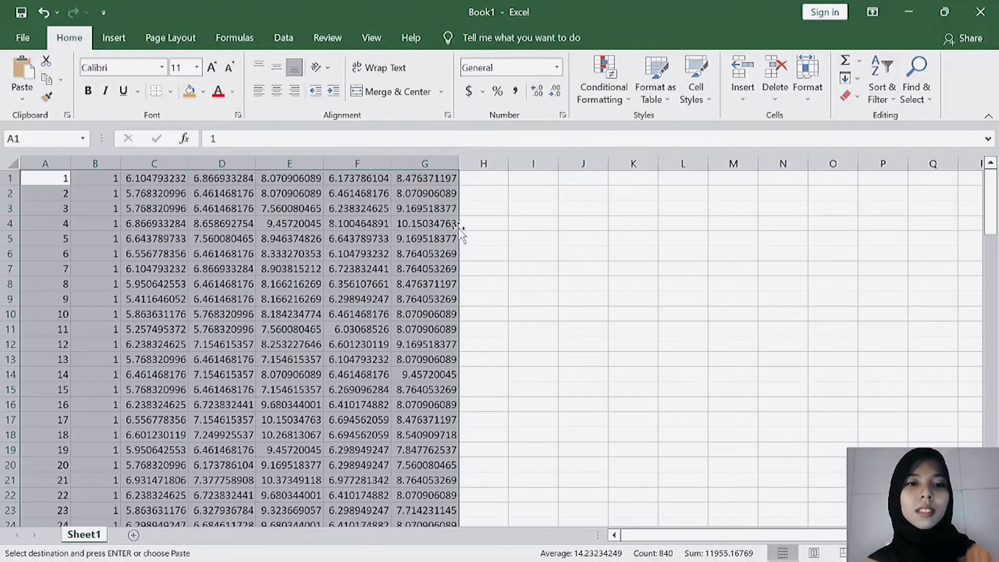
left_click(527, 225)
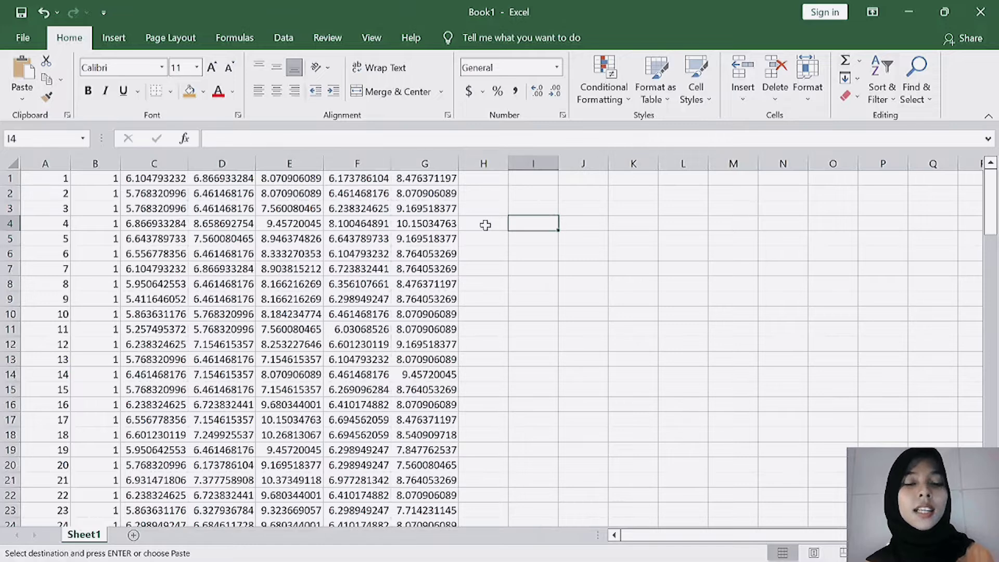
left_click(427, 183)
left_click(544, 219)
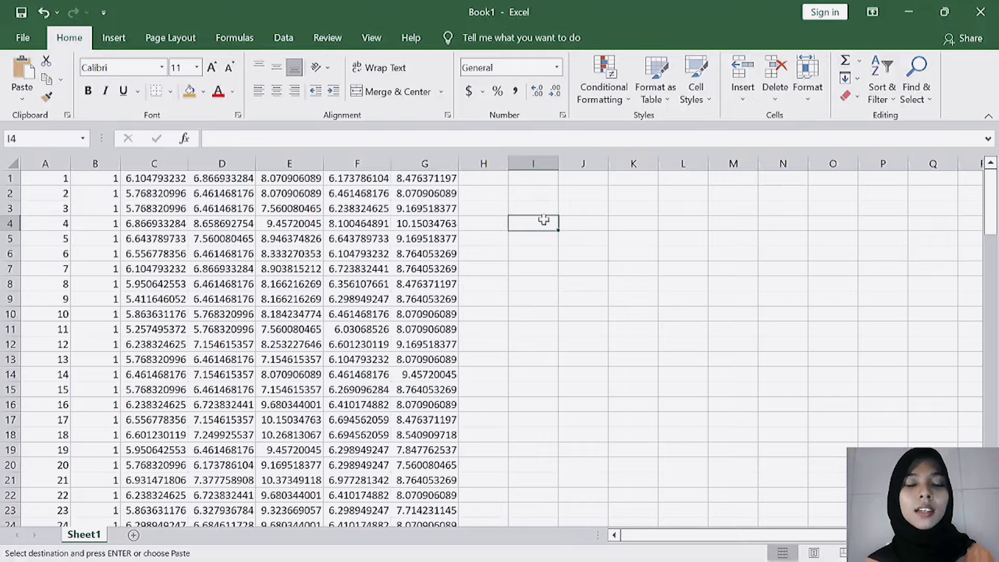
Format the whole data range A1:G120 as numbers with six decimal places.
left_click(61, 178)
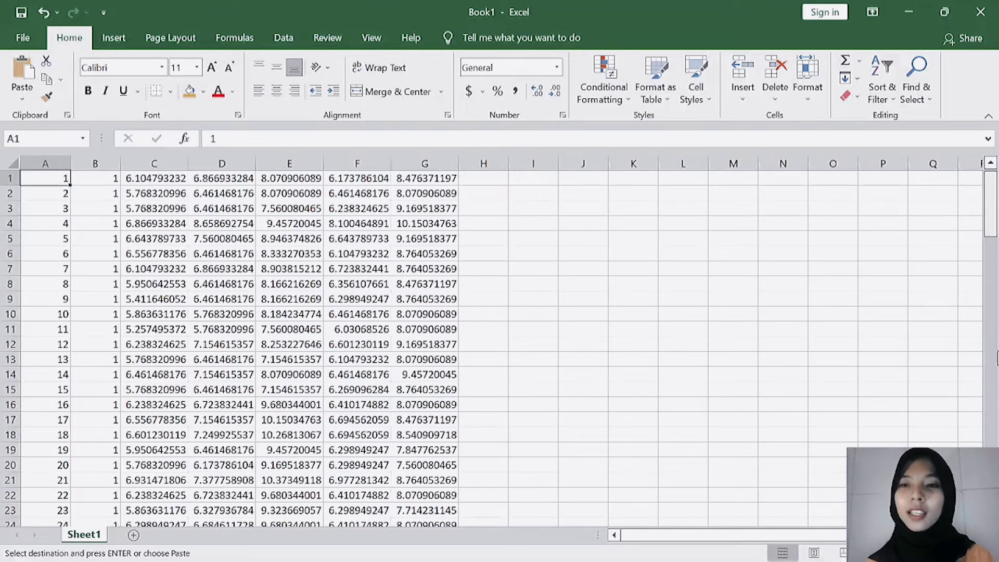
scroll(994, 443, "down", 20)
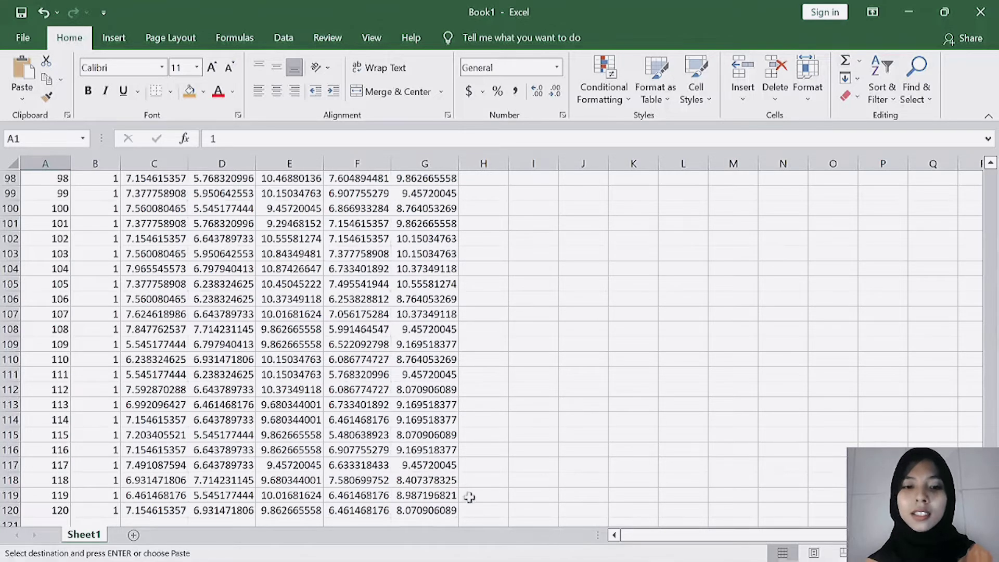
left_click(427, 510, "shift")
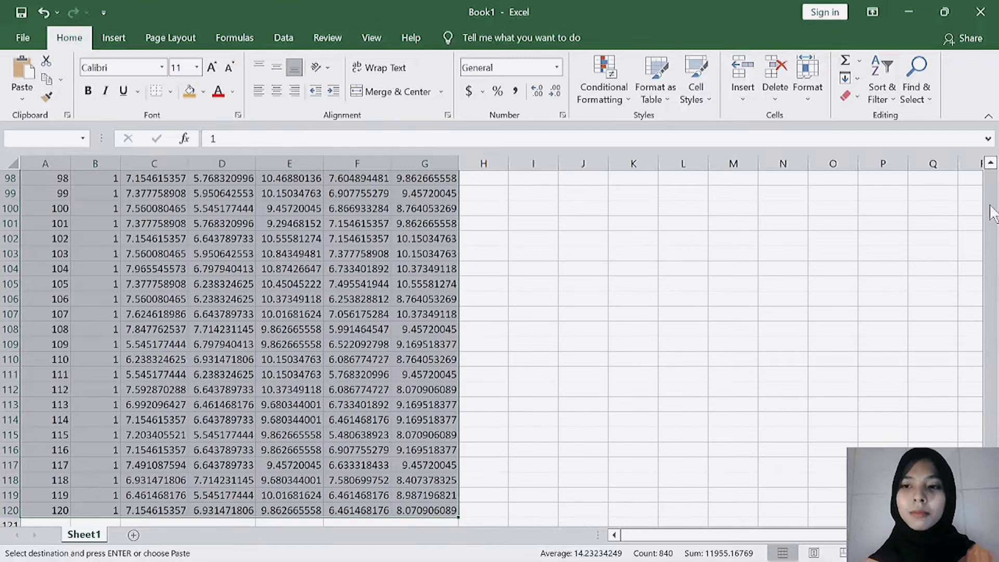
scroll(993, 213, "up", 20)
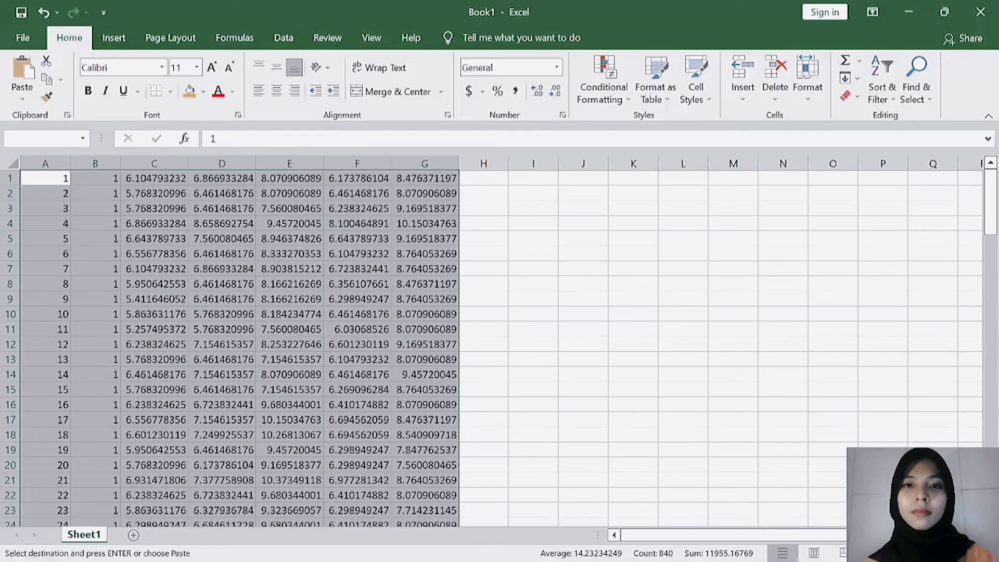
left_click(555, 91)
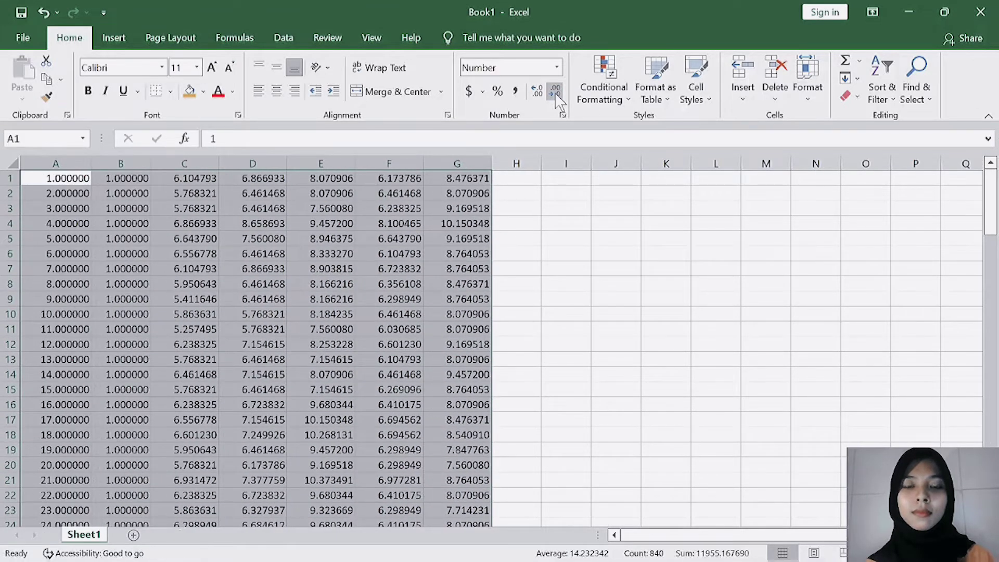
left_click(555, 92)
left_click(554, 92)
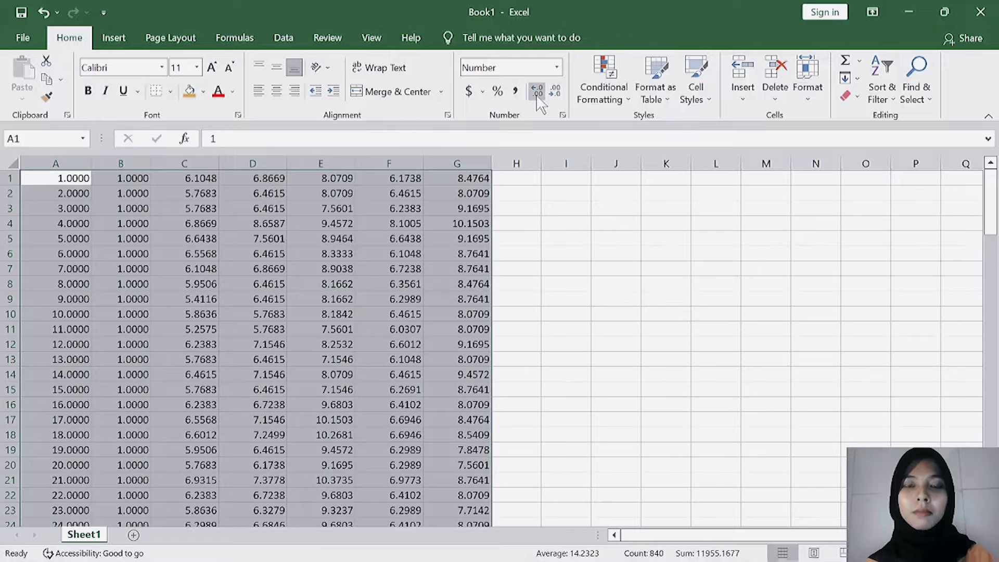
left_click(537, 91)
left_click(536, 91)
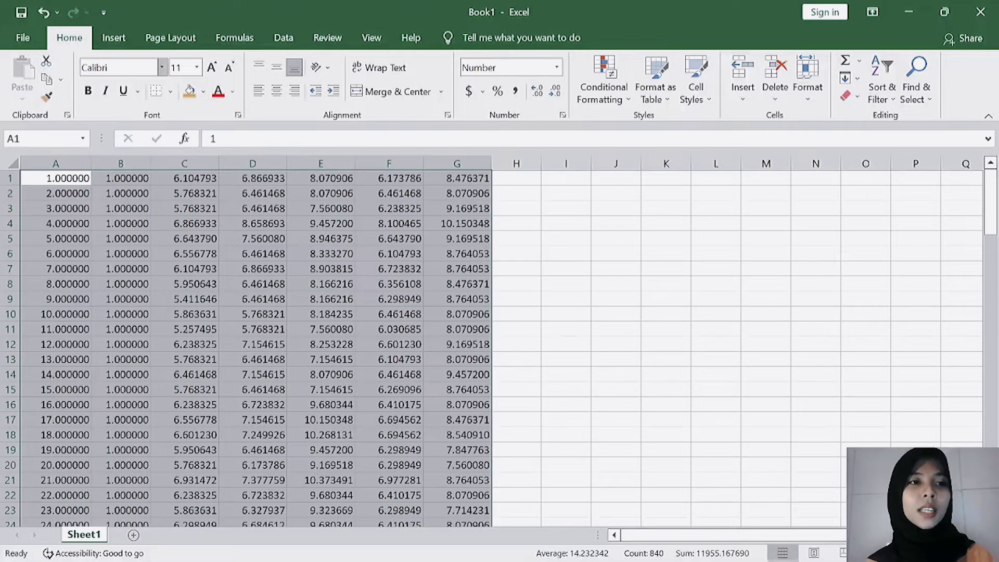
Start saving the workbook under a new name and browse to the EPP\Frontier 4.1 folder on drive D:.
left_click(33, 32)
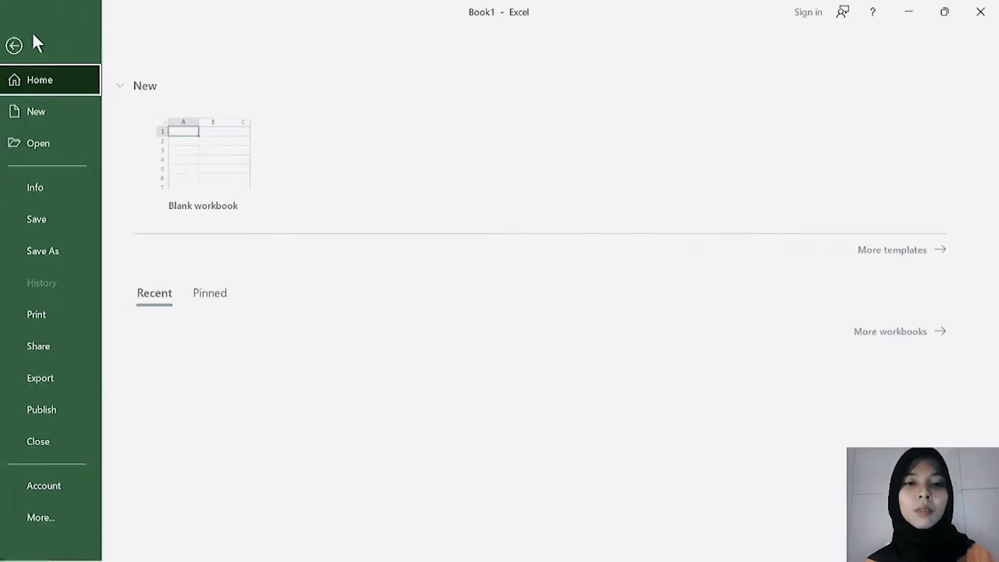
left_click(42, 249)
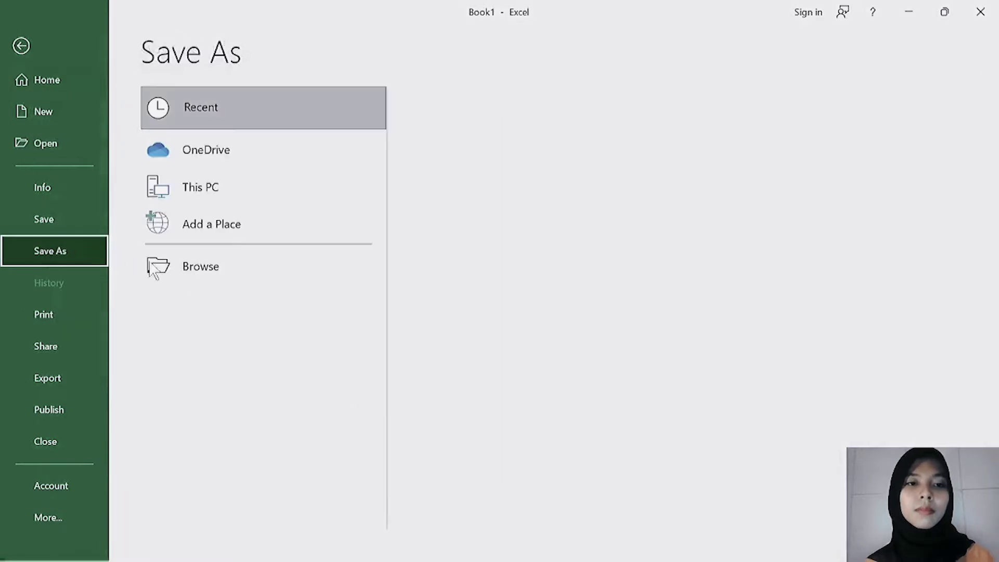
left_click(182, 268)
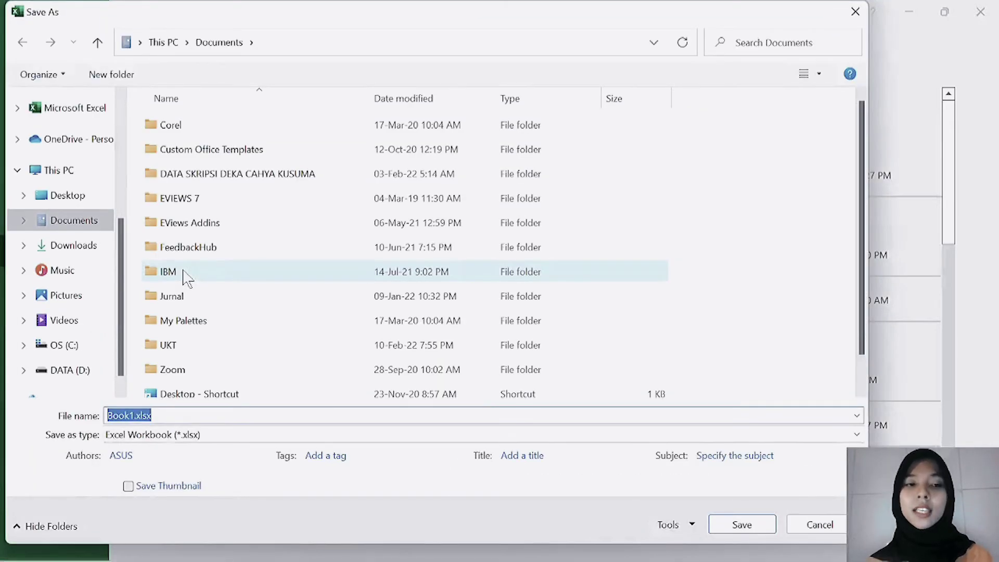
left_click(97, 372)
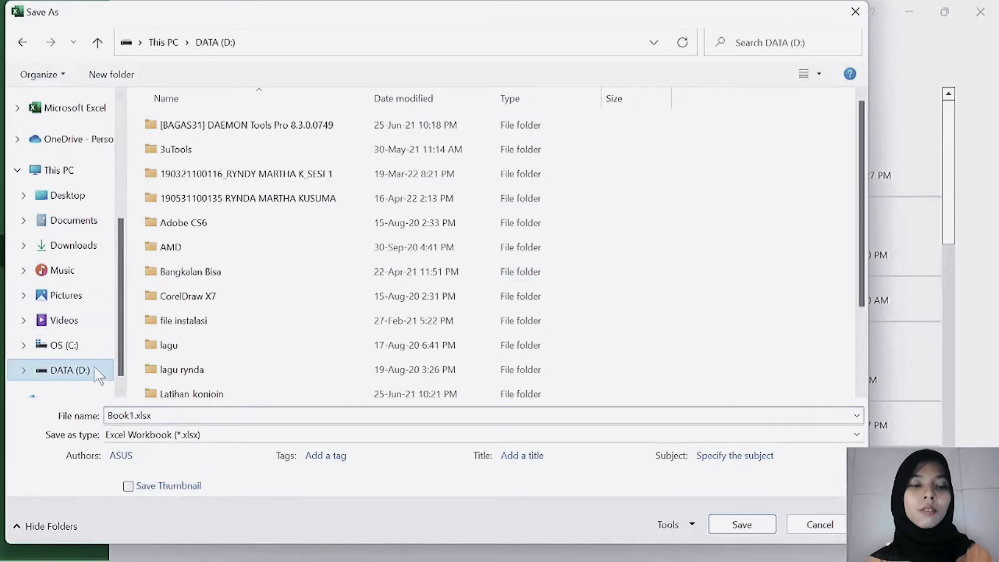
left_click(256, 180)
double_click(257, 179)
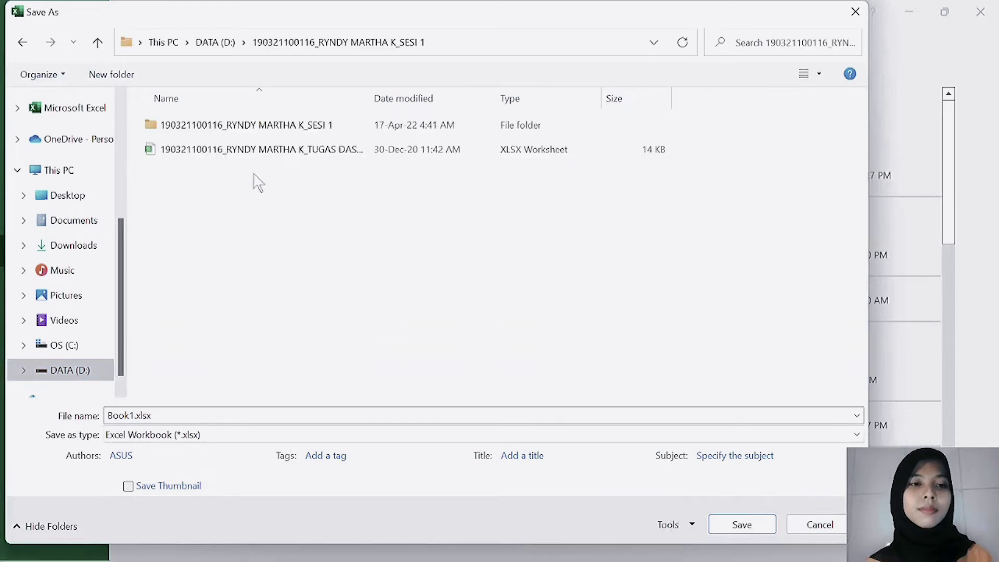
double_click(190, 225)
double_click(186, 129)
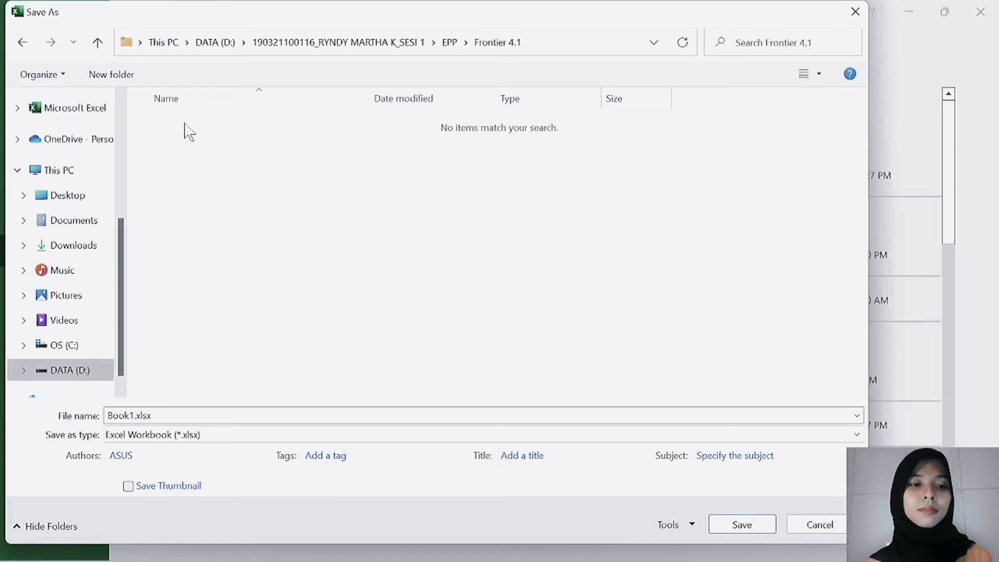
Save the data sheet as EPP5 in Text (MS-DOS) (*.txt) format in the Frontier 4.1 folder.
key("Tab")
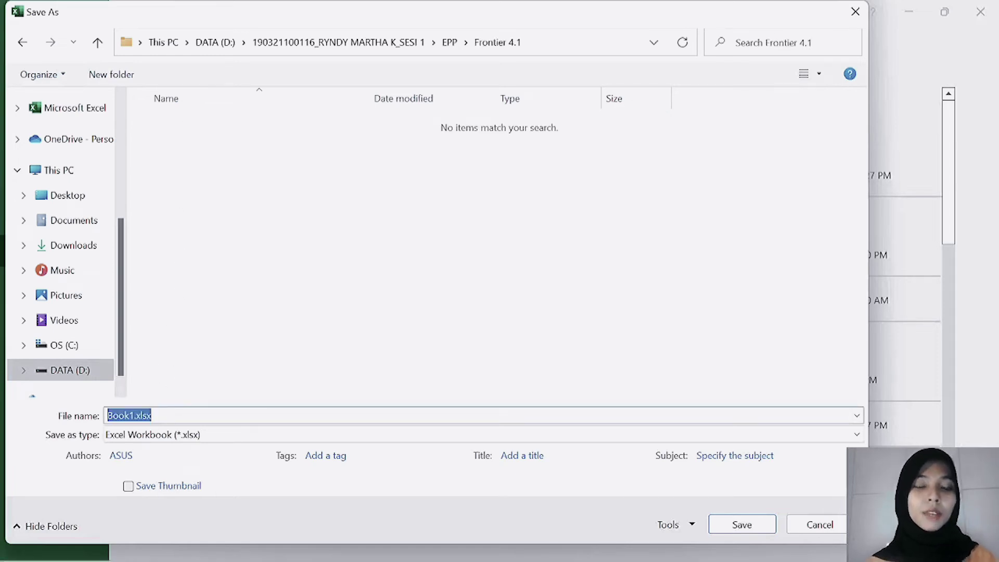
type("E")
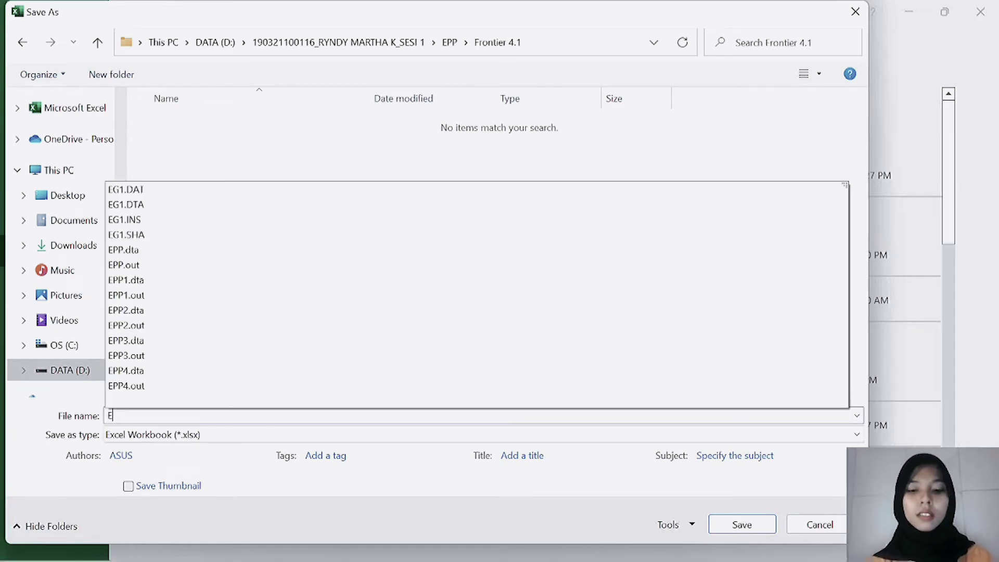
type("PP5")
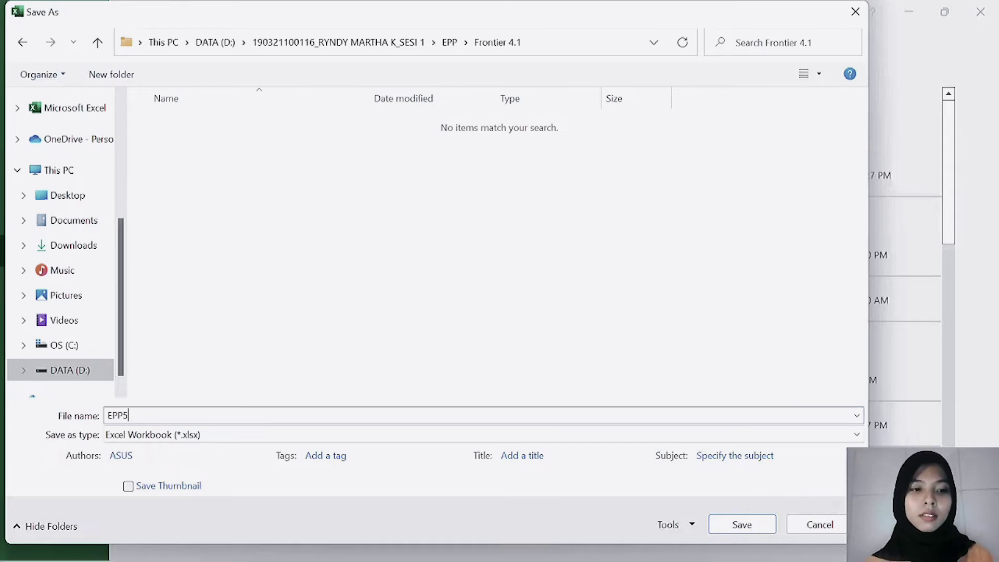
left_click(156, 436)
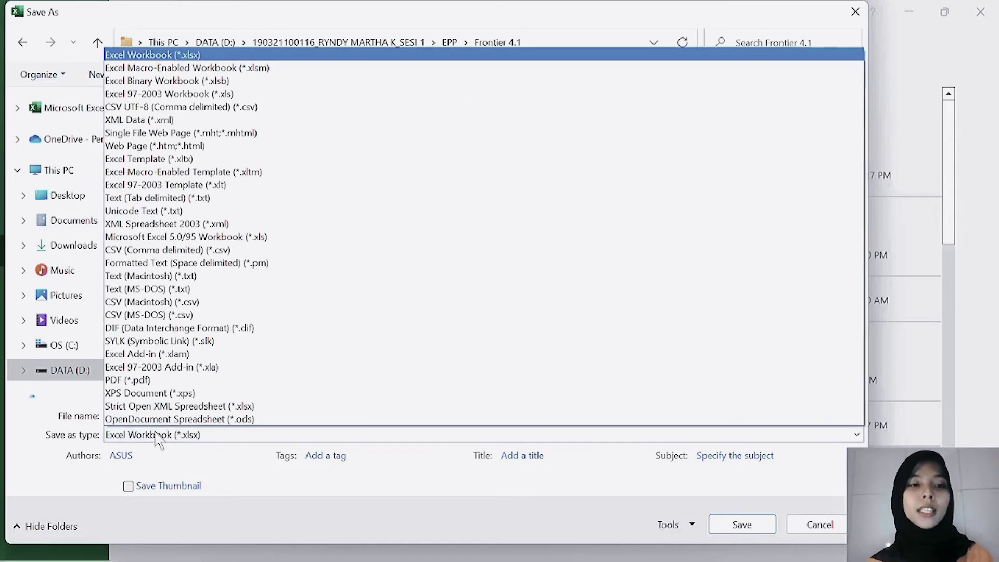
left_click(161, 291)
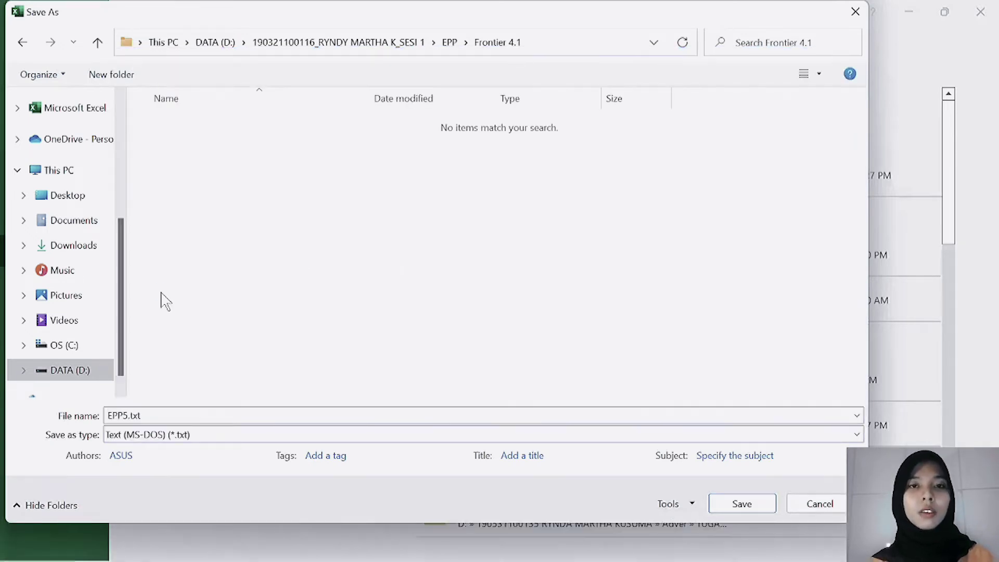
left_click(728, 503)
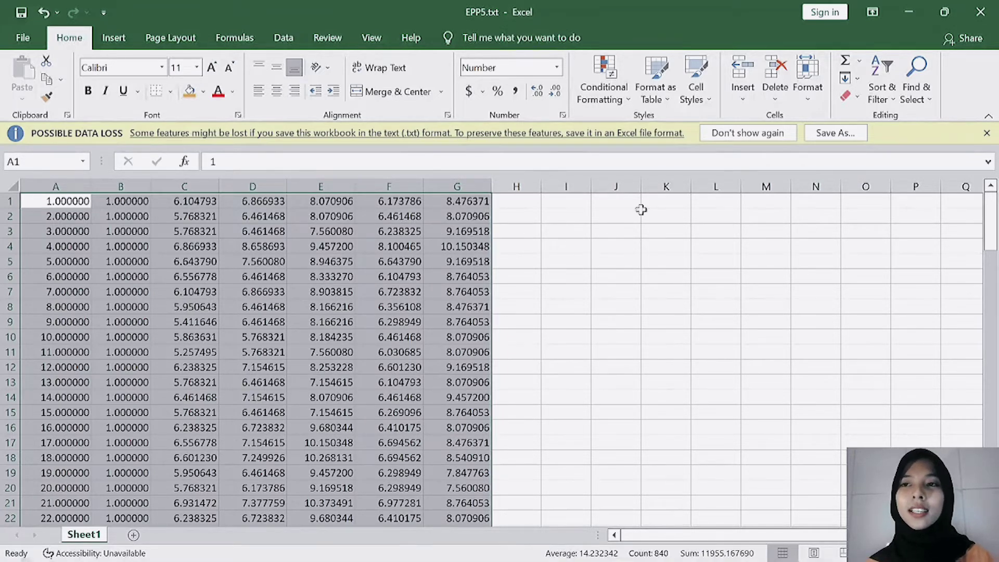
Close the EPP5.txt workbook and open the Frontier 4.1 folder inside EPP in File Explorer.
left_click(982, 11)
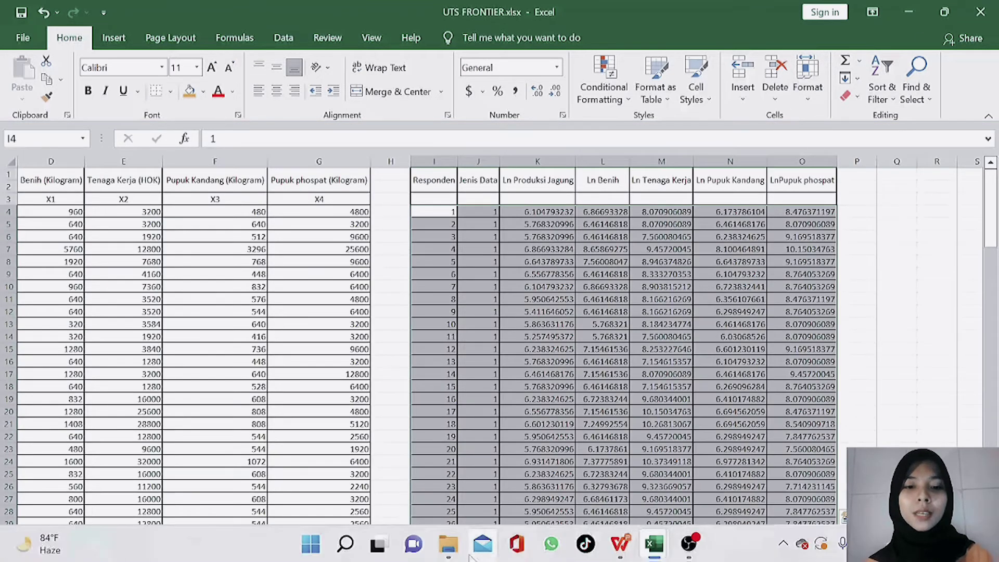
mouse_move(448, 546)
left_click(442, 450)
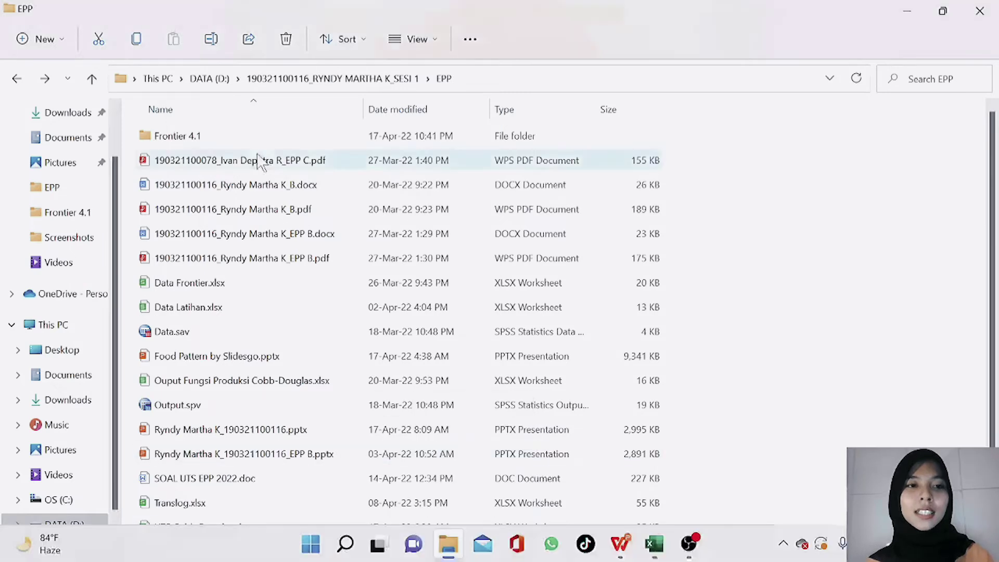
left_click(239, 138)
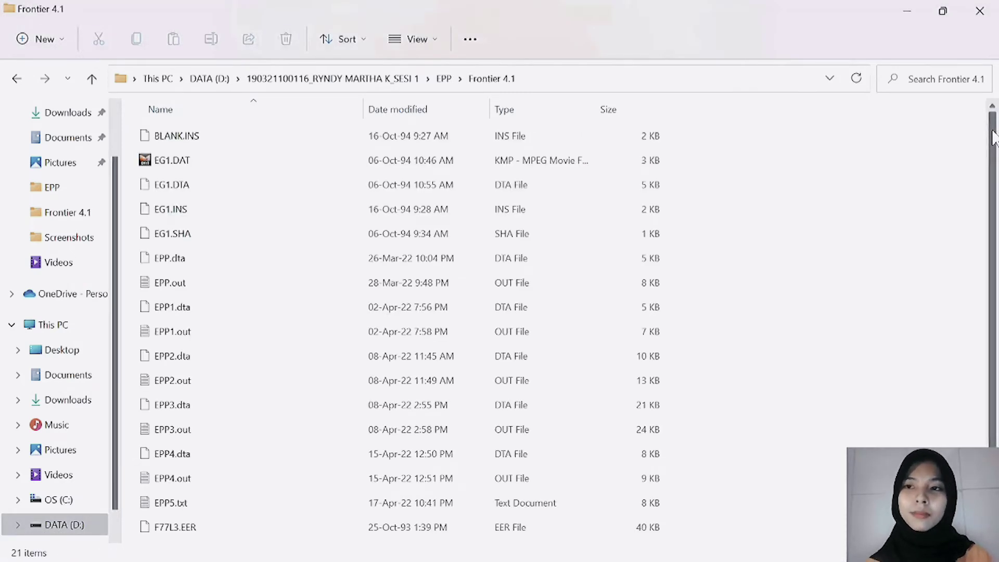
Rename the file EPP5.txt as EPP5.dta and accept the extension change.
left_click_drag(991, 135, 993, 333)
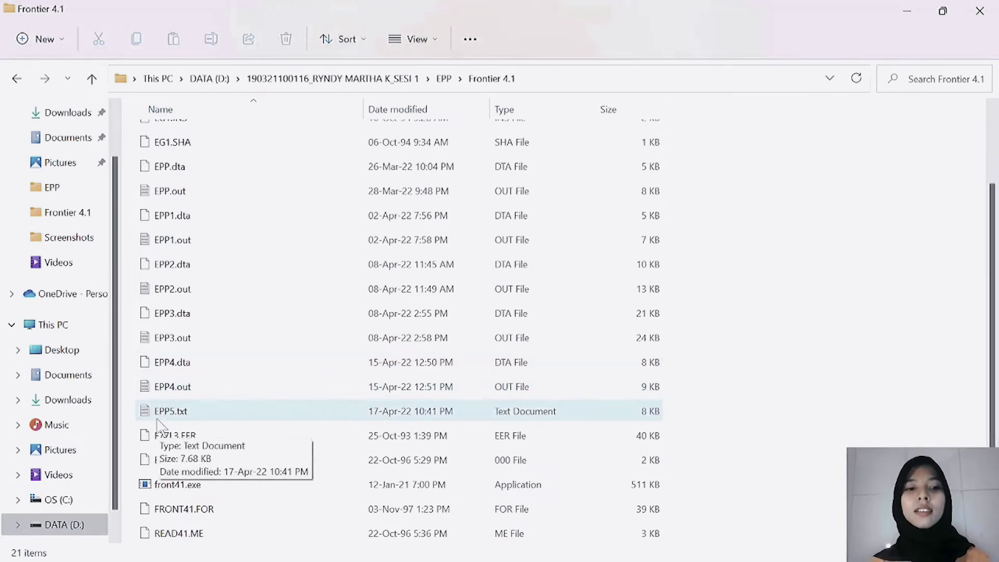
left_click(191, 417)
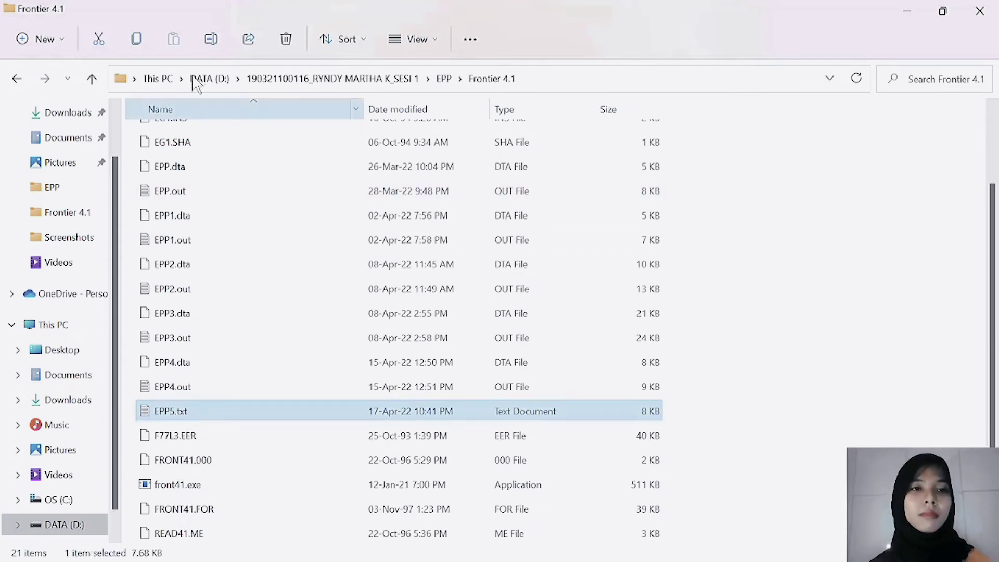
key("Tab")
left_click(208, 49)
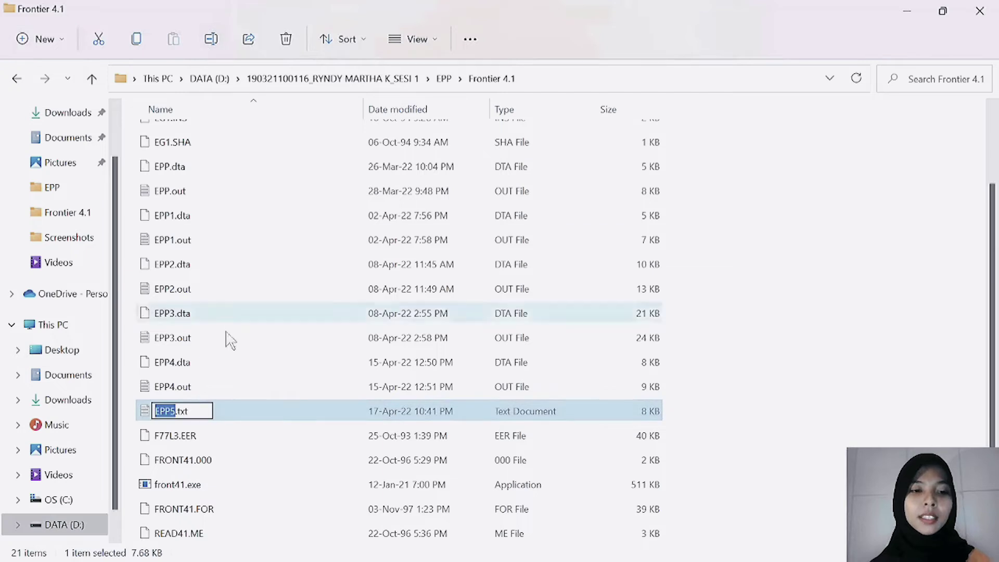
key("End")
key("BackSpace")
key("BackSpace")
key("BackSpace")
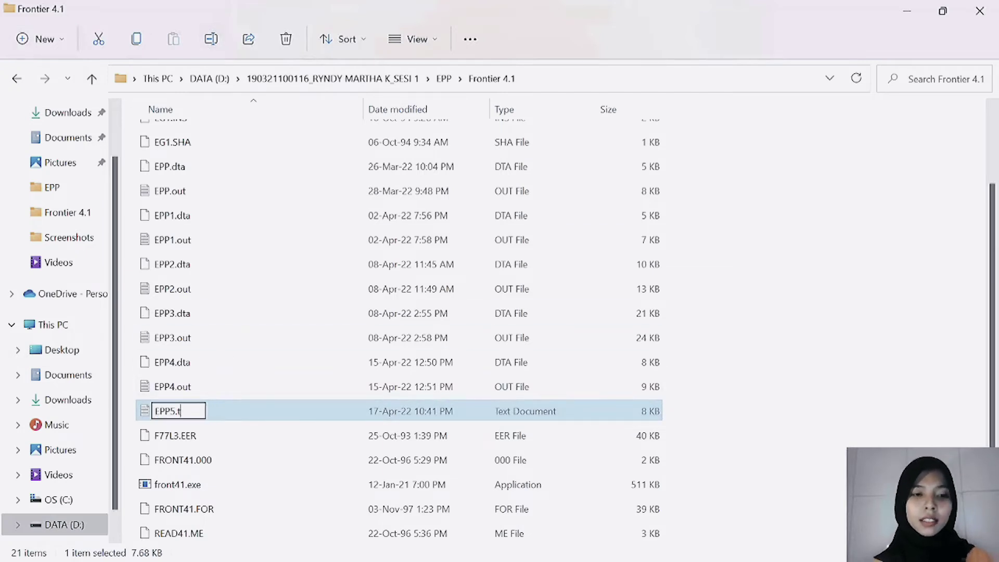
type("dta")
key("Return")
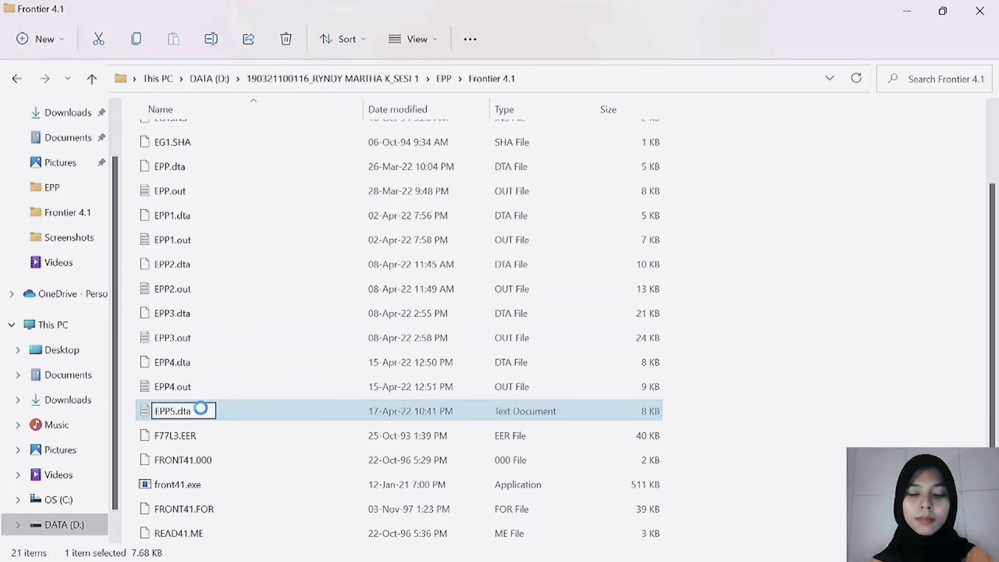
left_click(566, 299)
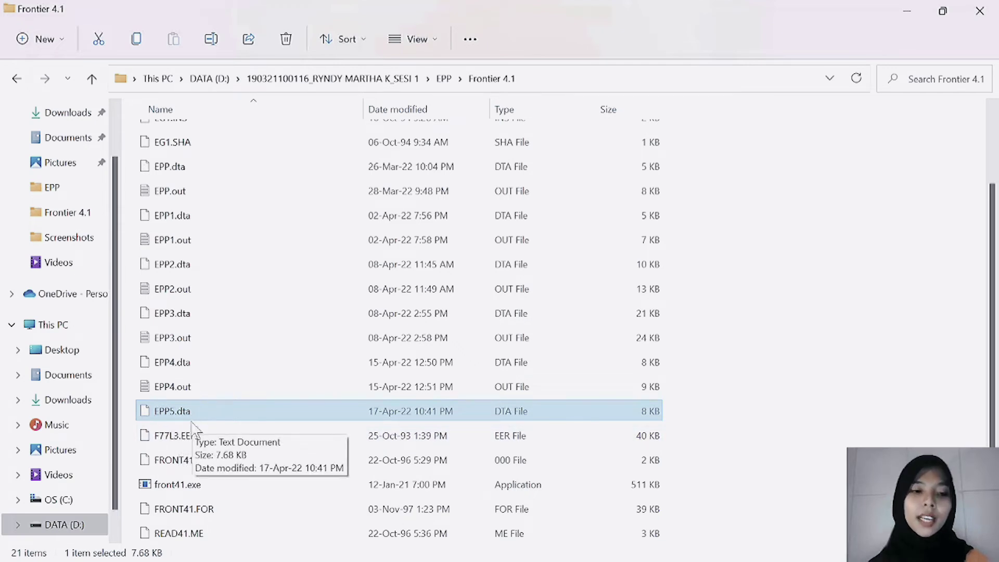
Launch front41.exe, choose terminal instructions (t) and select the error components model (1).
double_click(172, 486)
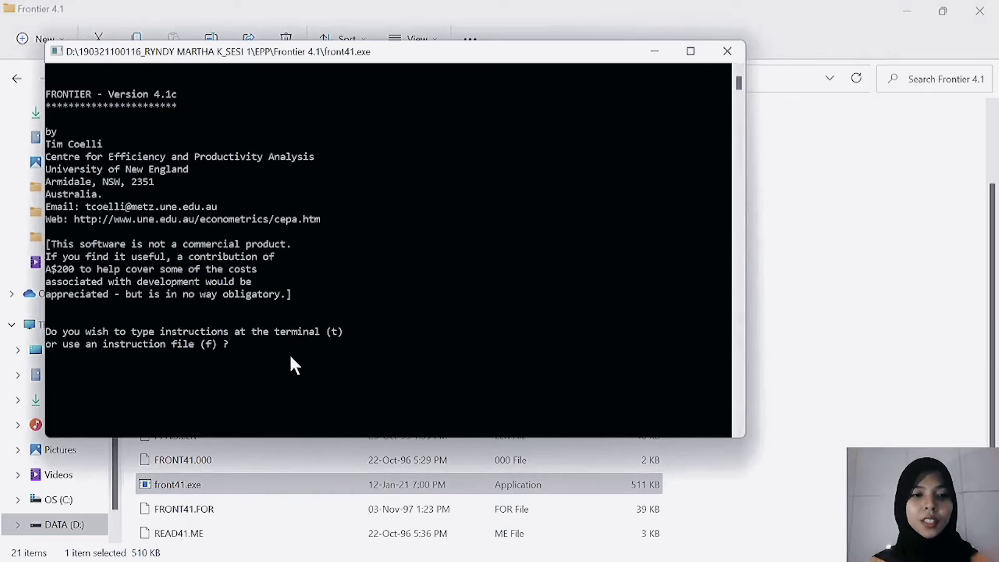
type("t")
key("Return")
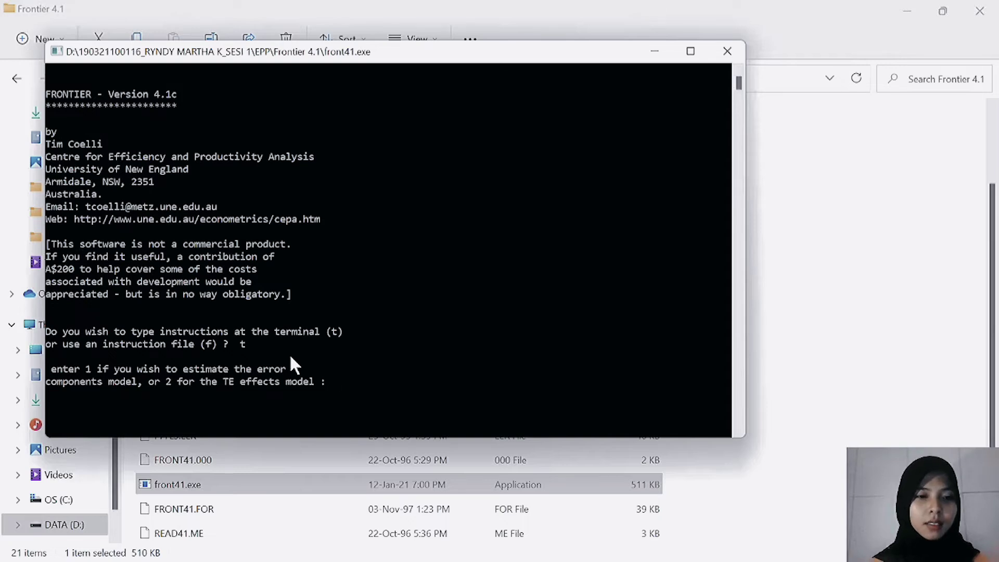
type("1")
key("Return")
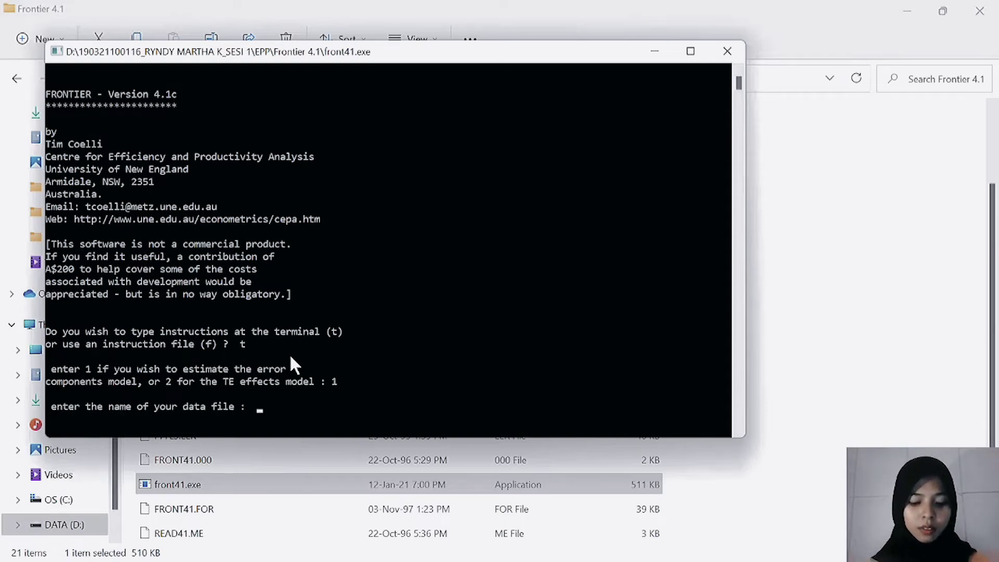
Specify EPP5.dta as the data file and EPP5.out as the output file.
type("E")
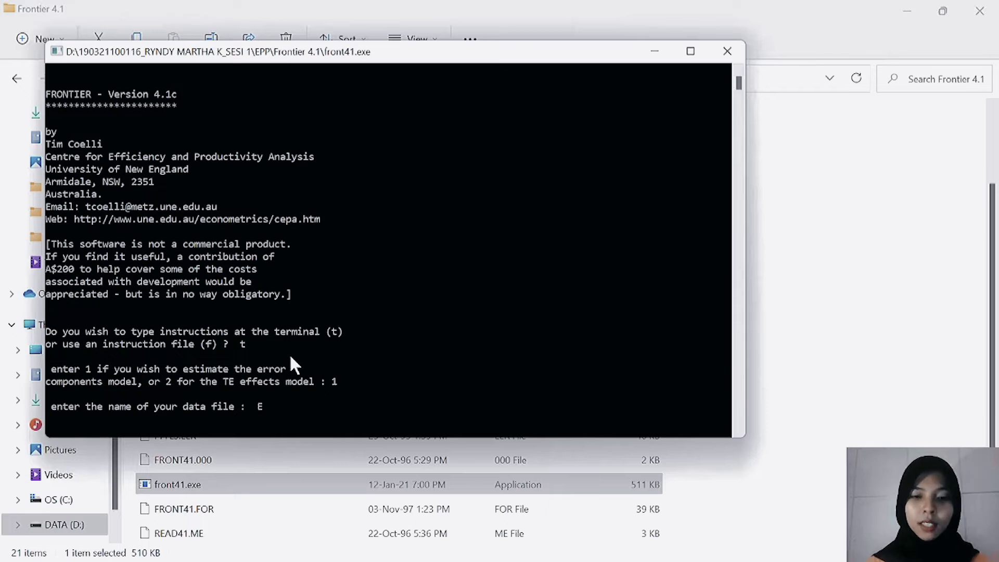
type("PP5.dta")
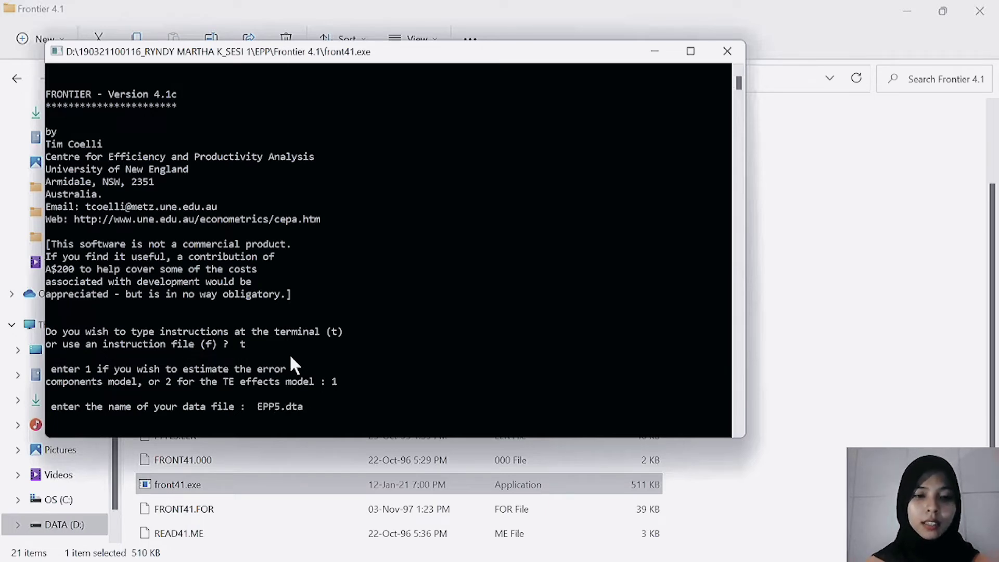
key("Return")
type("E")
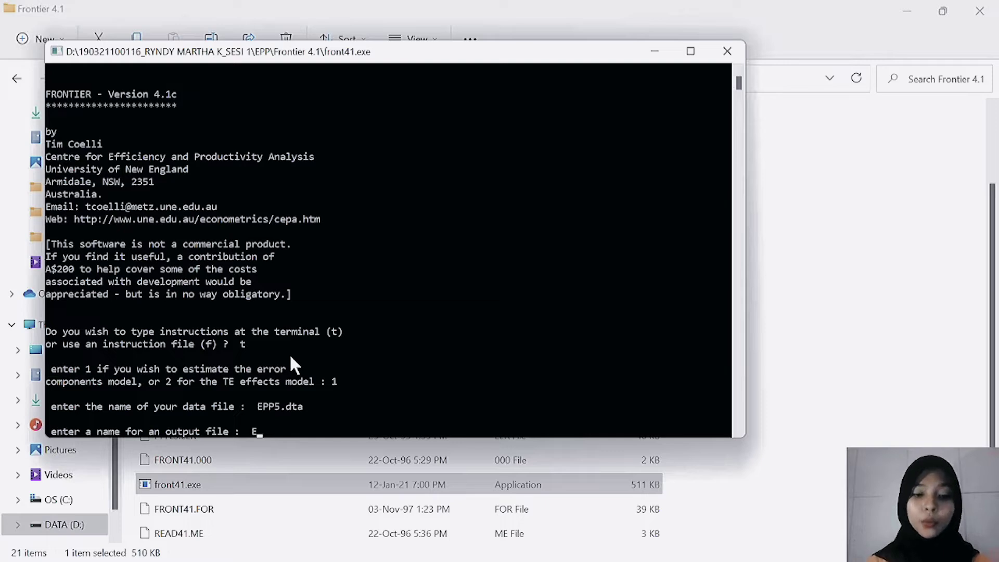
type("PP")
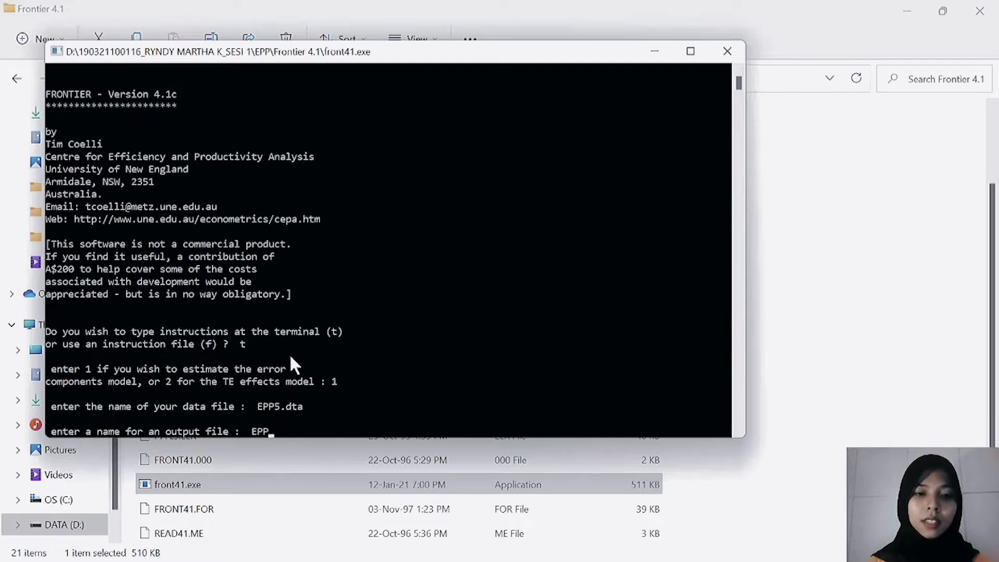
type("5.out")
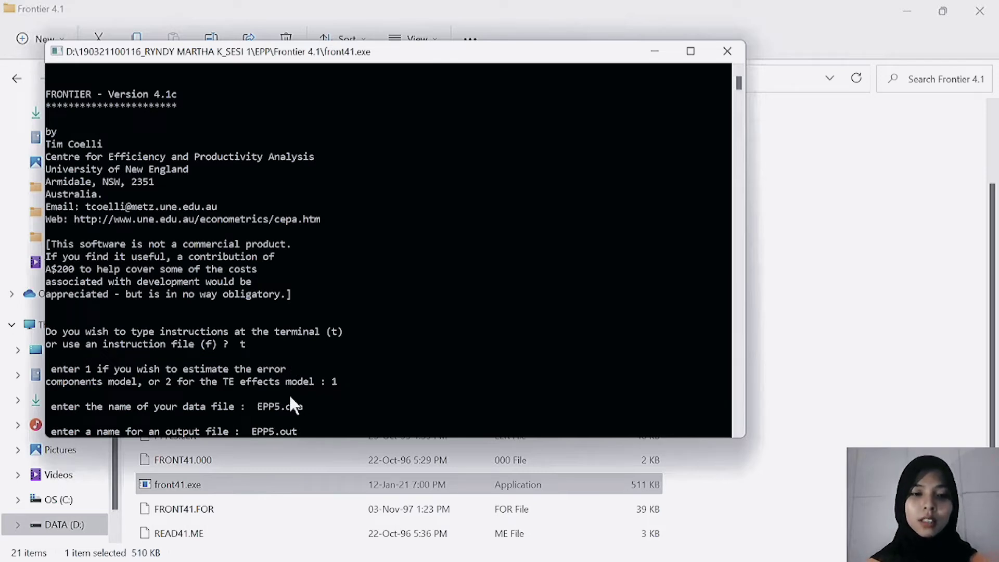
key("Return")
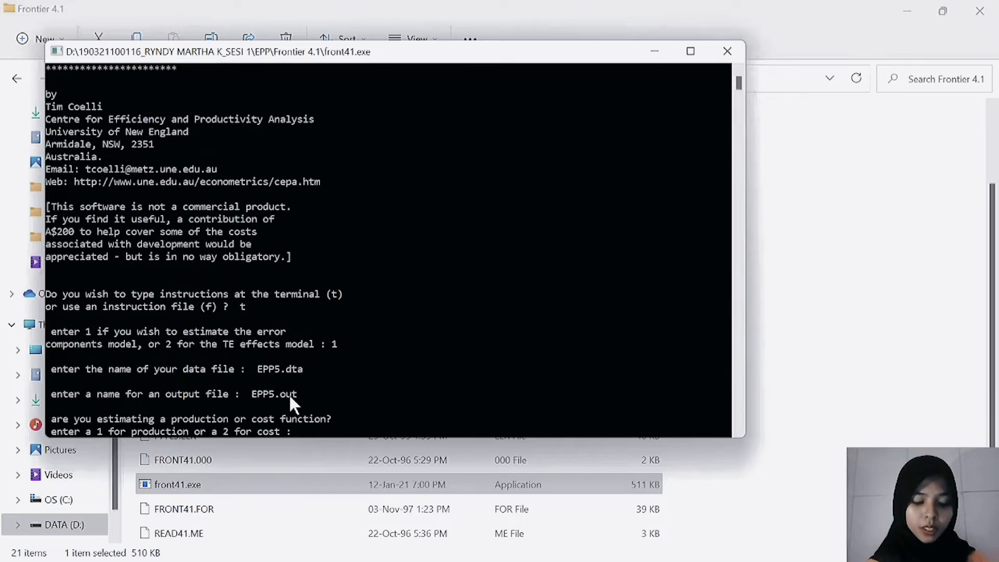
Choose a production function (1) and answer y for a logged dependent variable.
type("1")
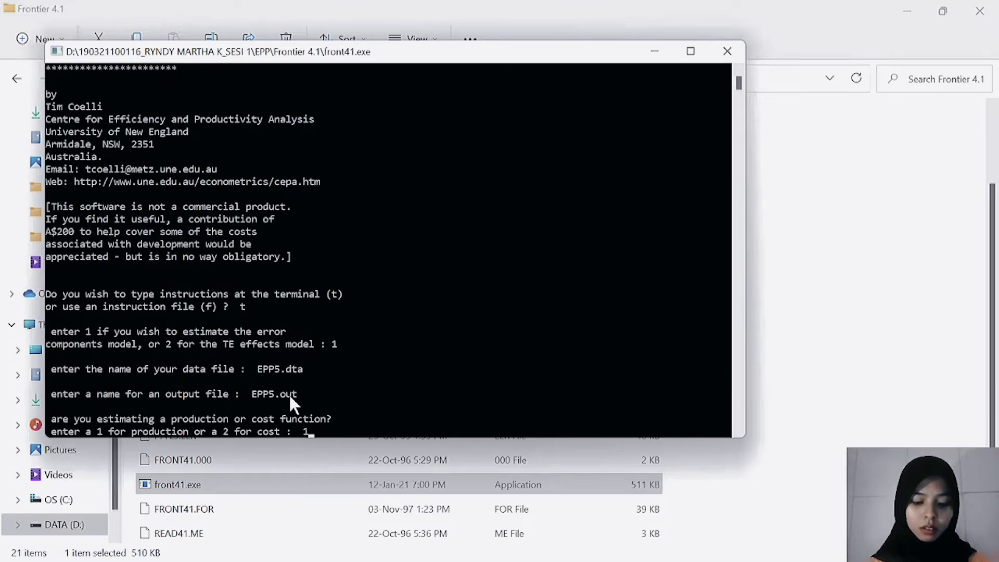
key("Return")
type("y or n) y")
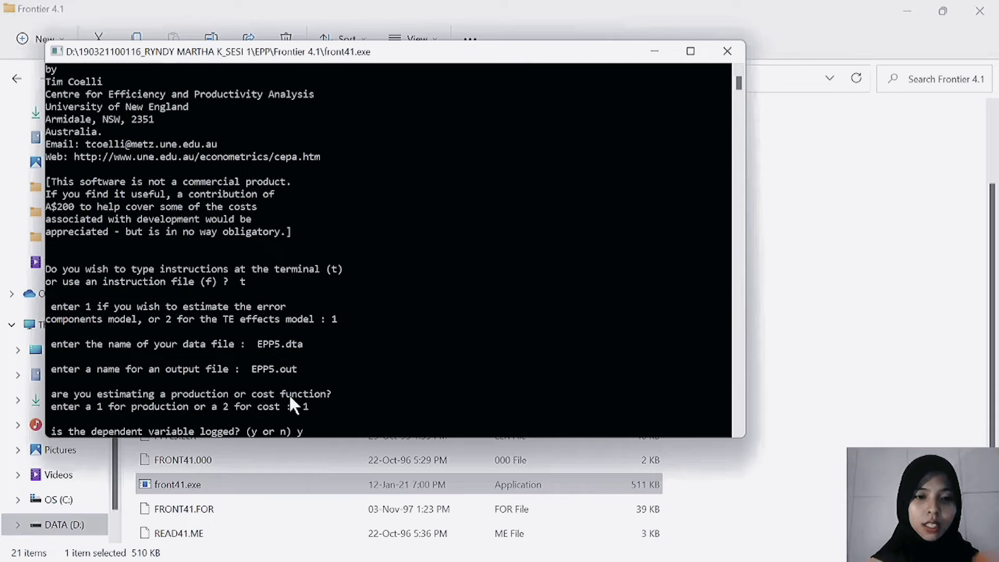
key("Return")
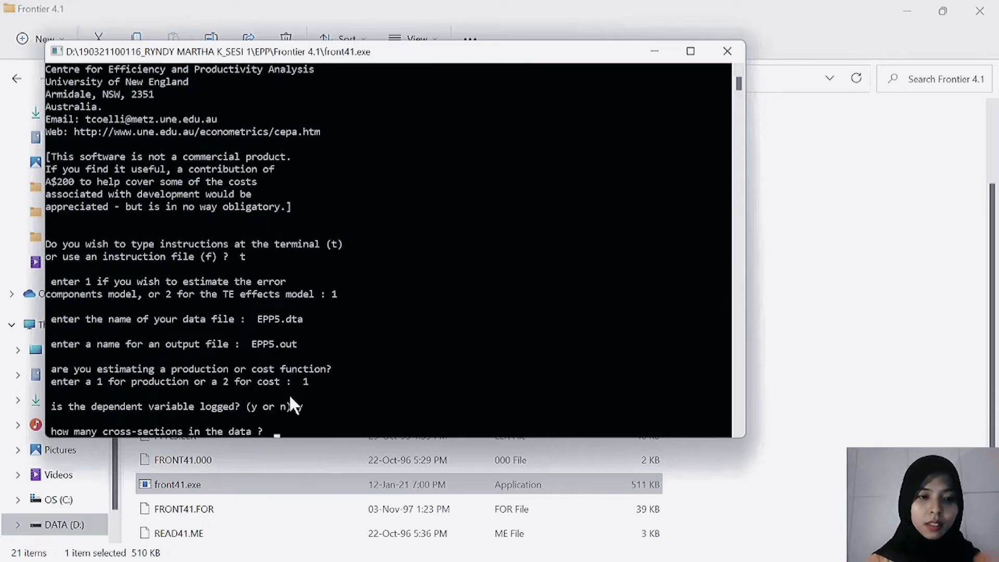
Set the number of cross-sections to 120 and the number of time periods to 1.
type("120")
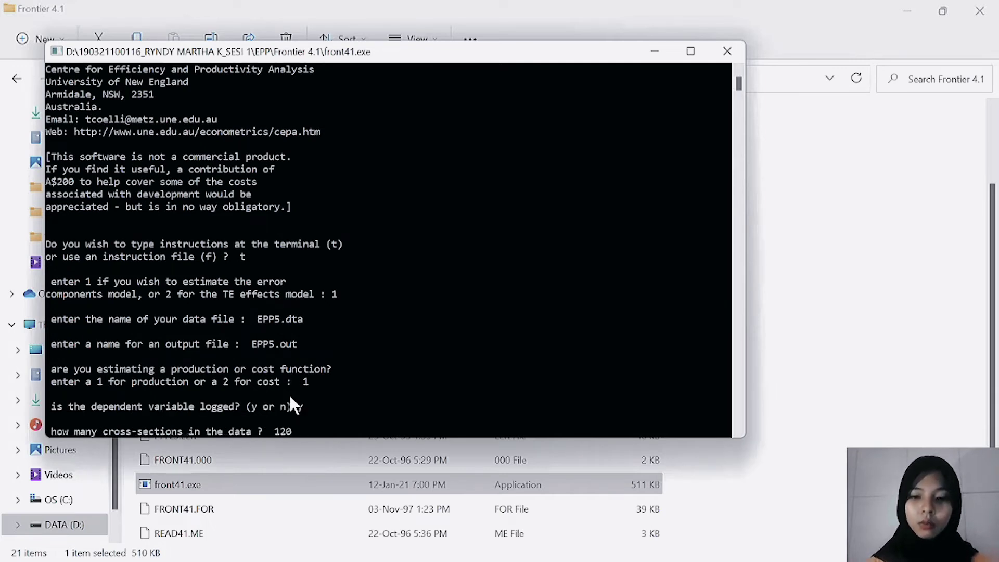
key("Return")
type("1")
key("Return")
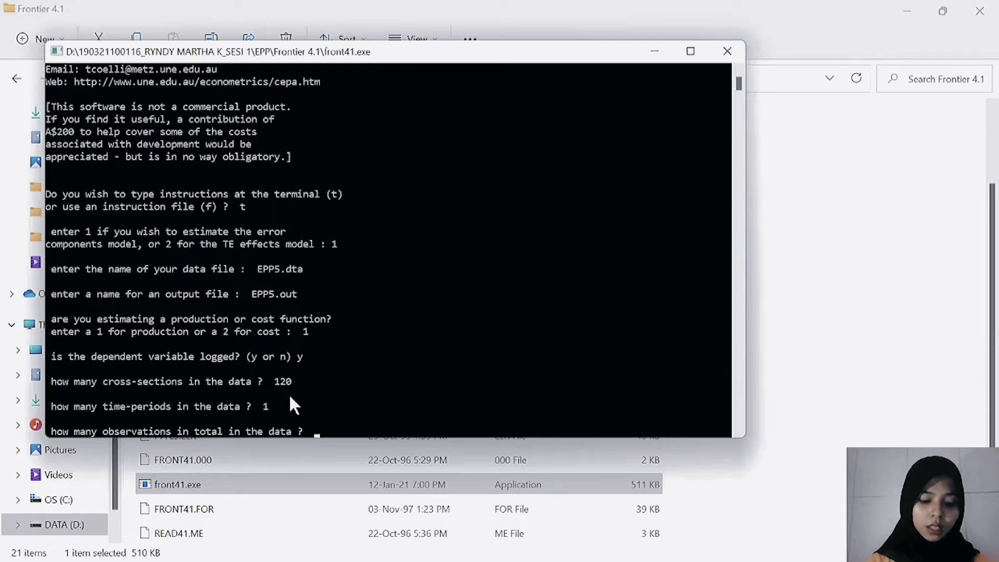
Set the total number of observations to 120 and the number of regressors to 4.
type("120")
key("Return")
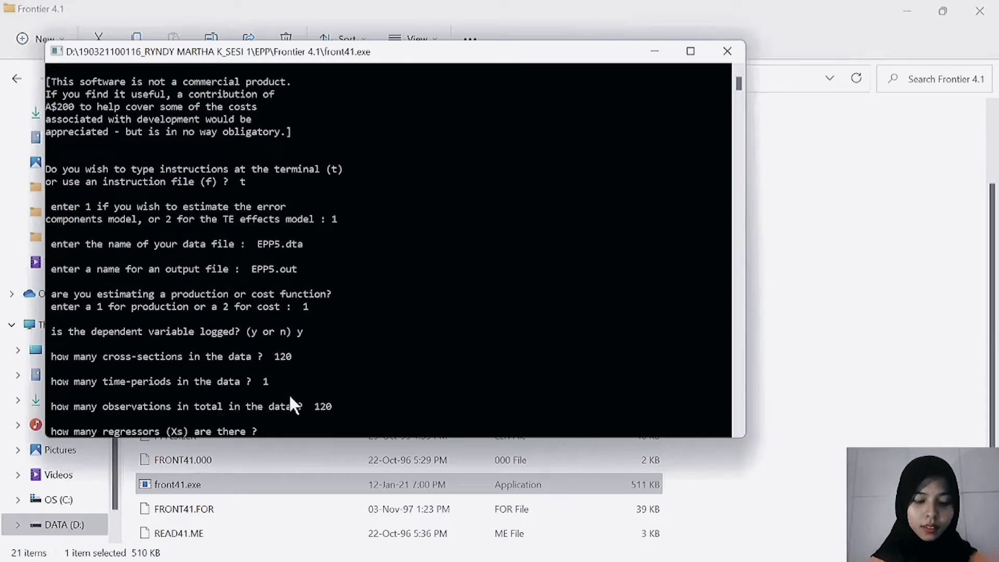
type("4")
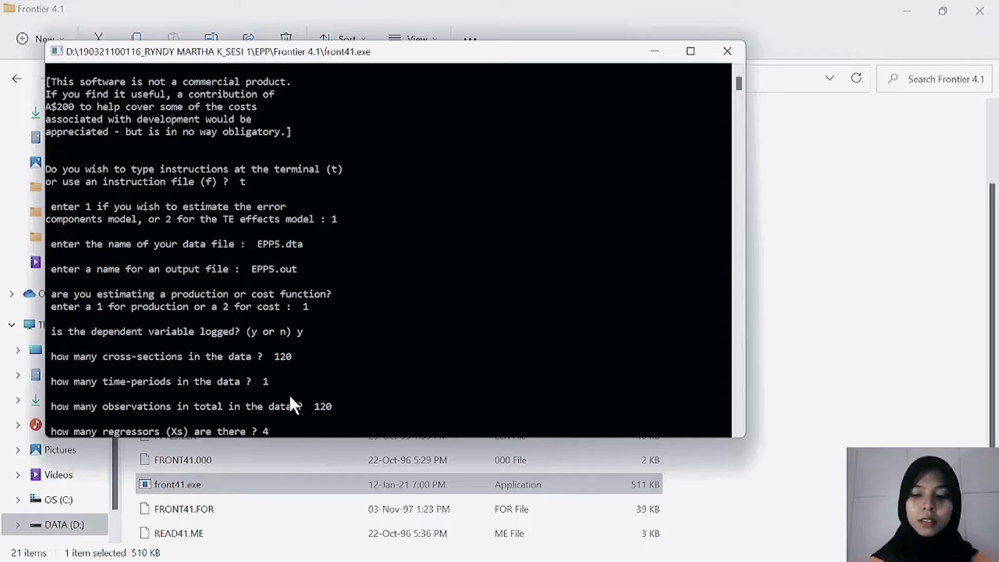
key("Return")
Include mu in the model (y) and decline to supply starting values (n) so the estimation runs with a grid search.
type("y")
key("Return")
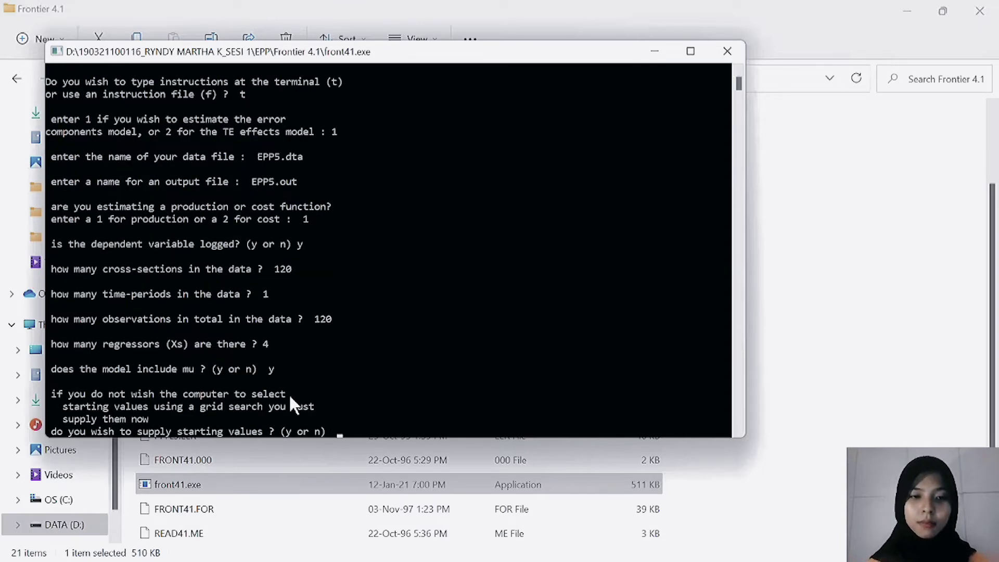
type("n")
key("Return")
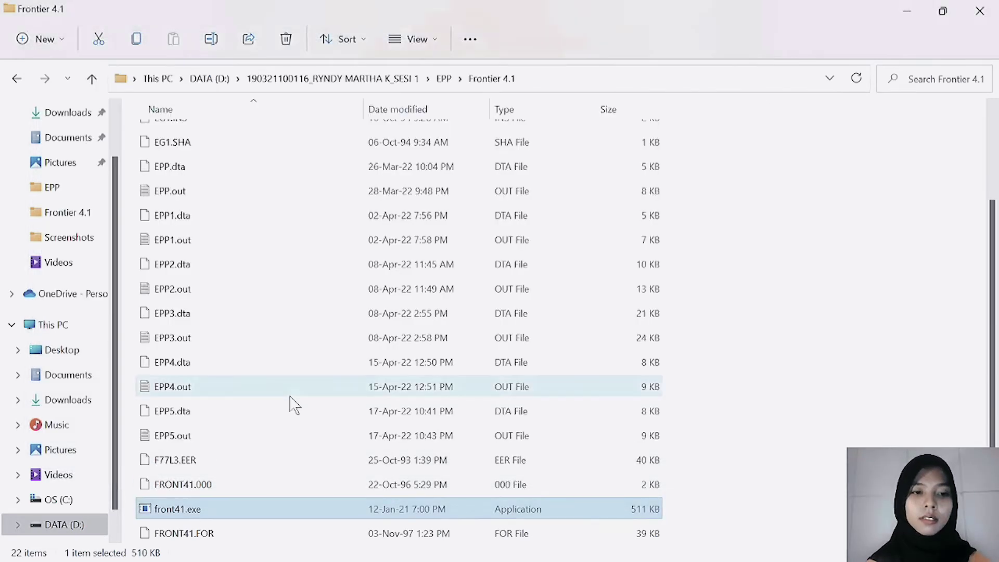
Open the output file EPP5.out from the Frontier 4.1 folder in Notepad and maximize its window.
left_click(179, 440)
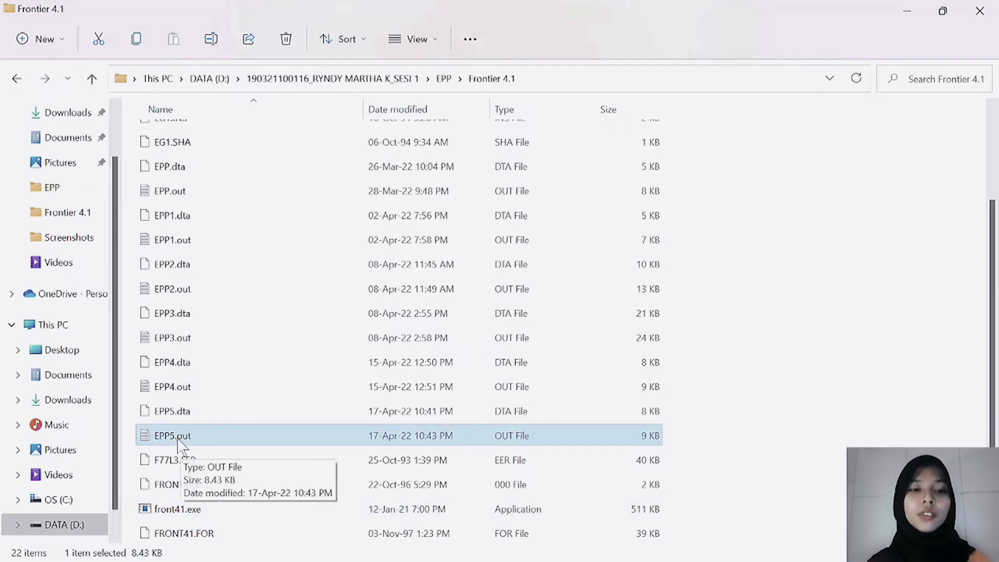
double_click(178, 443)
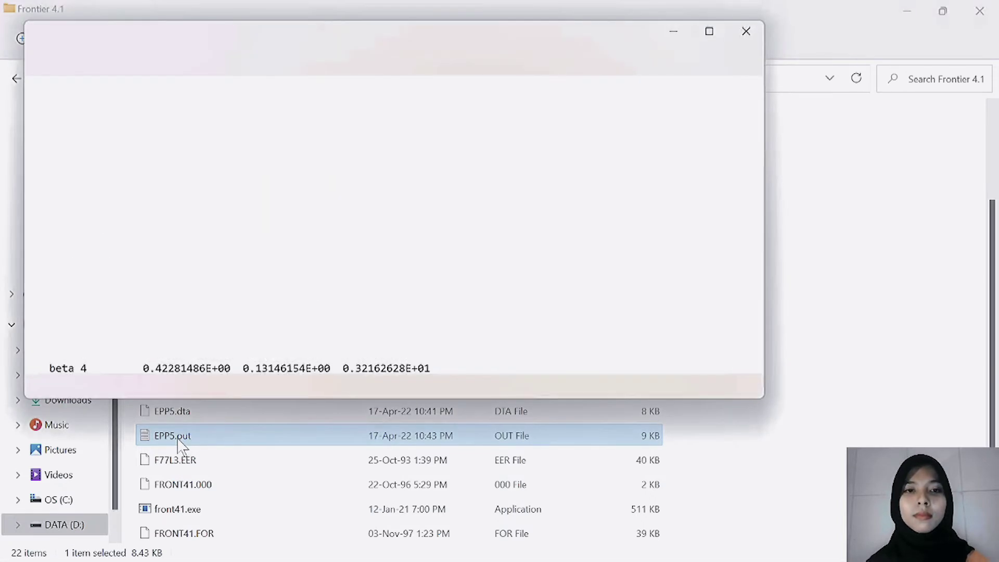
left_click(718, 31)
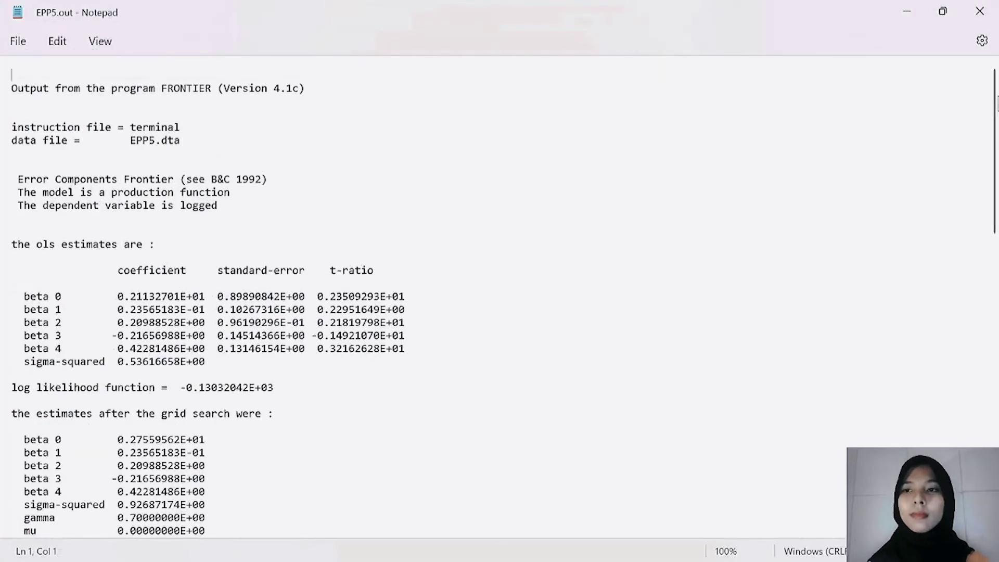